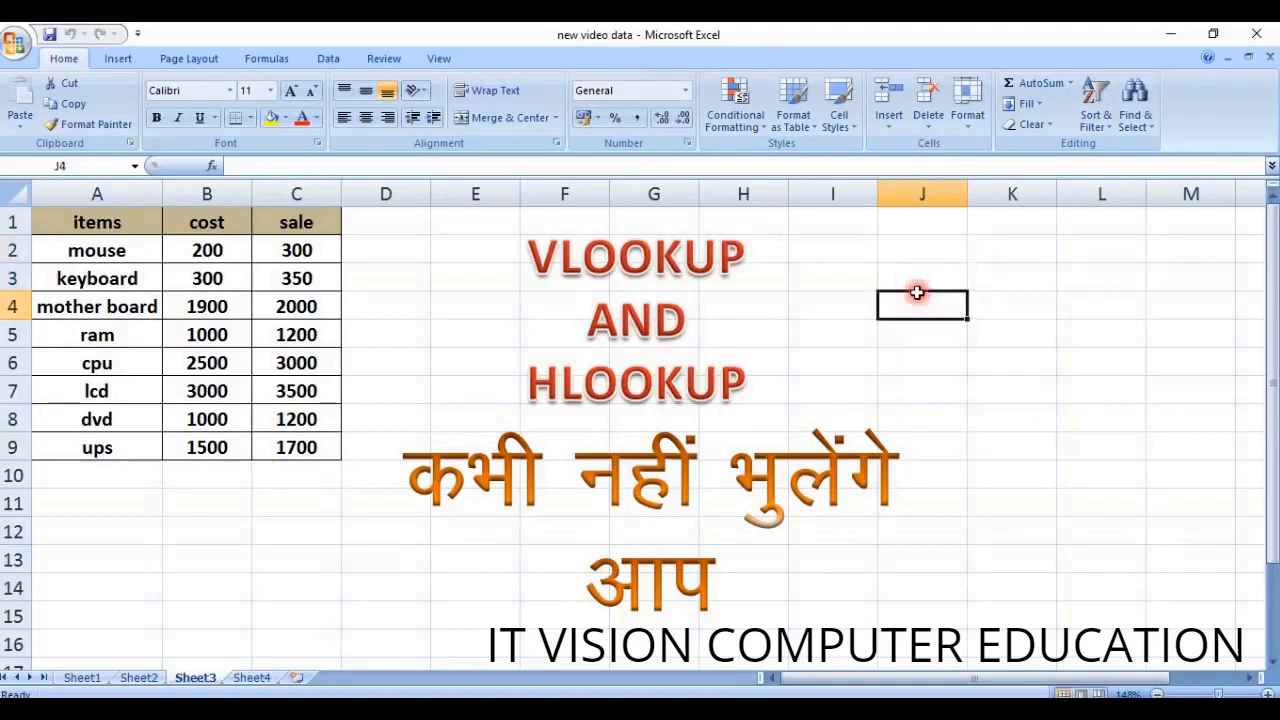
{"action": "left_click", "coordinate": [934, 278]}
{"action": "left_click", "coordinate": [1003, 269]}
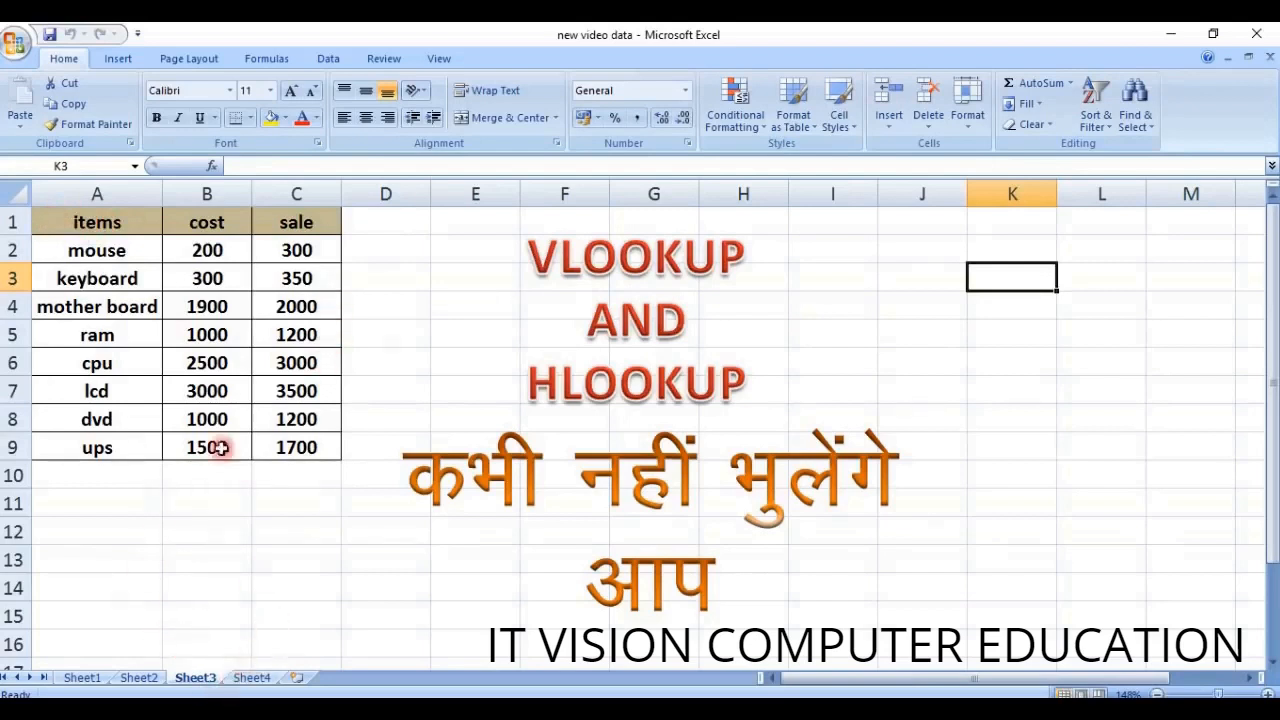
Copy the items, cost and sale table in A1:C9 of Sheet3 and paste it into Sheet4 starting at A1.
{"action": "left_click_drag", "start_coordinate": [84, 216], "coordinate": [286, 451]}
{"action": "right_click", "coordinate": [326, 292]}
{"action": "left_click", "coordinate": [340, 323]}
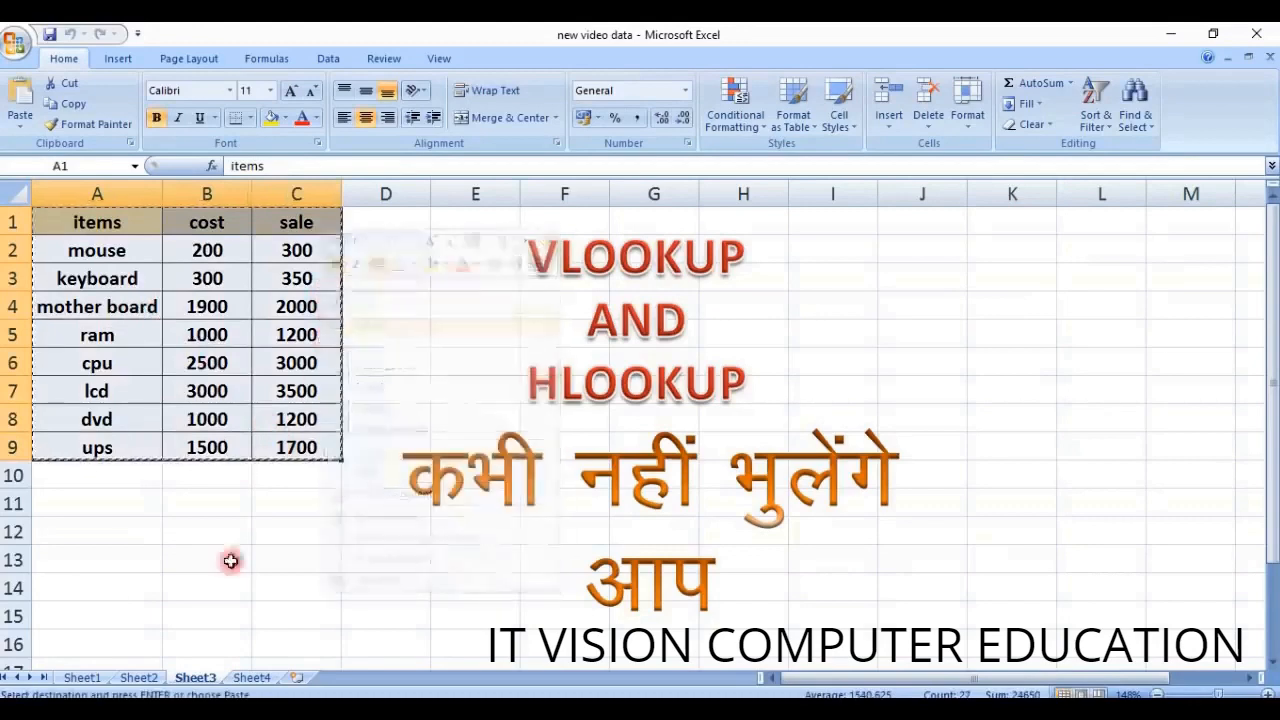
{"action": "left_click", "coordinate": [252, 678]}
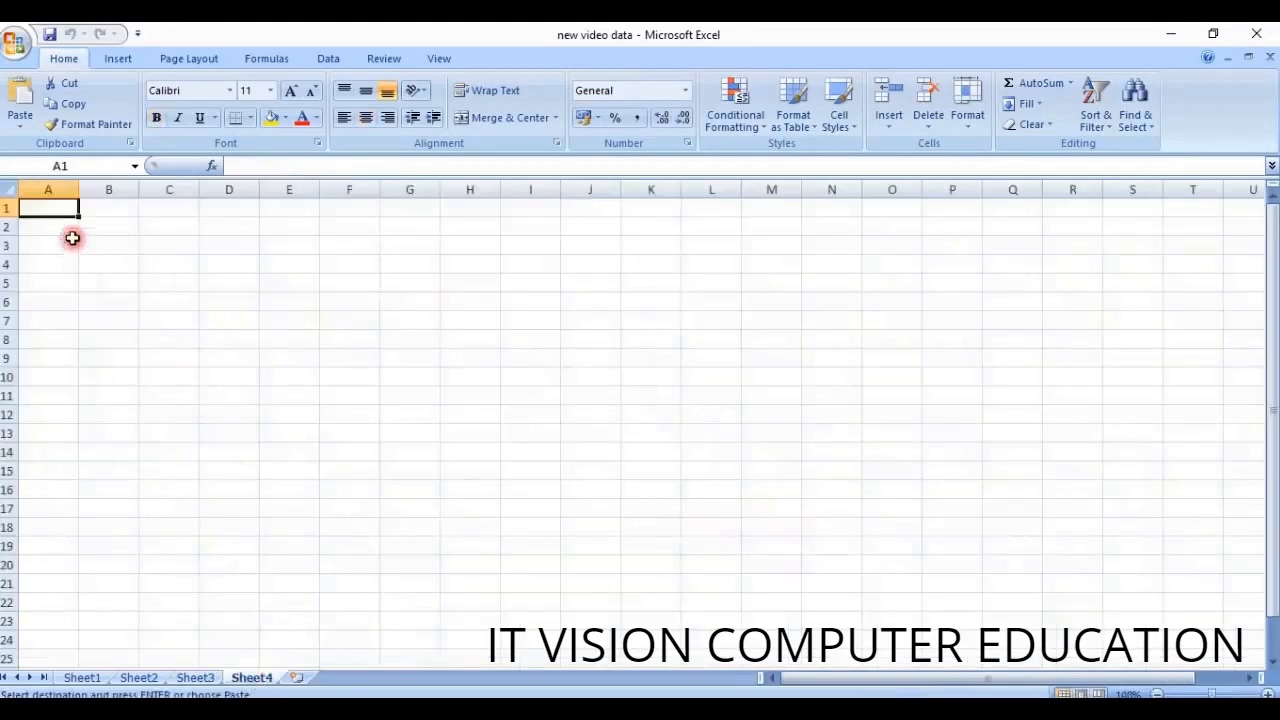
{"action": "right_click", "coordinate": [72, 204]}
{"action": "left_click", "coordinate": [100, 258]}
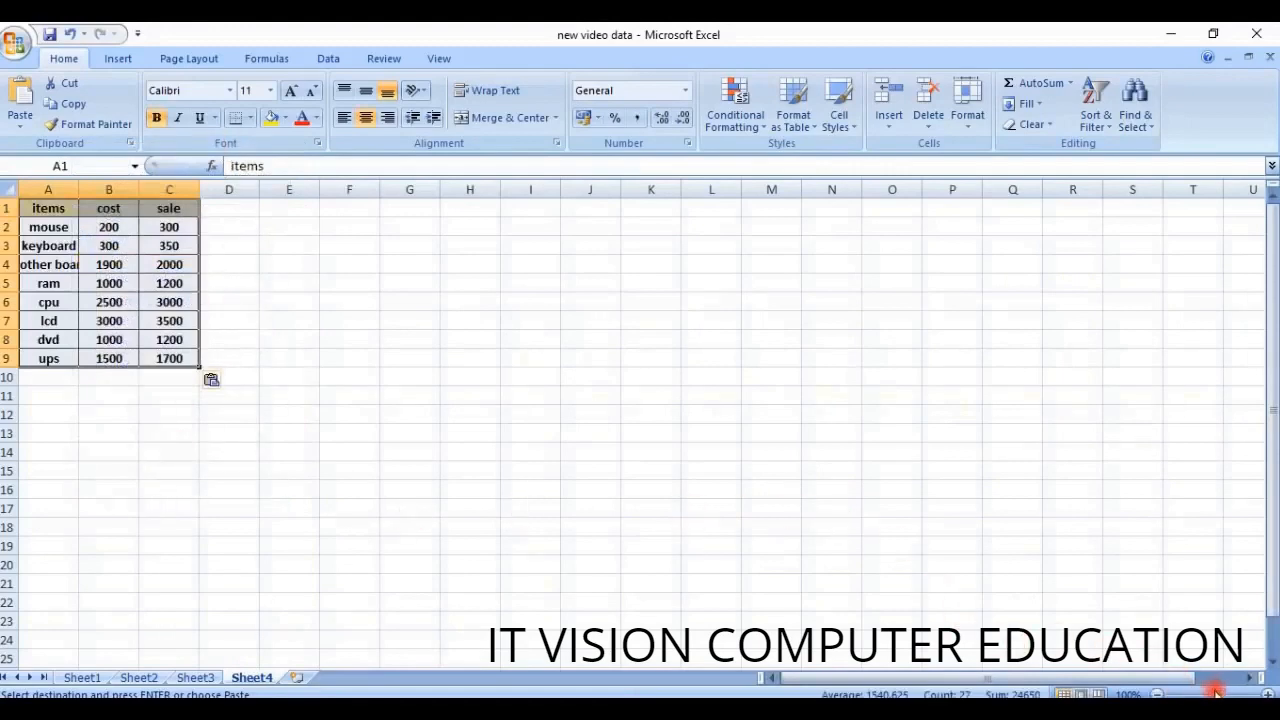
{"action": "left_click_drag", "start_coordinate": [1213, 693], "coordinate": [1218, 693]}
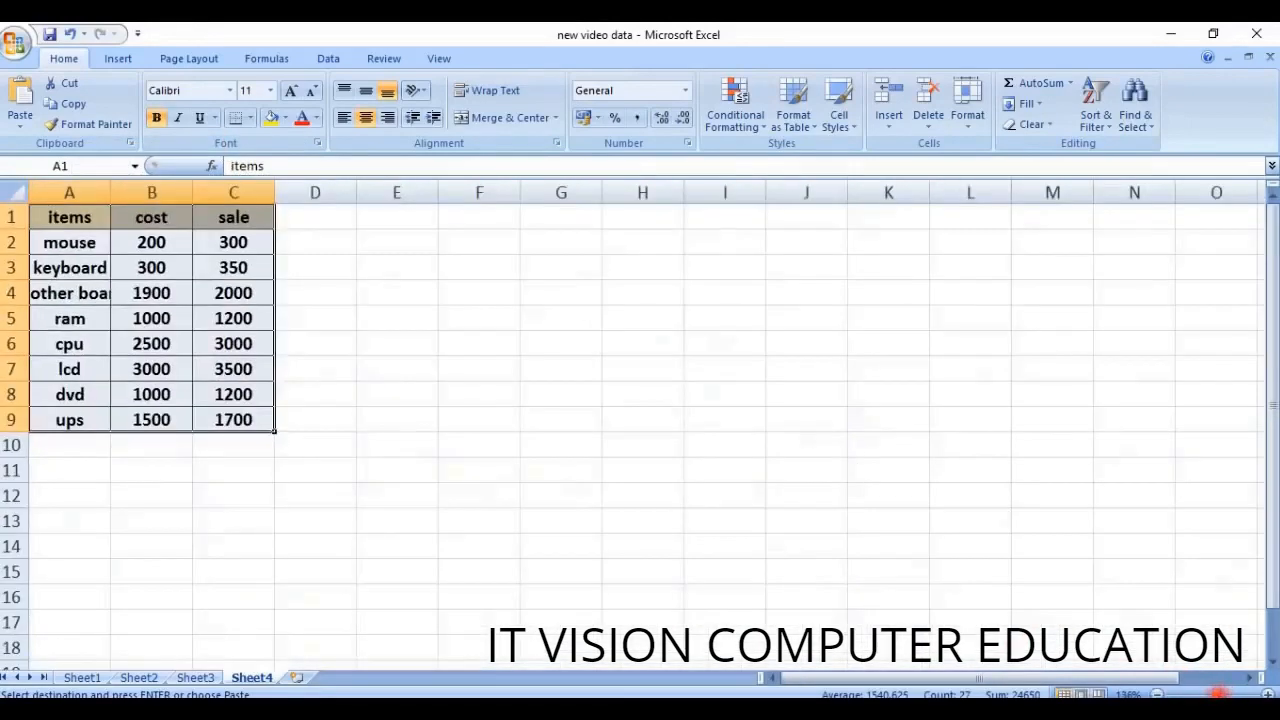
{"action": "left_click", "coordinate": [285, 514]}
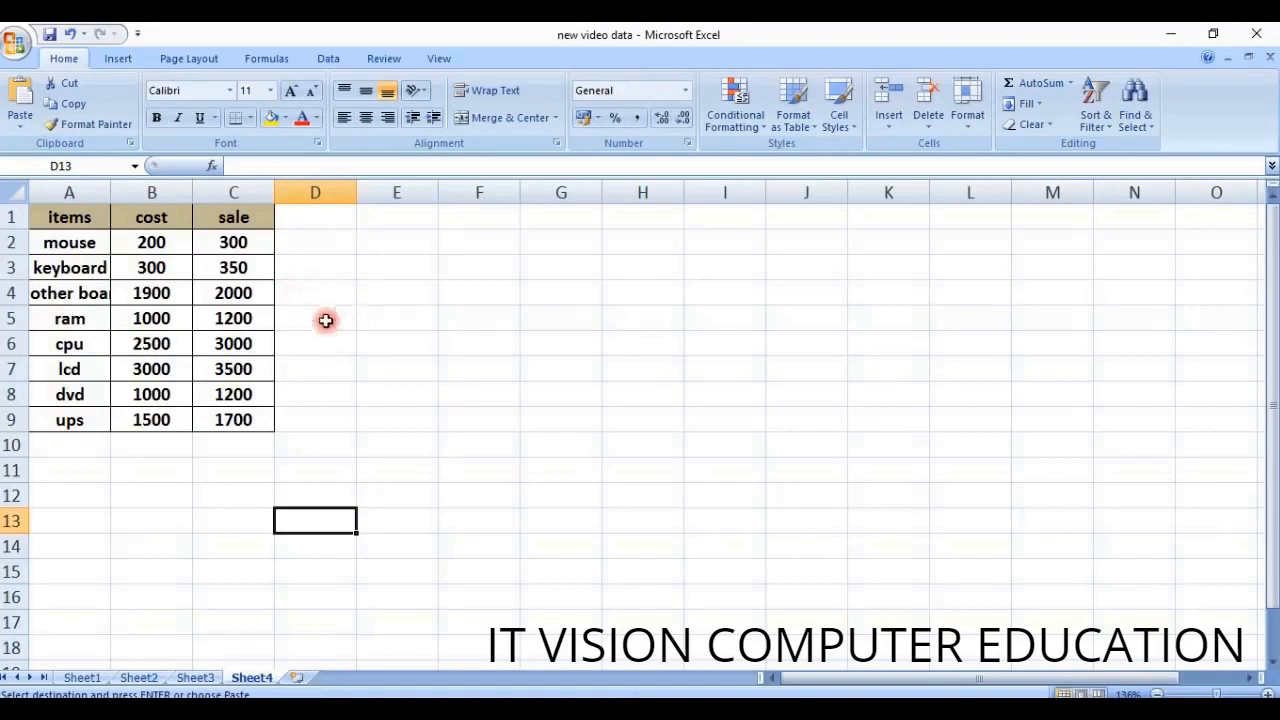
Copy the table's header row A1:C1 and paste it into G1:I1 of the same sheet.
{"action": "left_click_drag", "start_coordinate": [38, 216], "coordinate": [231, 207]}
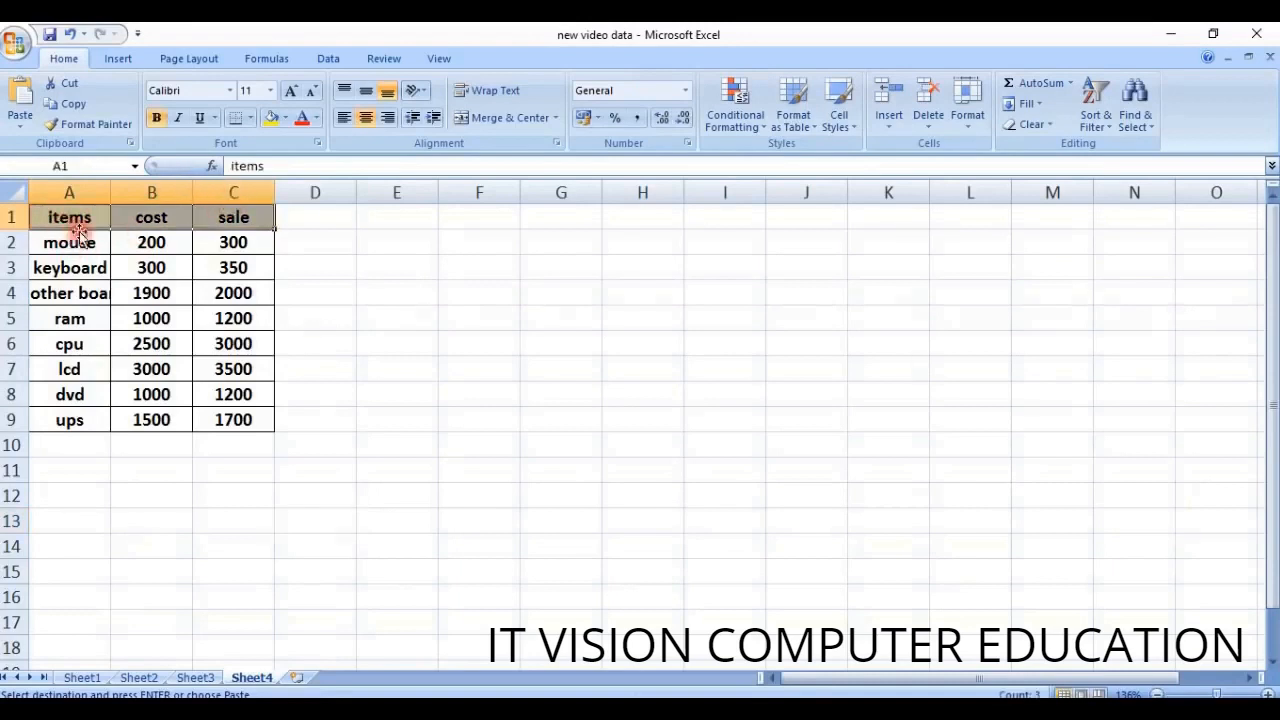
{"action": "left_click_drag", "start_coordinate": [60, 228], "coordinate": [229, 214]}
{"action": "right_click", "coordinate": [231, 219]}
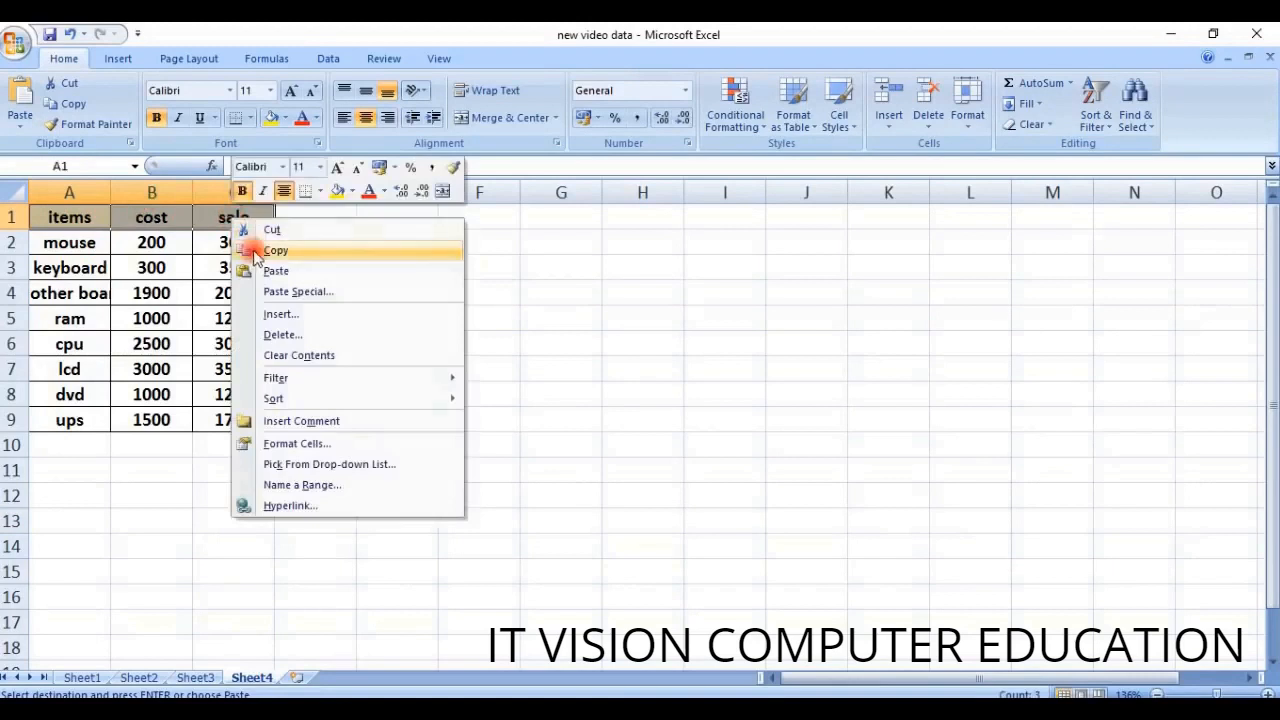
{"action": "left_click", "coordinate": [255, 250]}
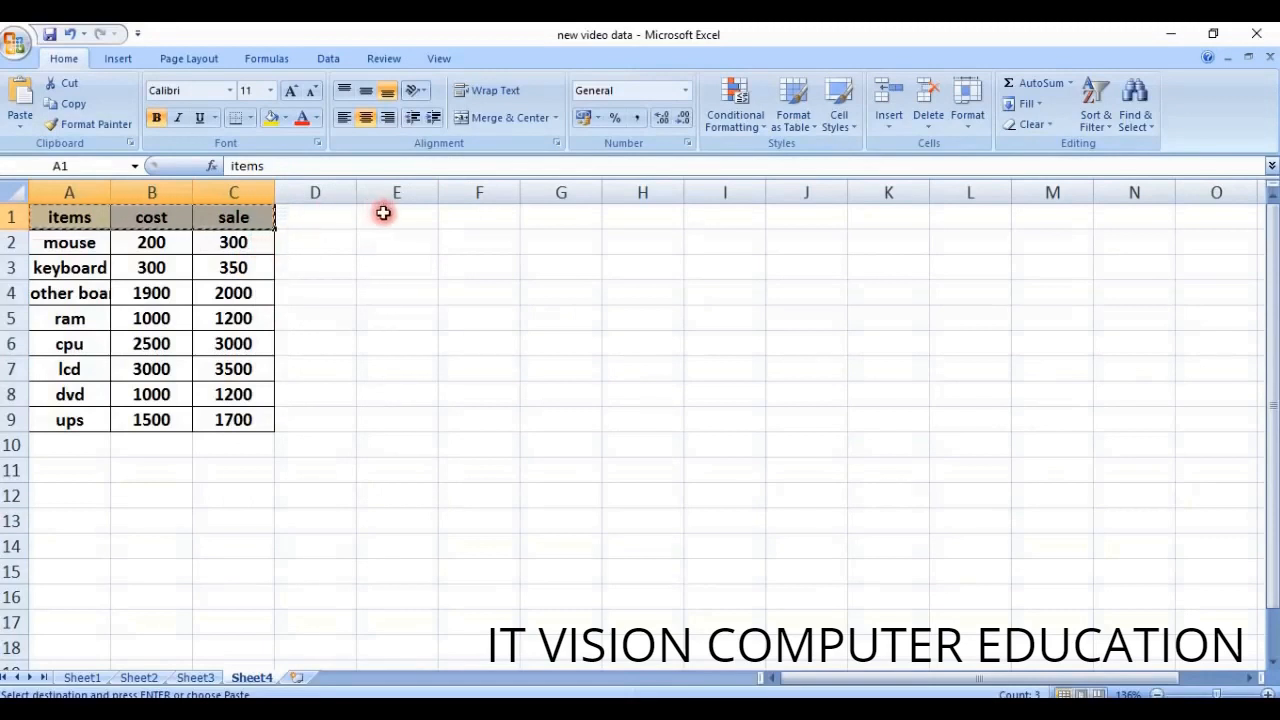
{"action": "left_click", "coordinate": [546, 215]}
{"action": "right_click", "coordinate": [546, 215]}
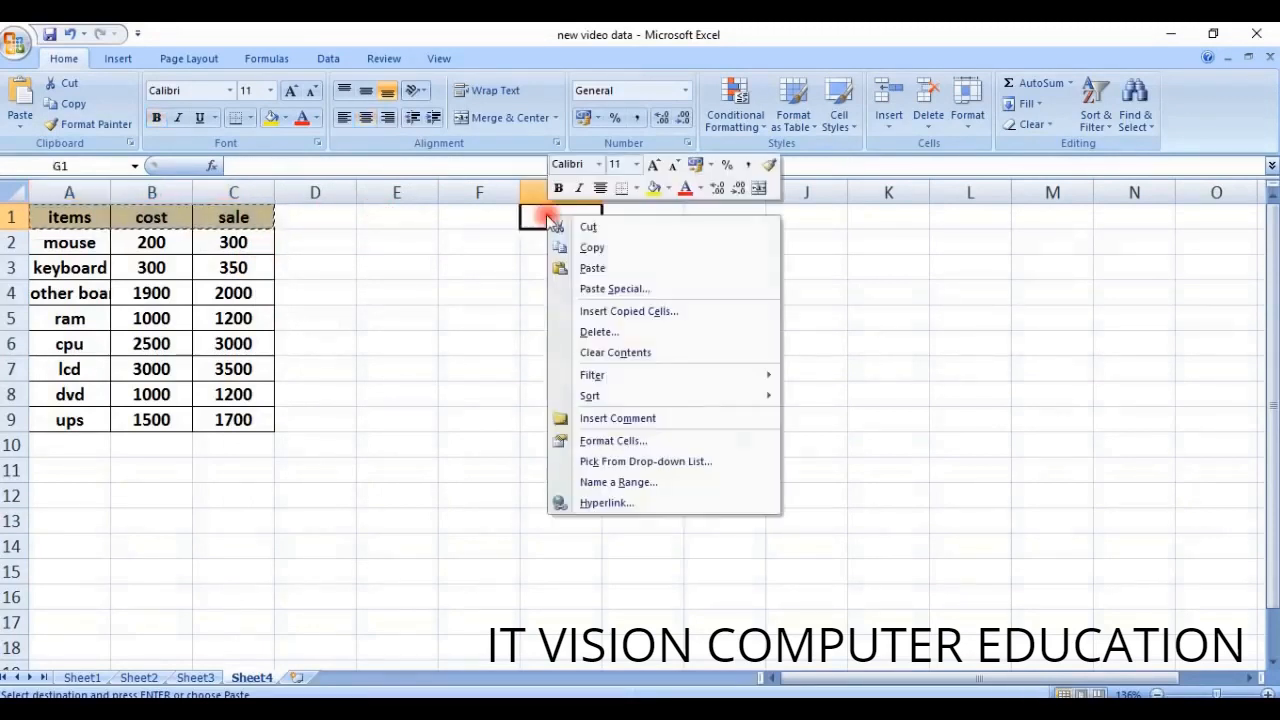
{"action": "left_click", "coordinate": [590, 267]}
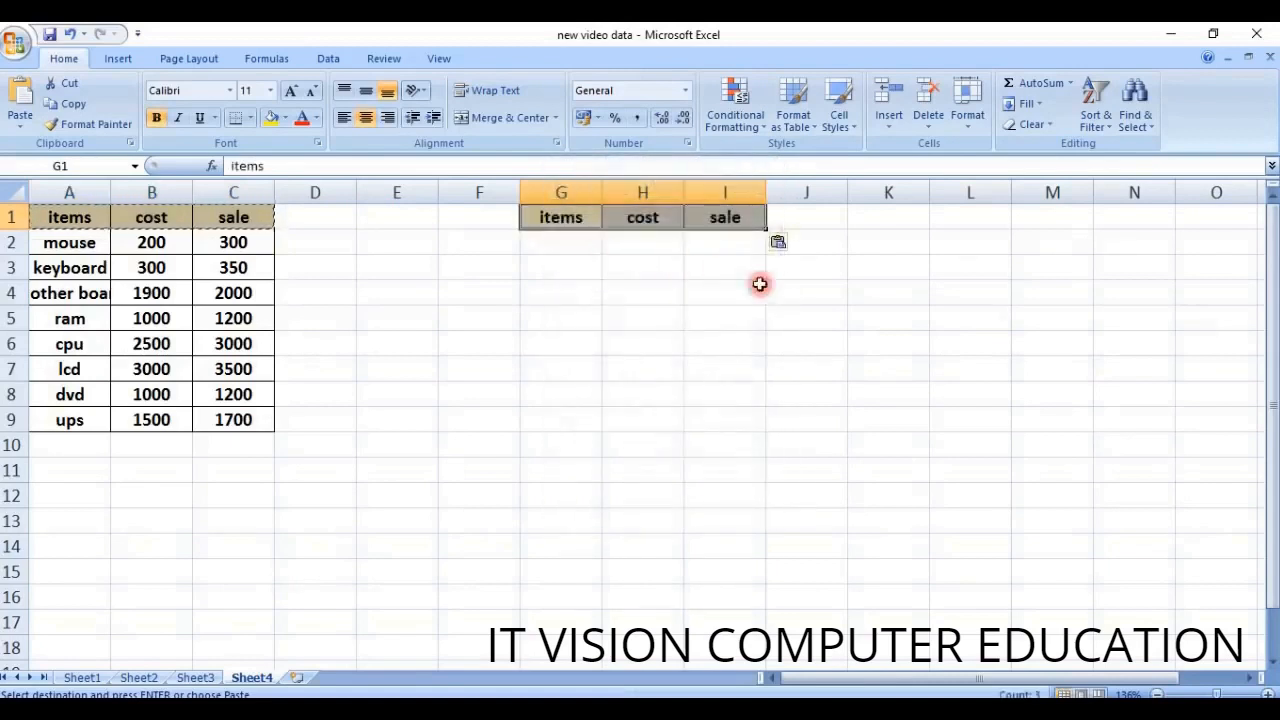
{"action": "left_click", "coordinate": [945, 268]}
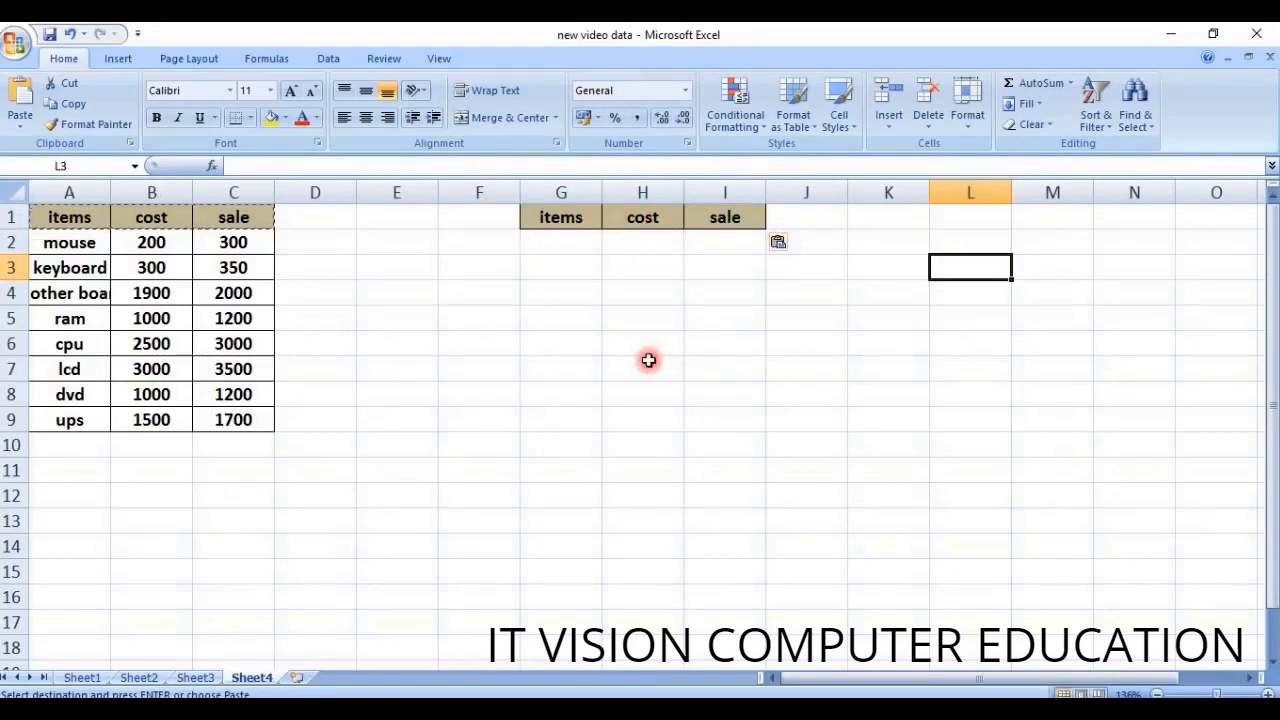
Widen column A until "mother board" fits and widen column G holding the copied items header.
{"action": "left_click", "coordinate": [558, 219]}
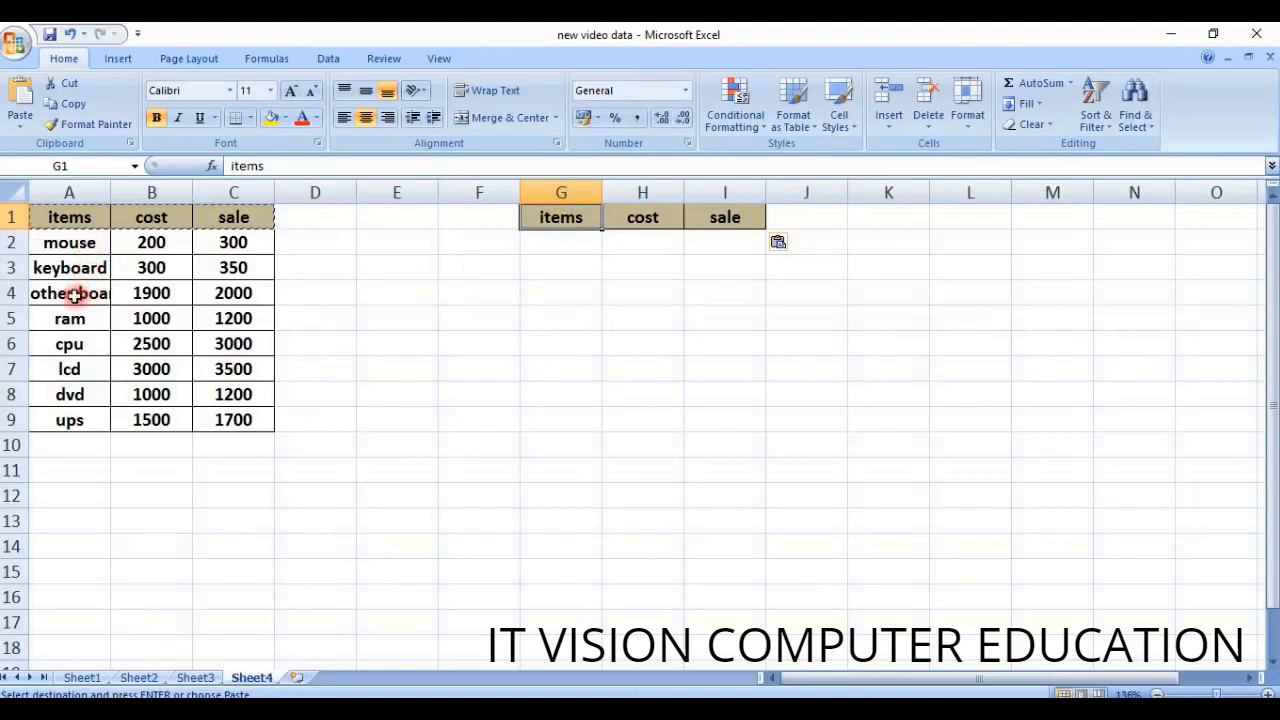
{"action": "left_click_drag", "start_coordinate": [107, 194], "coordinate": [134, 193]}
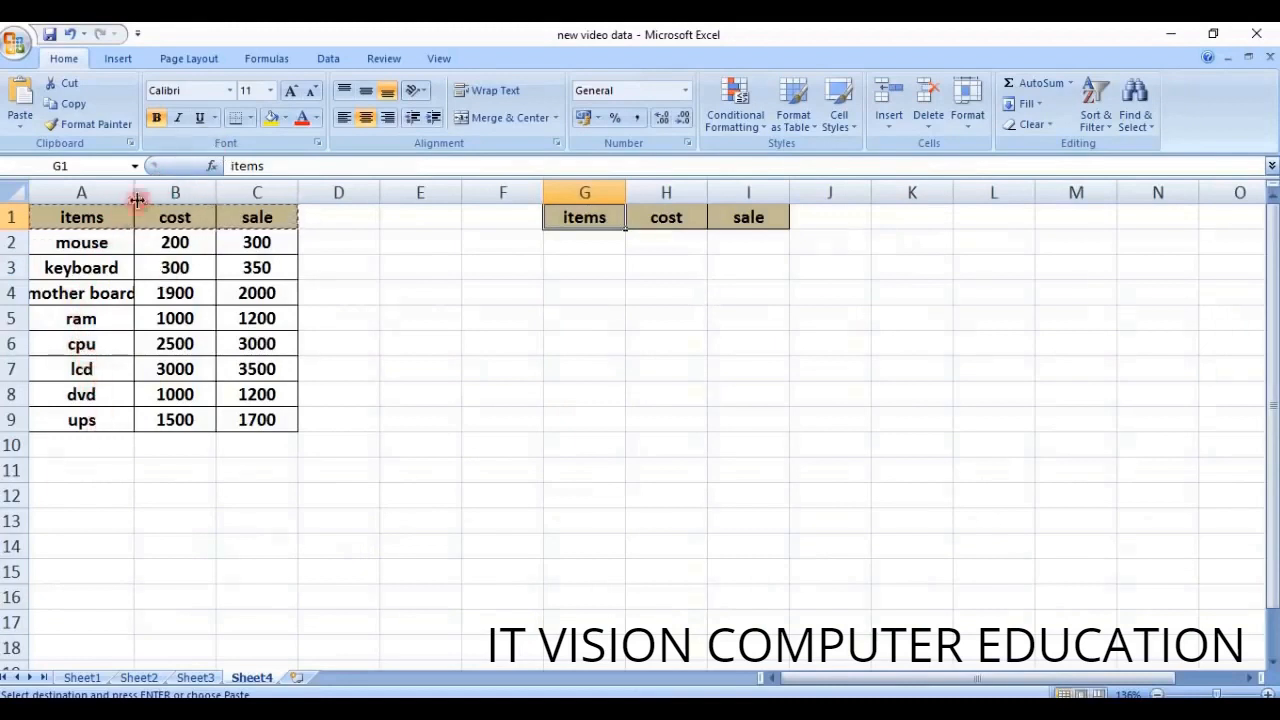
{"action": "left_click_drag", "start_coordinate": [137, 187], "coordinate": [155, 187]}
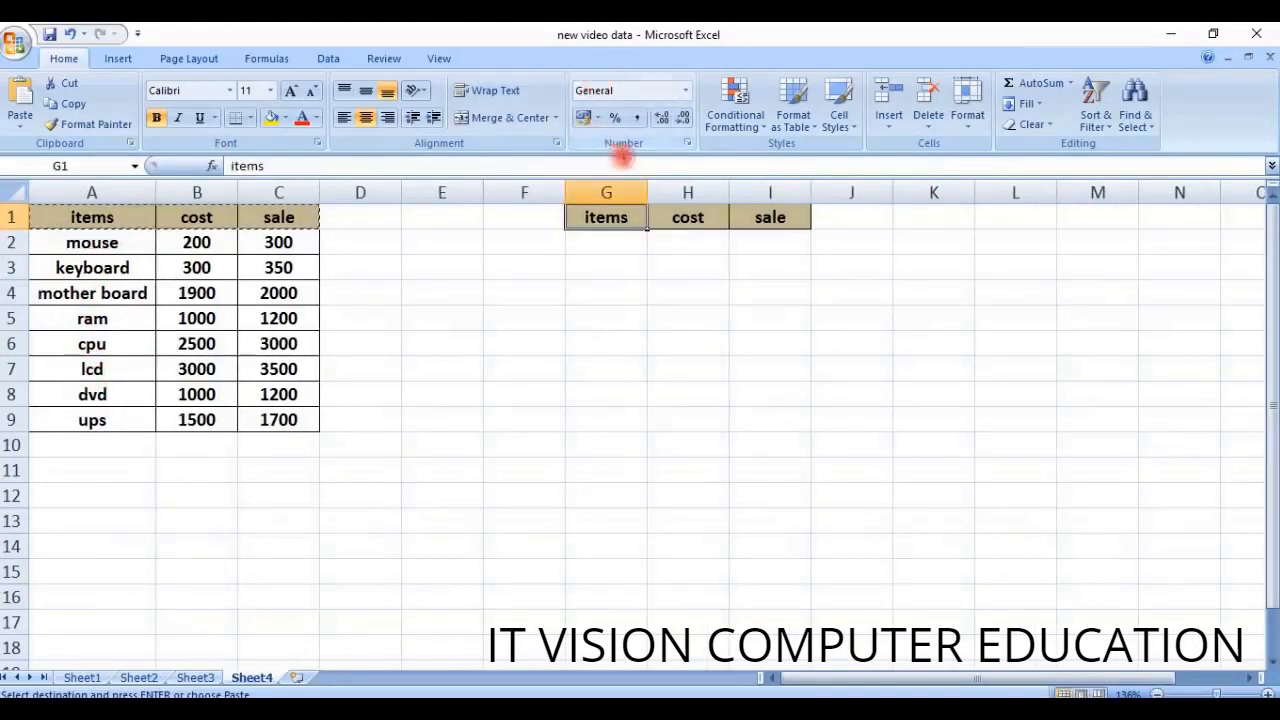
{"action": "left_click_drag", "start_coordinate": [650, 189], "coordinate": [687, 189]}
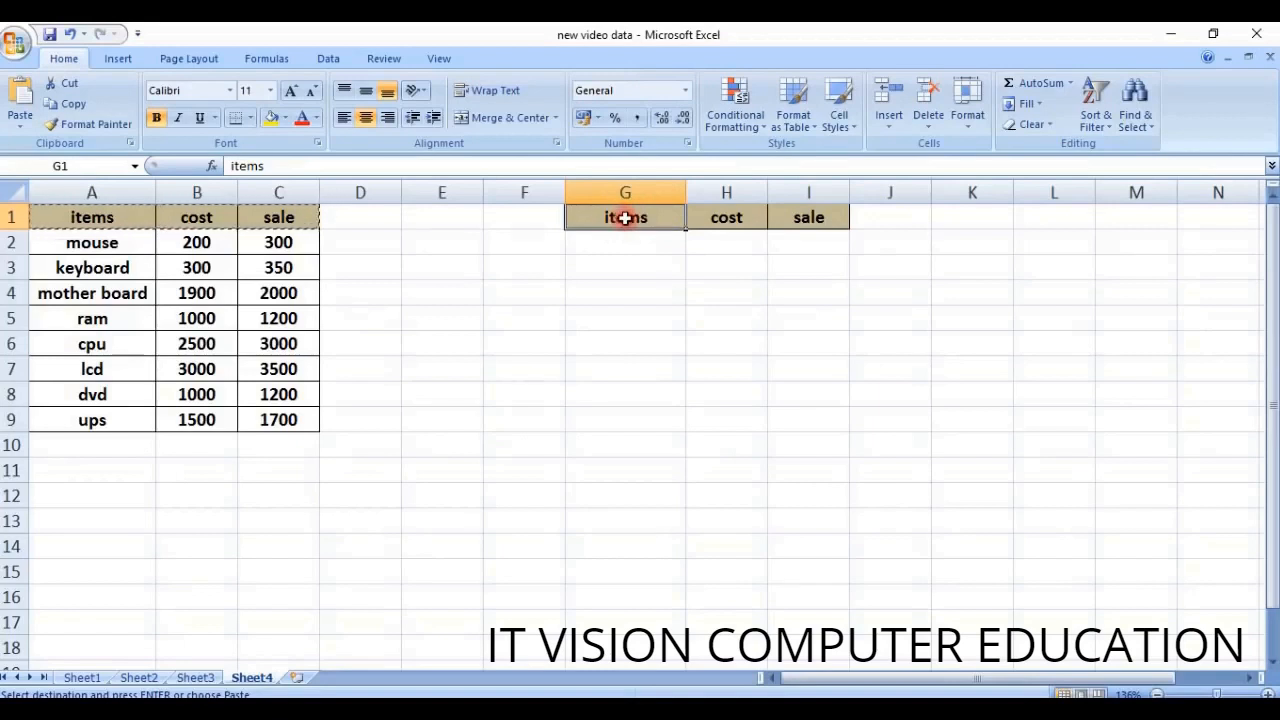
Add List data validation to cell G1 with the source =$A$1:$A$9.
{"action": "left_click", "coordinate": [332, 59]}
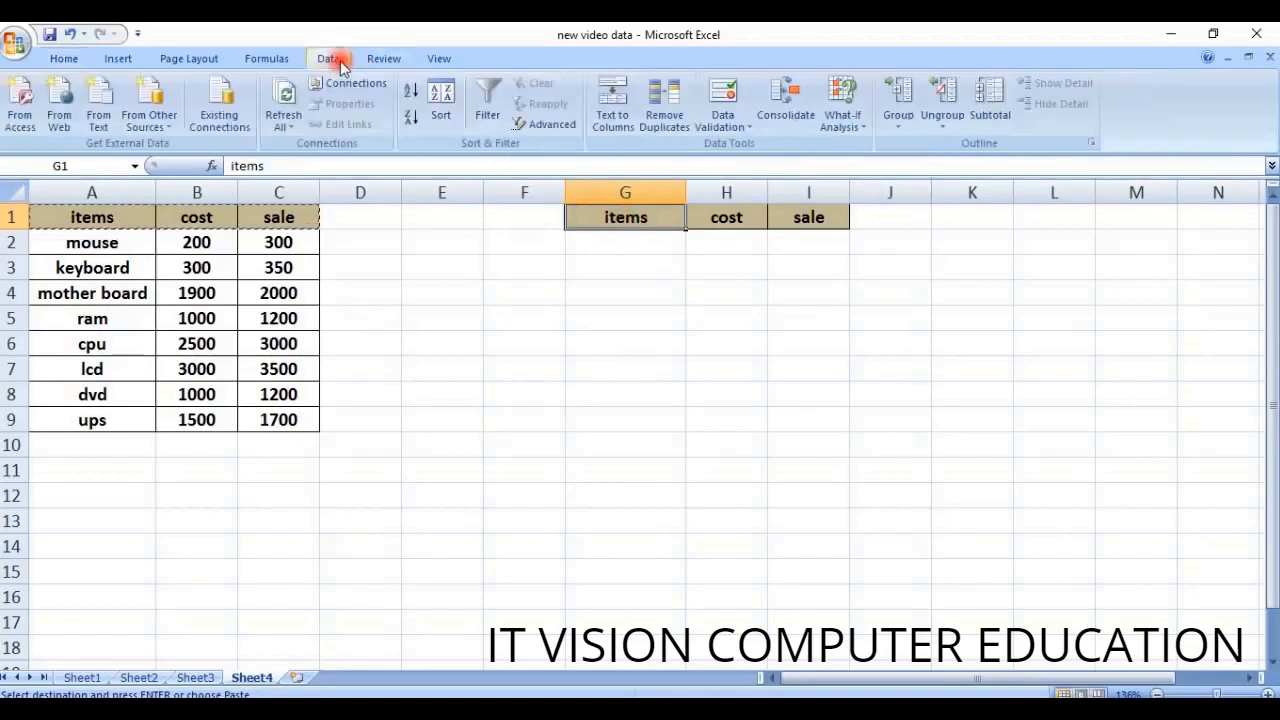
{"action": "left_click", "coordinate": [749, 128]}
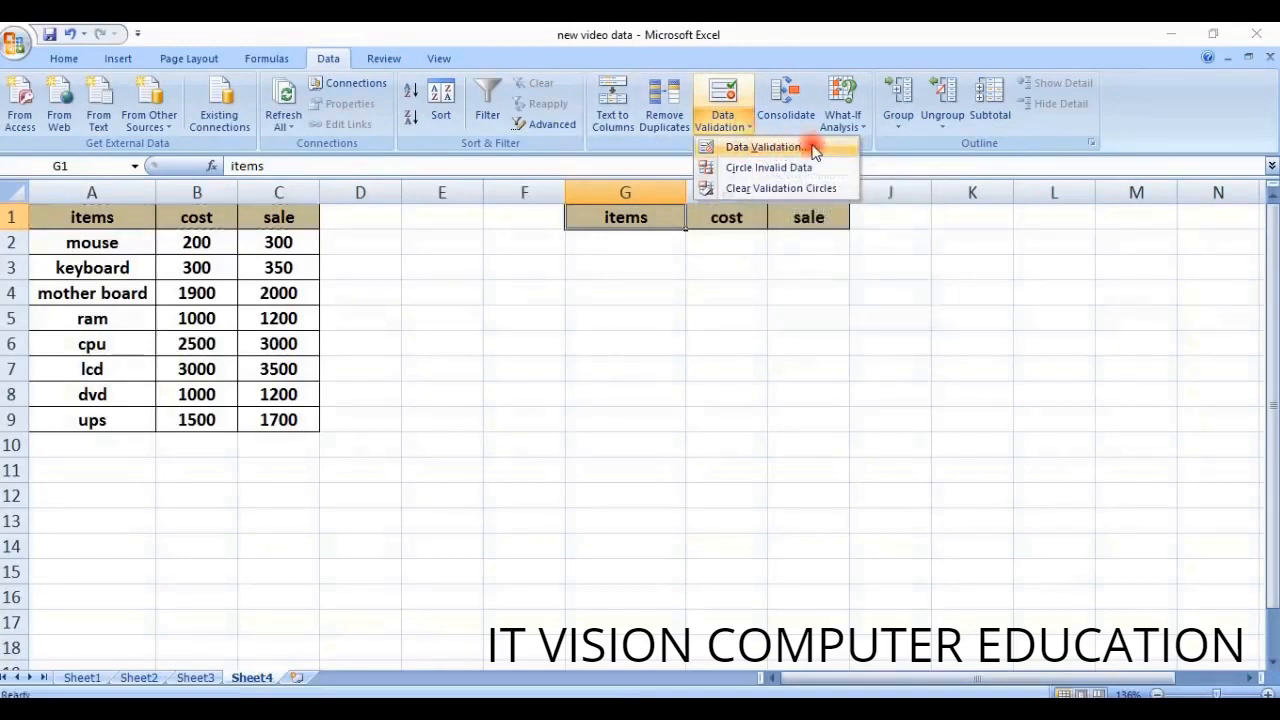
{"action": "left_click", "coordinate": [772, 148]}
{"action": "left_click_drag", "start_coordinate": [794, 251], "coordinate": [945, 180]}
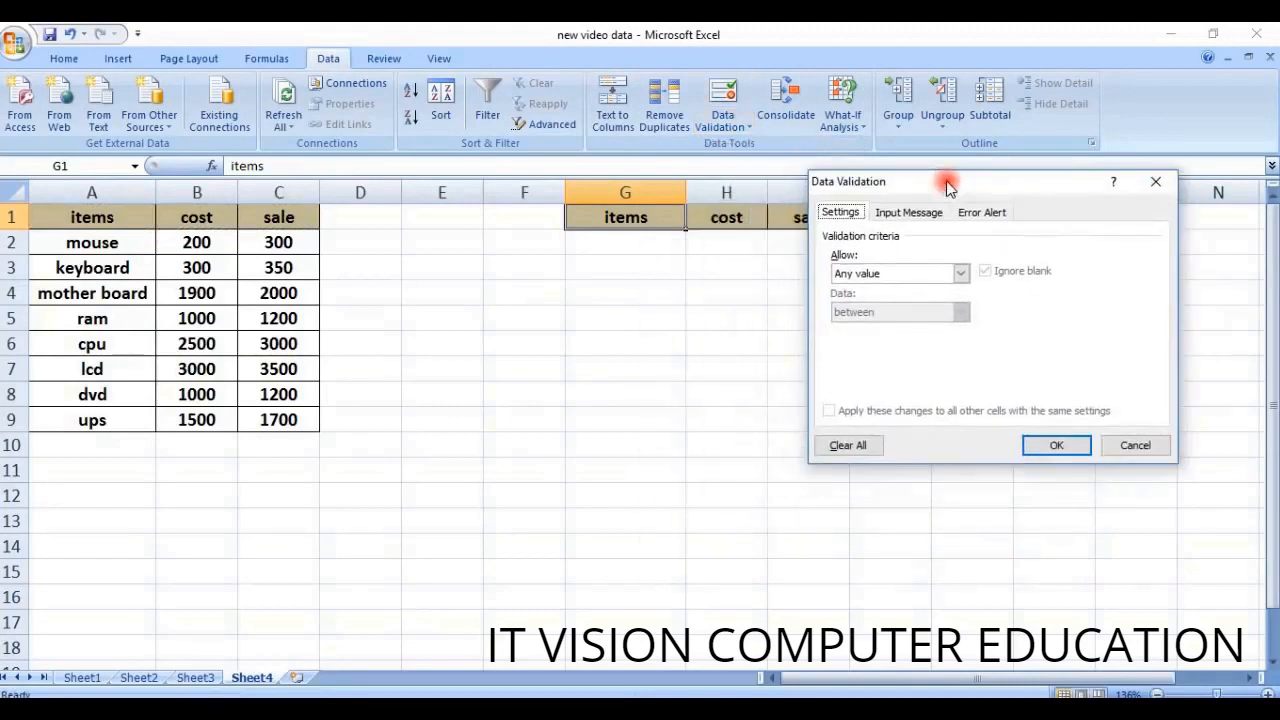
{"action": "left_click", "coordinate": [960, 274]}
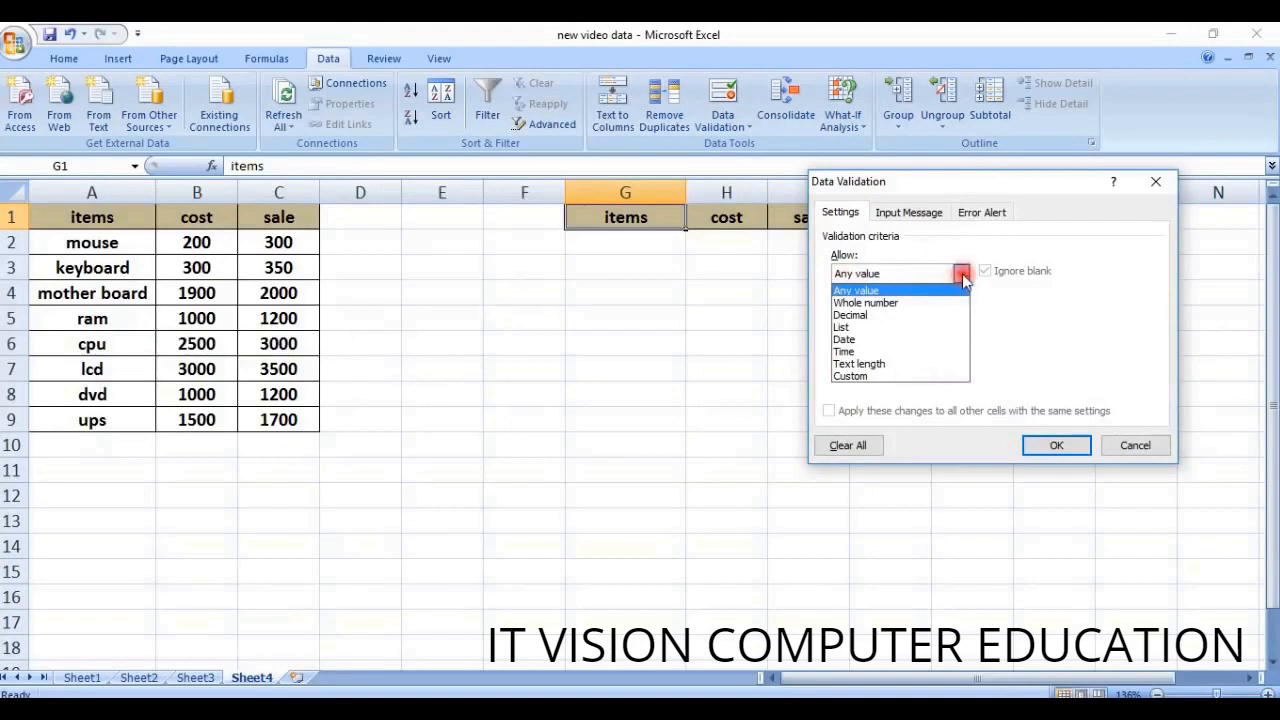
{"action": "left_click", "coordinate": [905, 328]}
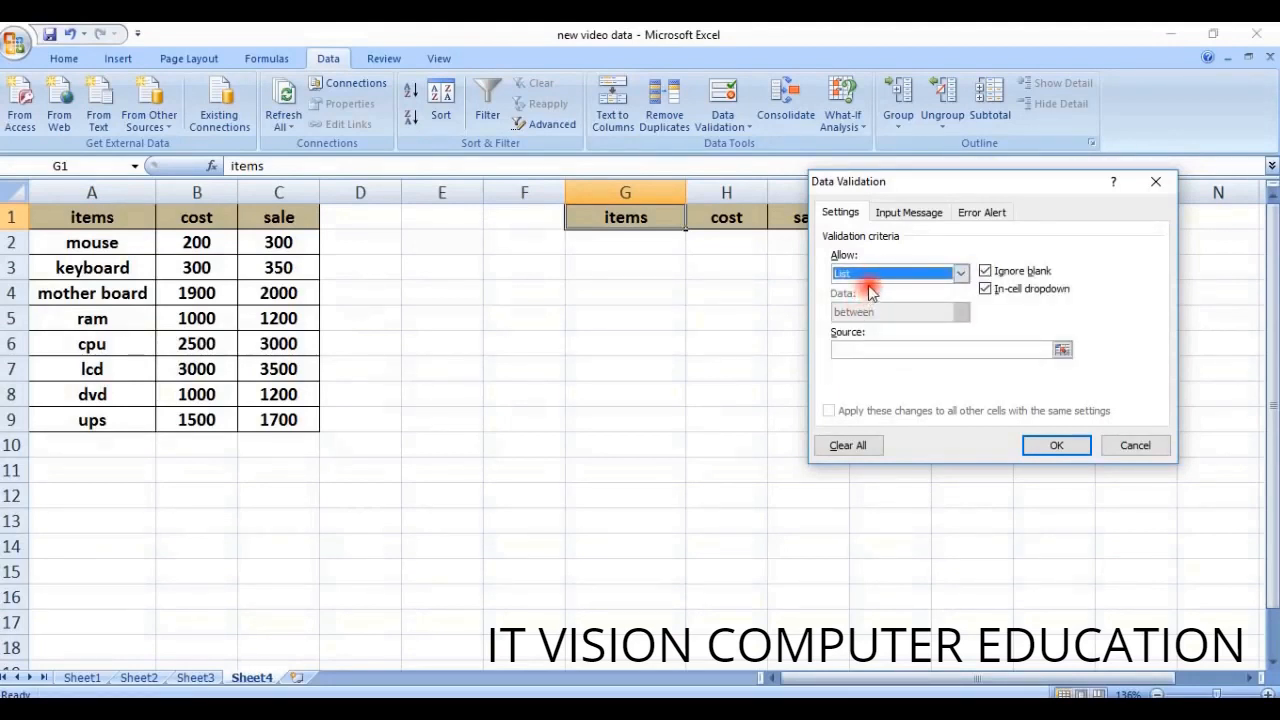
{"action": "left_click", "coordinate": [843, 349]}
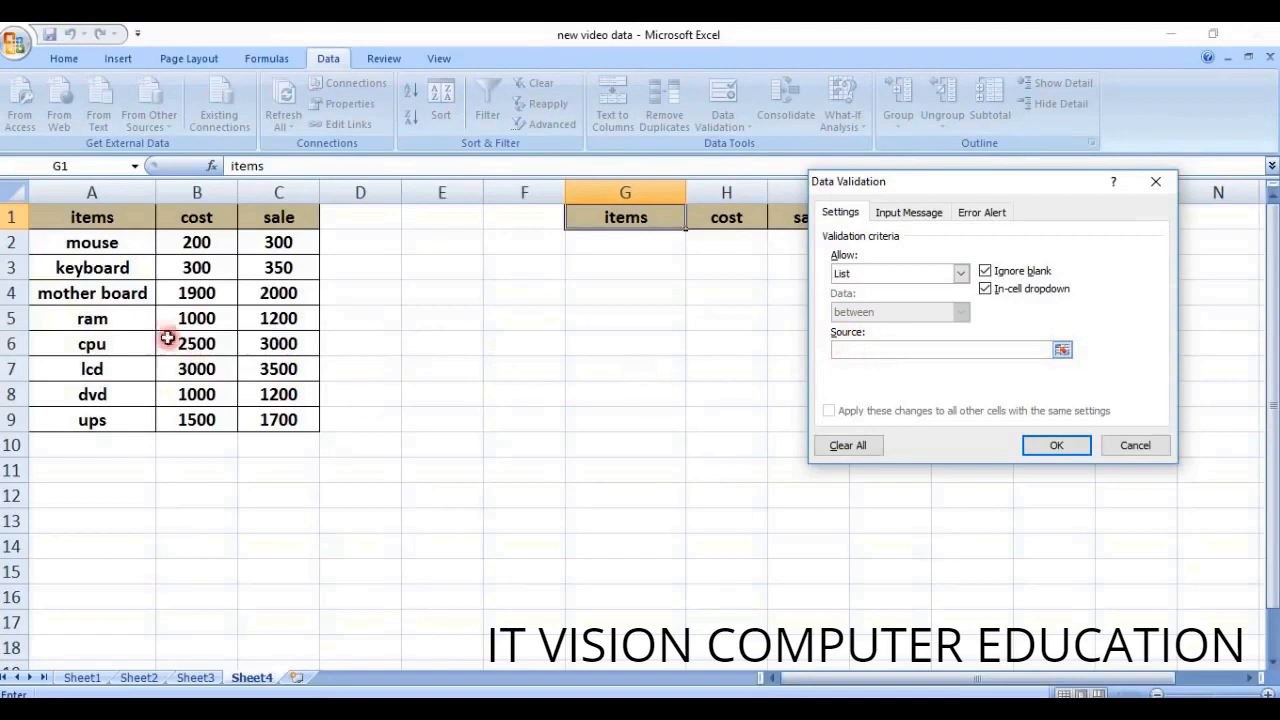
{"action": "left_click", "coordinate": [107, 216]}
{"action": "left_click_drag", "start_coordinate": [107, 216], "coordinate": [75, 426]}
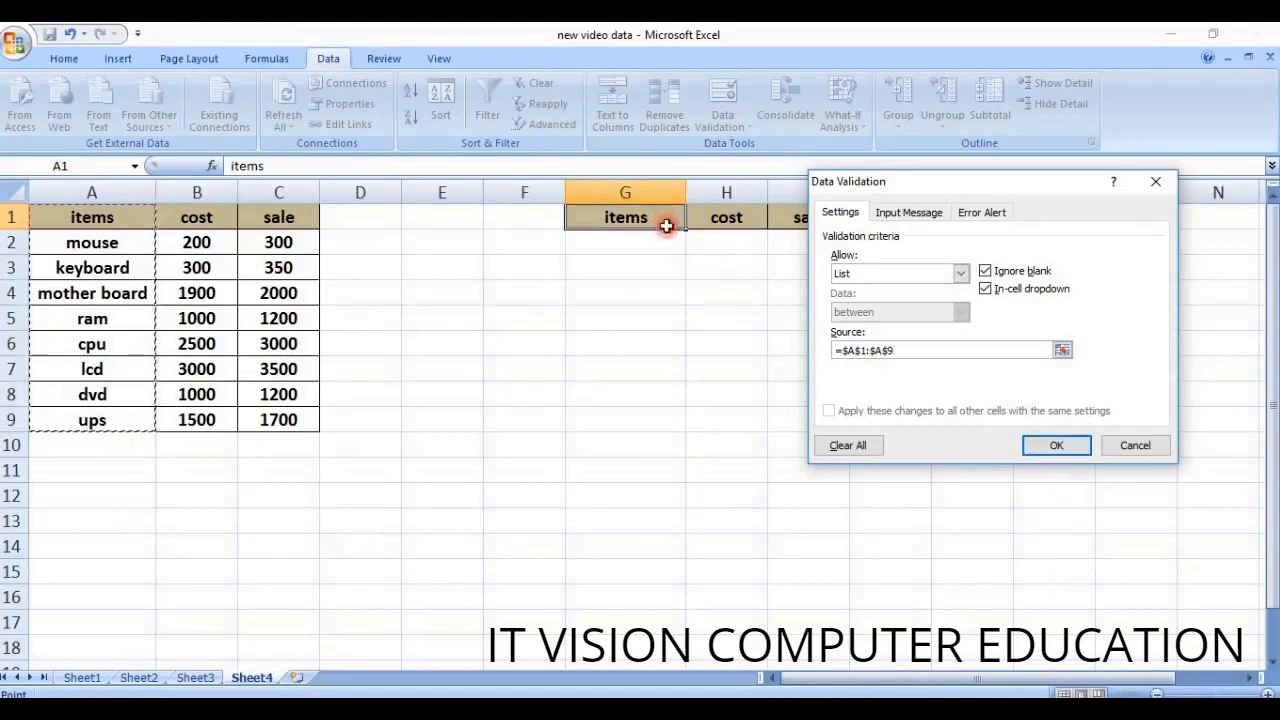
{"action": "left_click", "coordinate": [1056, 447]}
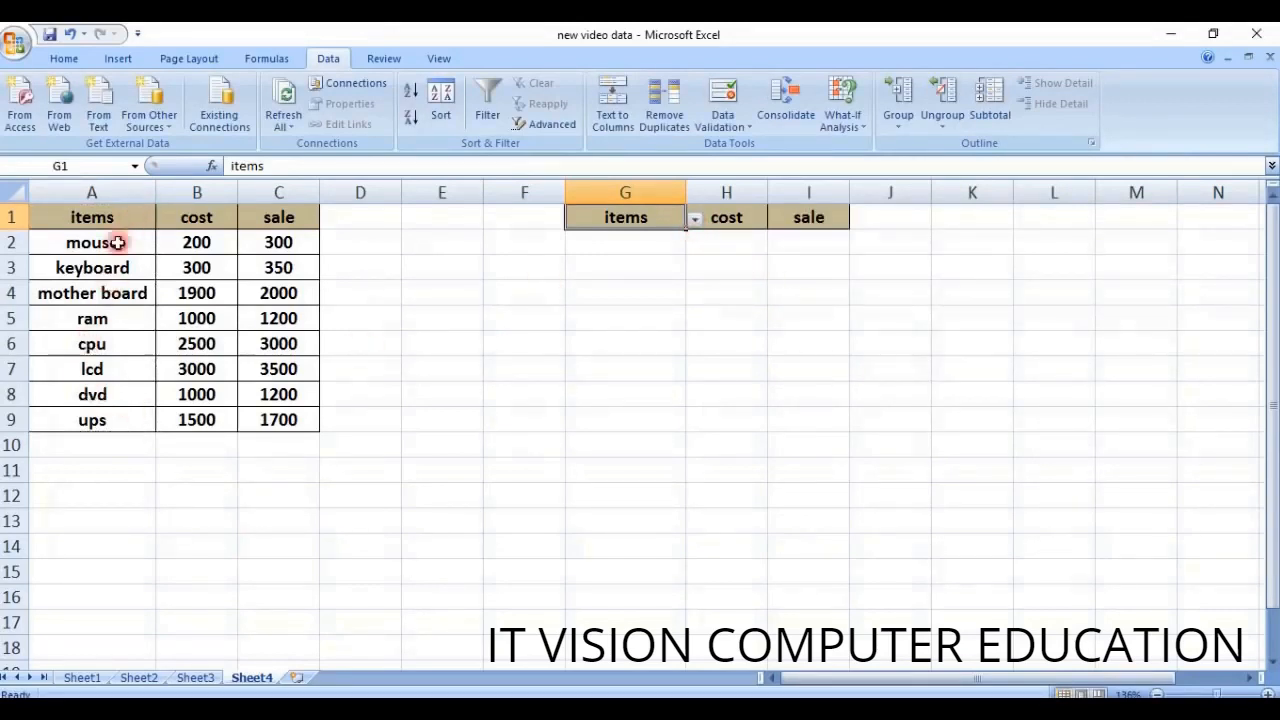
Review the entries in the drop-down list of cell G1 without choosing another item.
{"action": "left_click", "coordinate": [693, 219]}
{"action": "left_click", "coordinate": [692, 220]}
{"action": "left_click", "coordinate": [692, 220]}
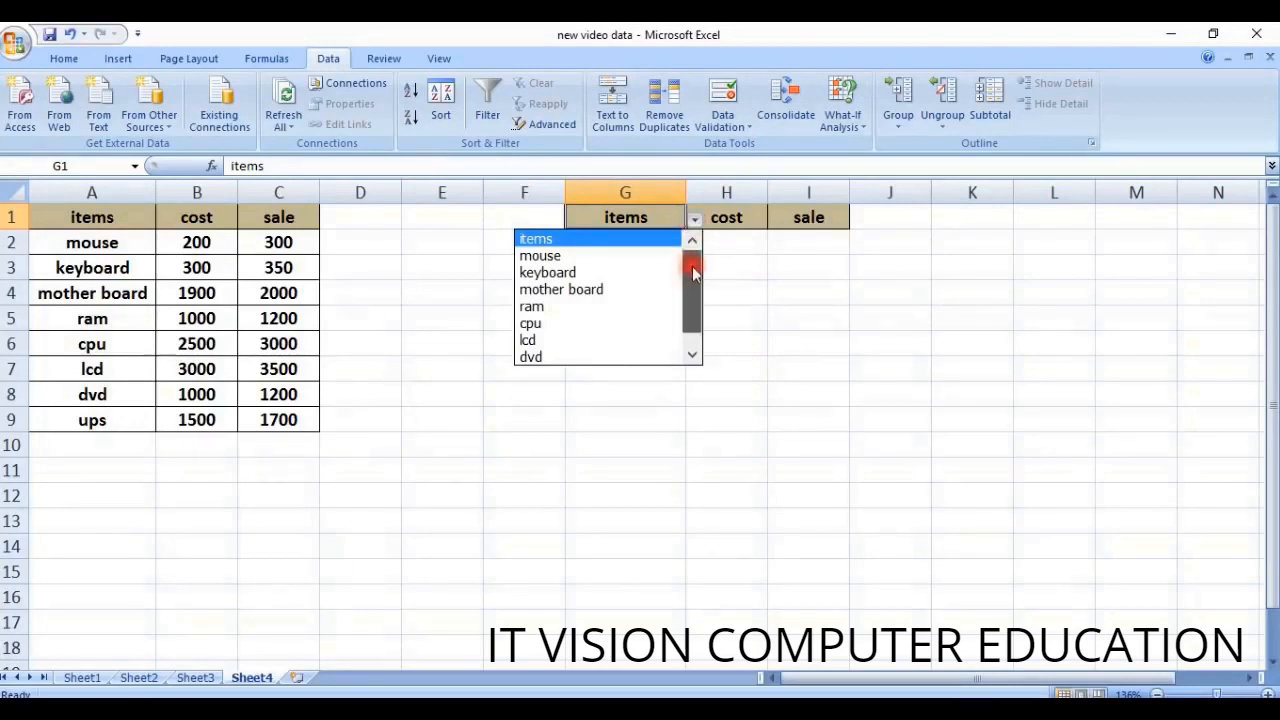
{"action": "left_click_drag", "start_coordinate": [693, 257], "coordinate": [693, 272]}
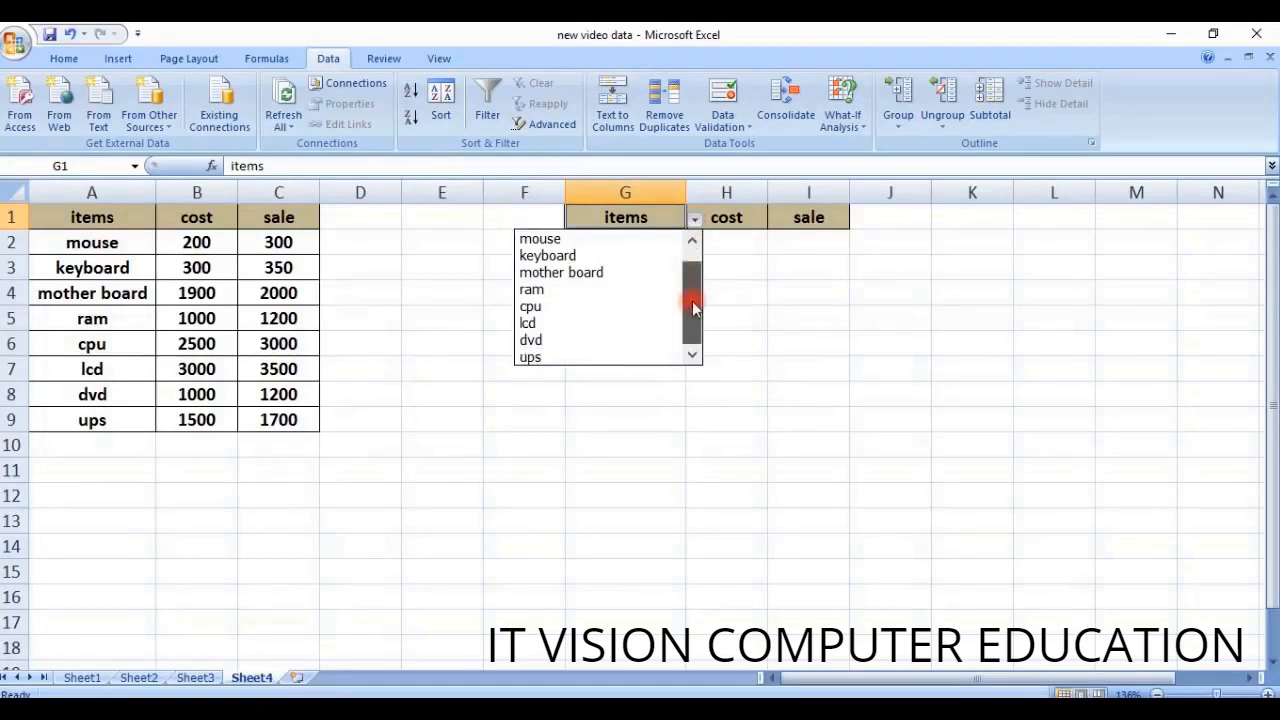
{"action": "left_click", "coordinate": [742, 318]}
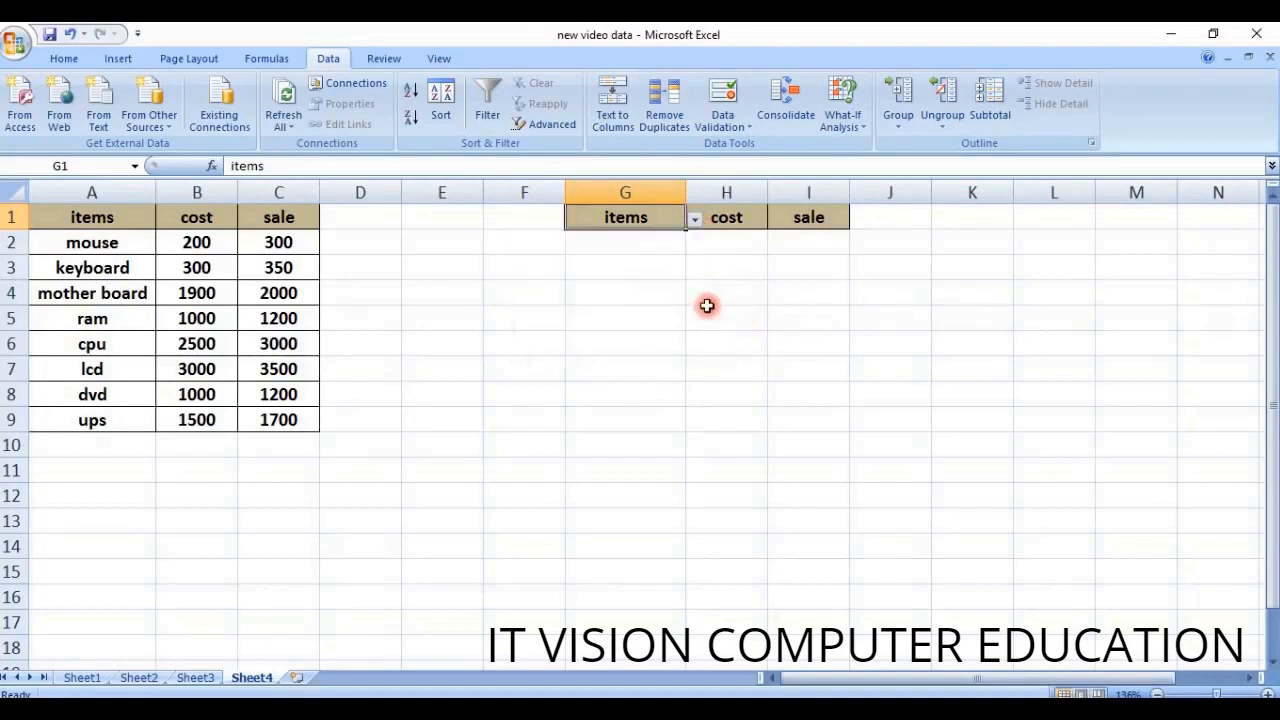
Start a VLOOKUP formula in G2 through its function arguments, using G1 as the lookup value.
{"action": "left_click", "coordinate": [618, 247]}
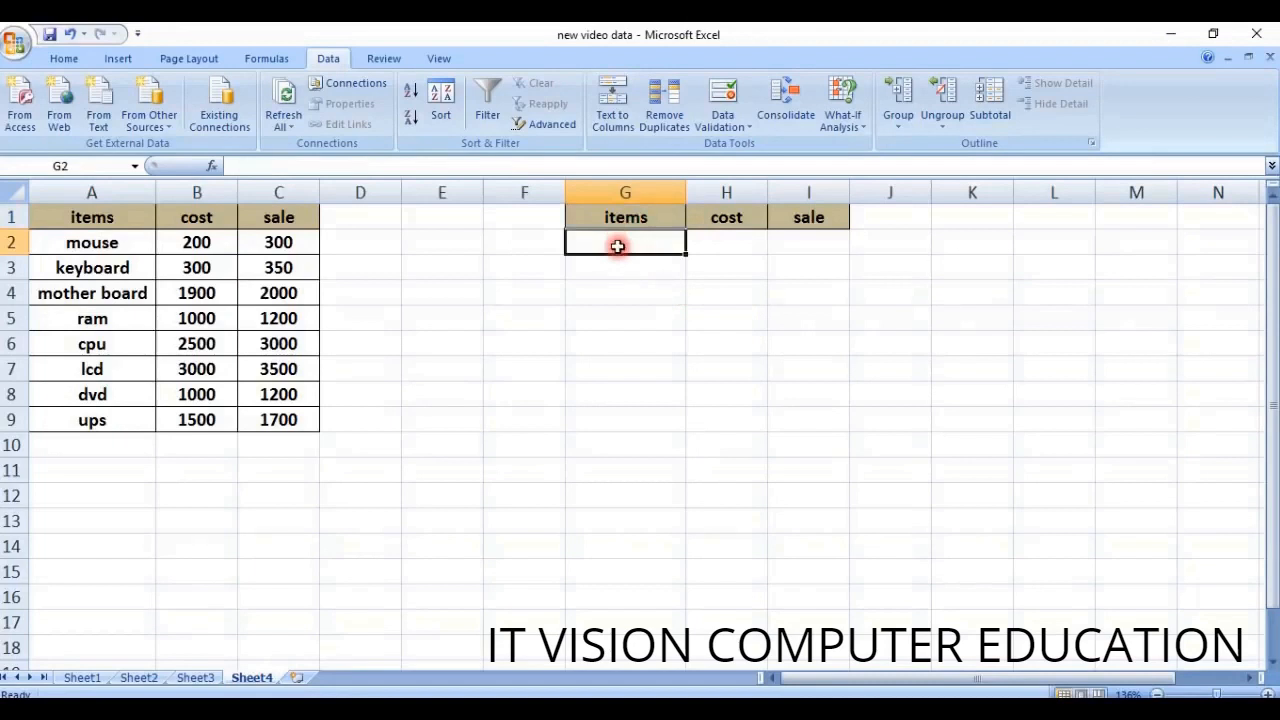
{"action": "type", "text": "="}
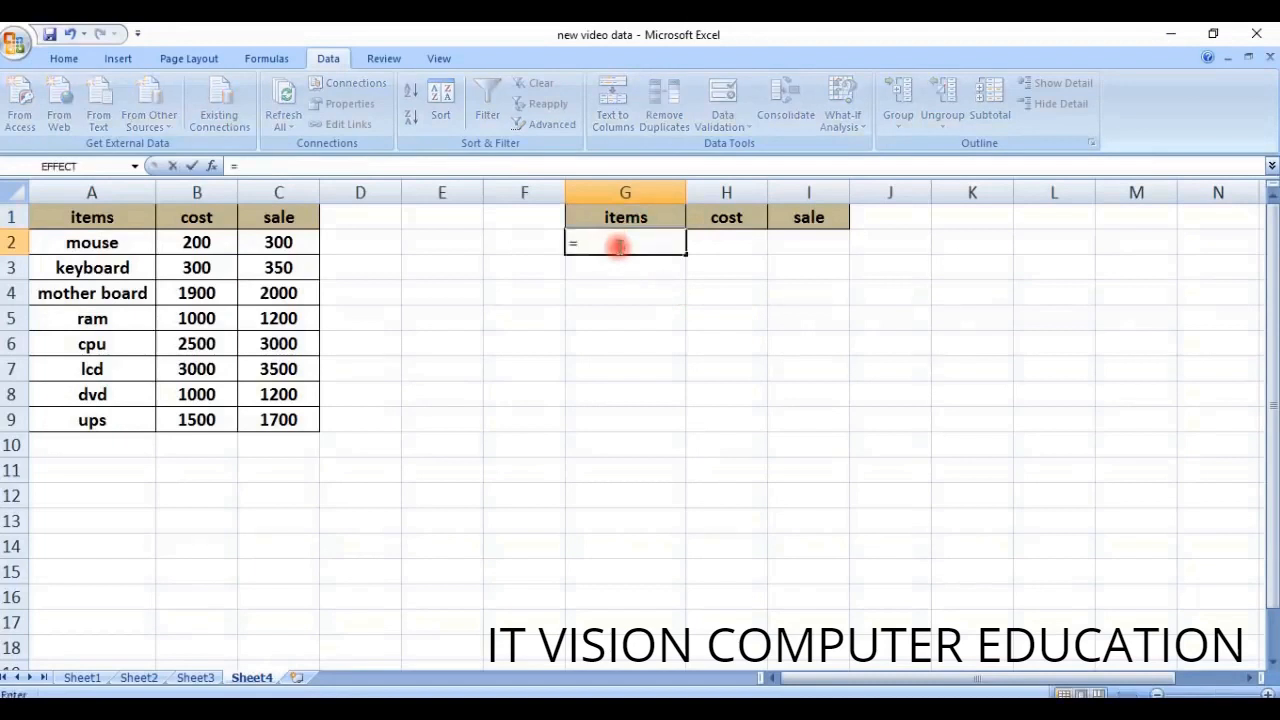
{"action": "type", "text": "vlookup"}
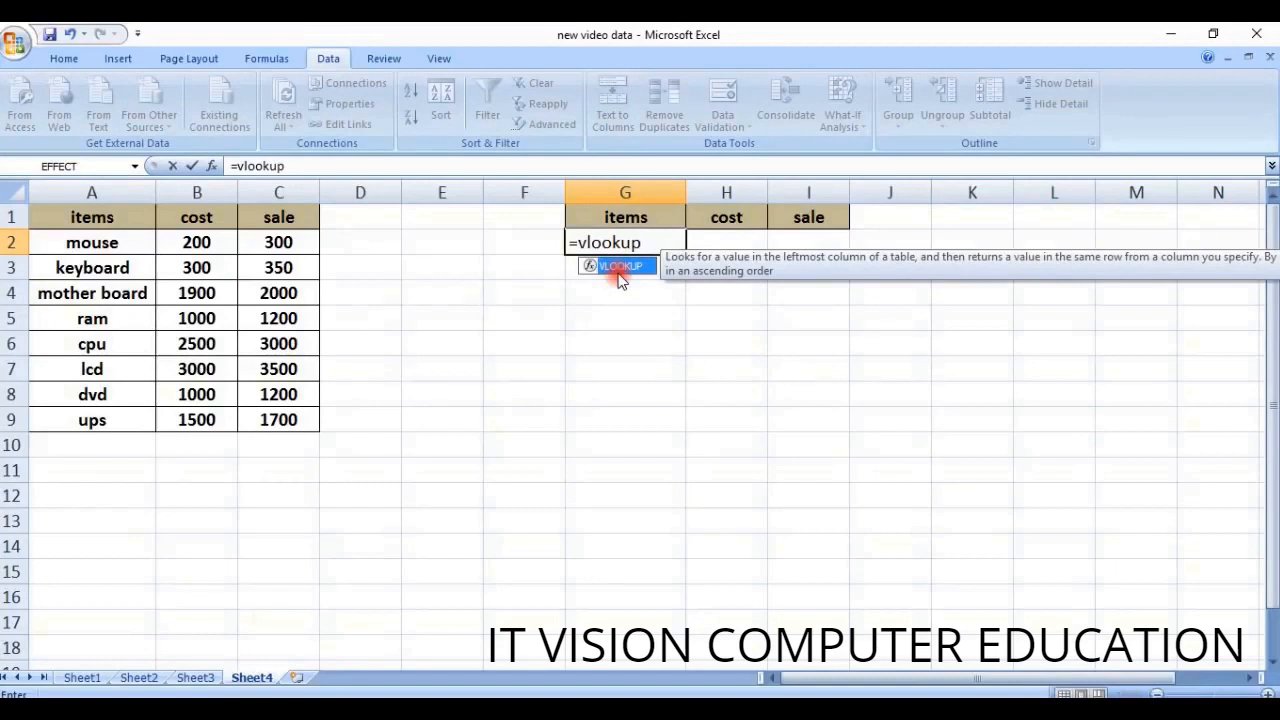
{"action": "key", "text": "ctrl+a"}
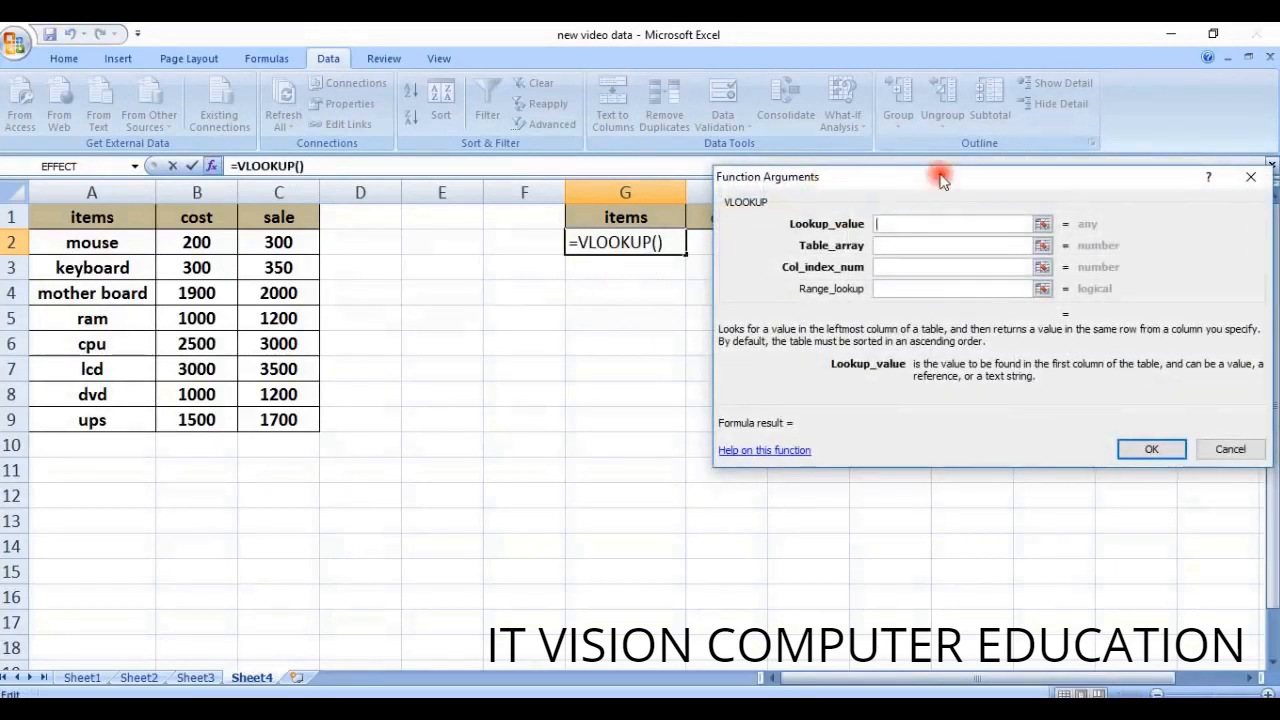
{"action": "left_click_drag", "start_coordinate": [940, 180], "coordinate": [728, 320]}
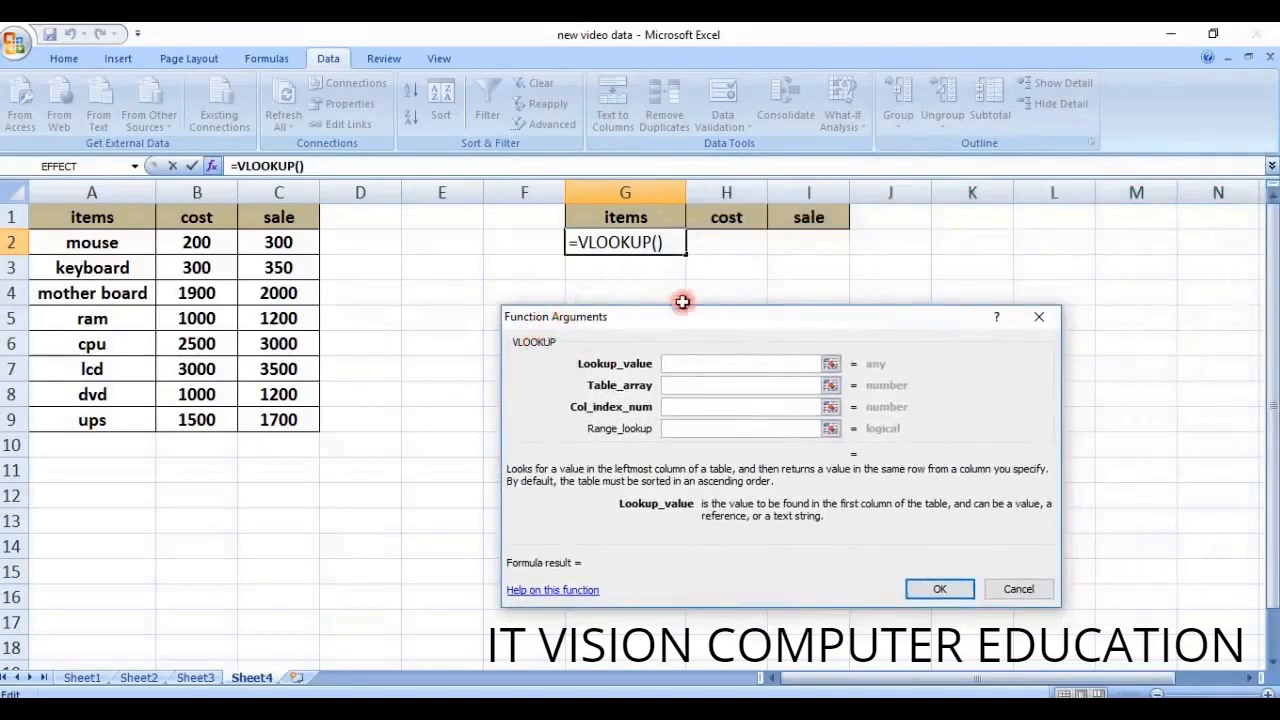
{"action": "mouse_move", "coordinate": [698, 320]}
{"action": "left_mouse_down"}
{"action": "mouse_move", "coordinate": [674, 286]}
{"action": "mouse_move", "coordinate": [708, 306]}
{"action": "left_mouse_up"}
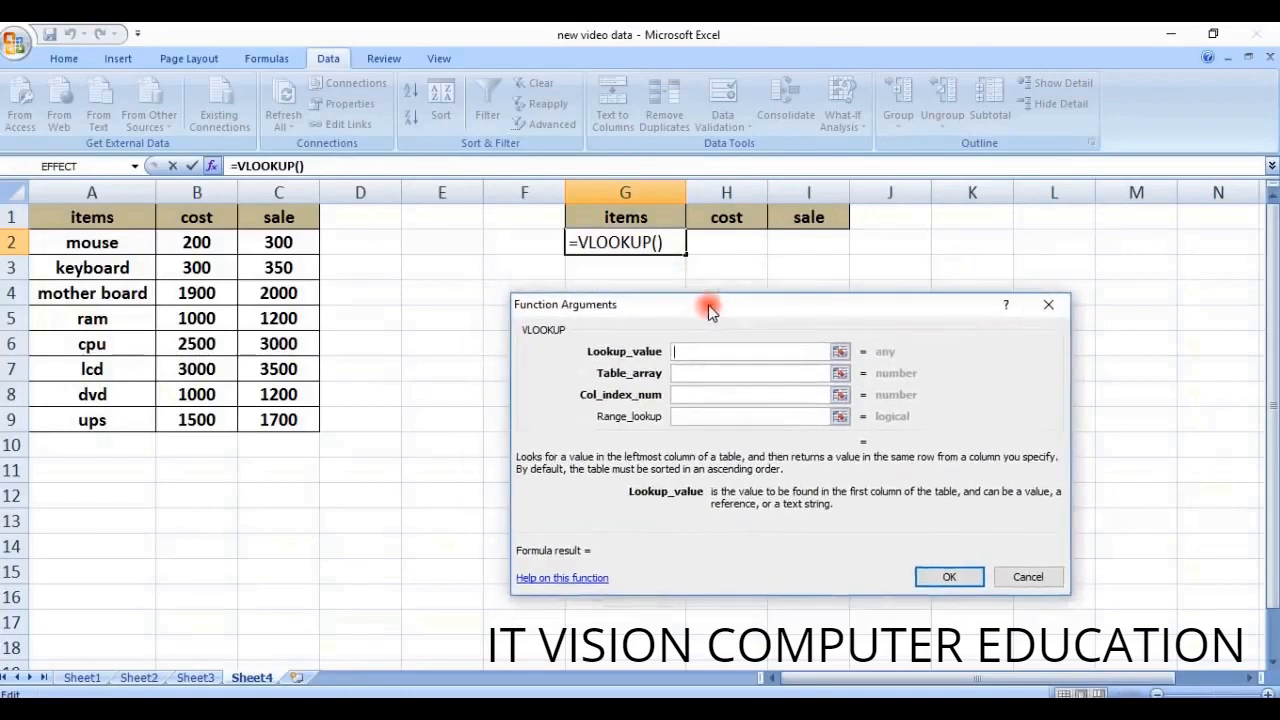
{"action": "left_click", "coordinate": [660, 217]}
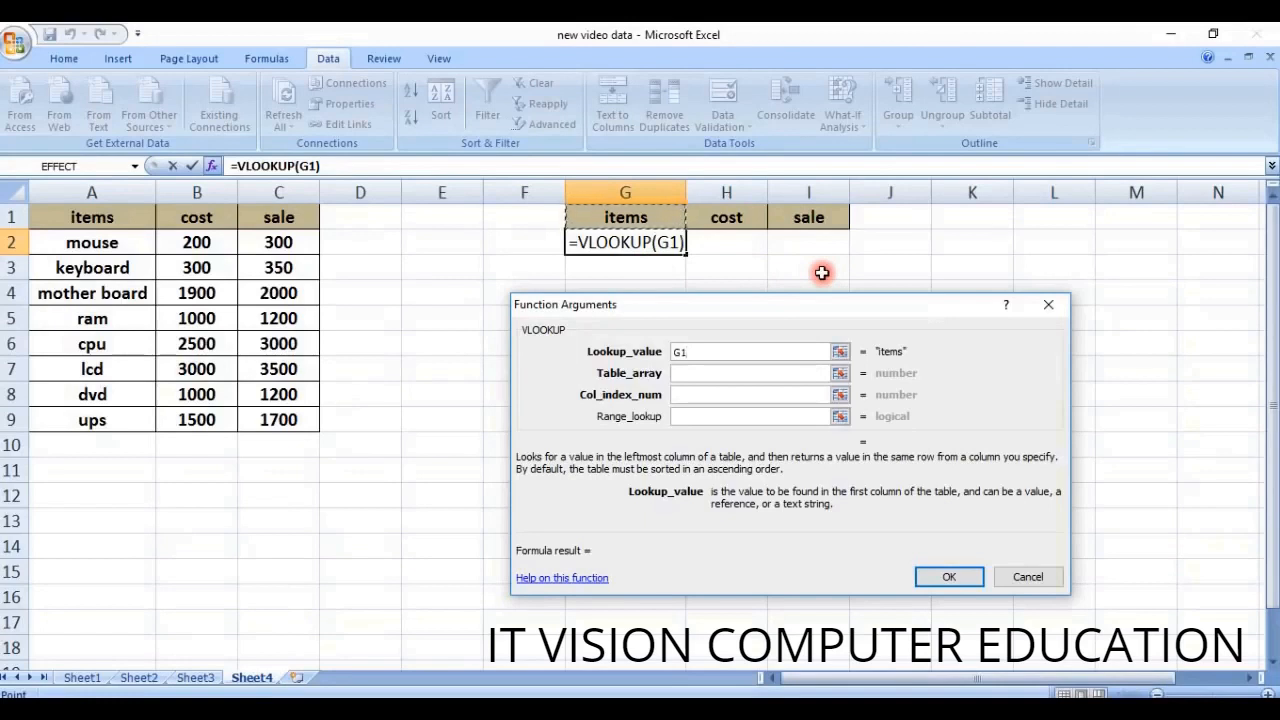
Complete G2's VLOOKUP with table array A1:C9, column index 1 and range lookup 0.
{"action": "left_click", "coordinate": [699, 372]}
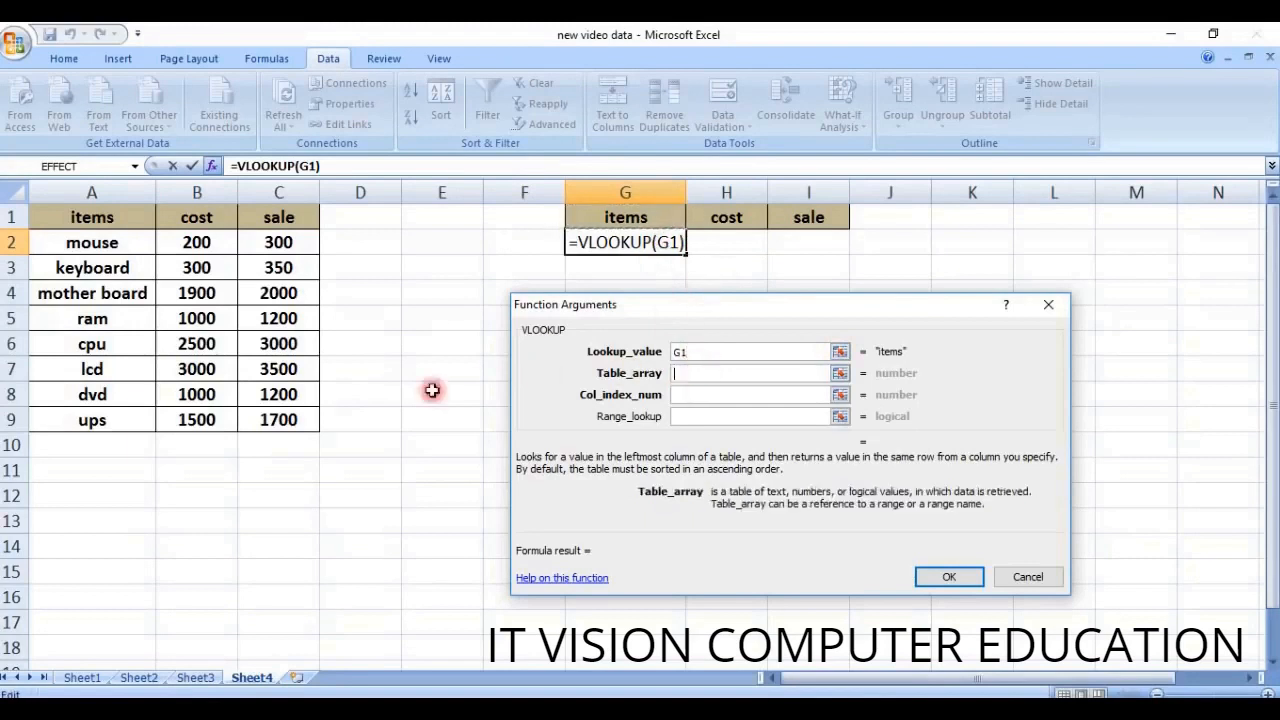
{"action": "left_click_drag", "start_coordinate": [60, 218], "coordinate": [279, 418]}
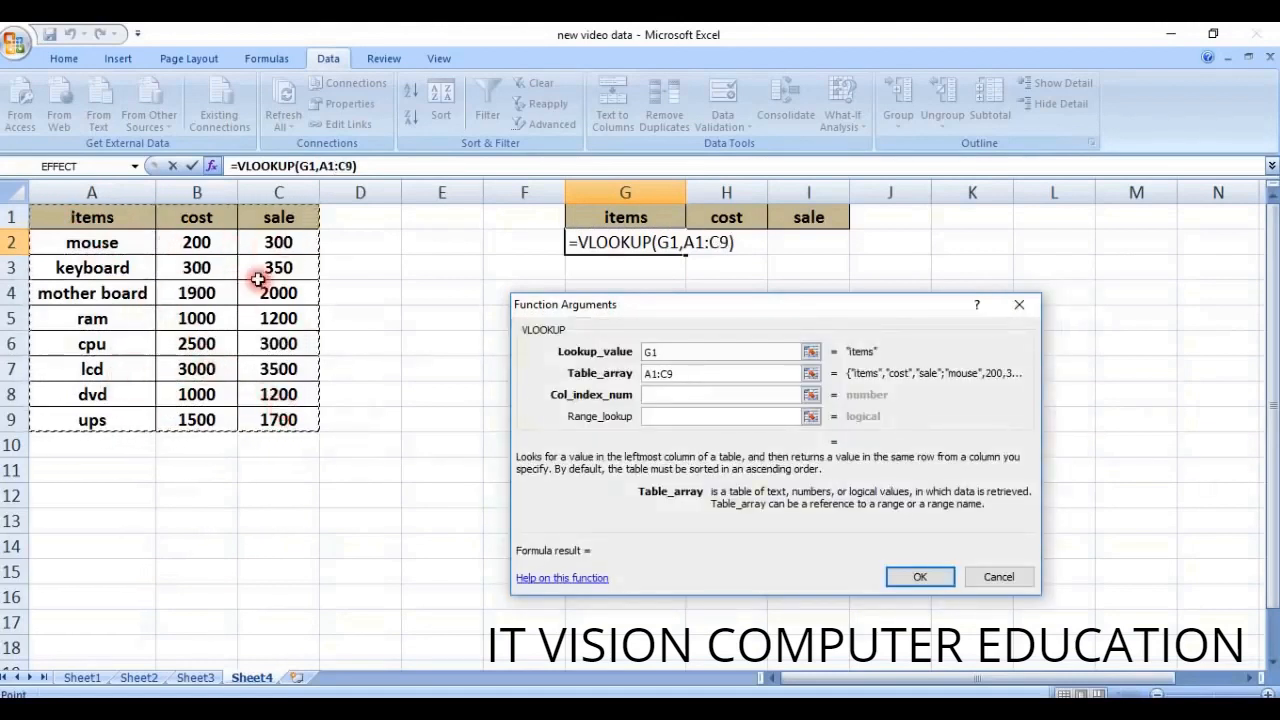
{"action": "left_click", "coordinate": [665, 393]}
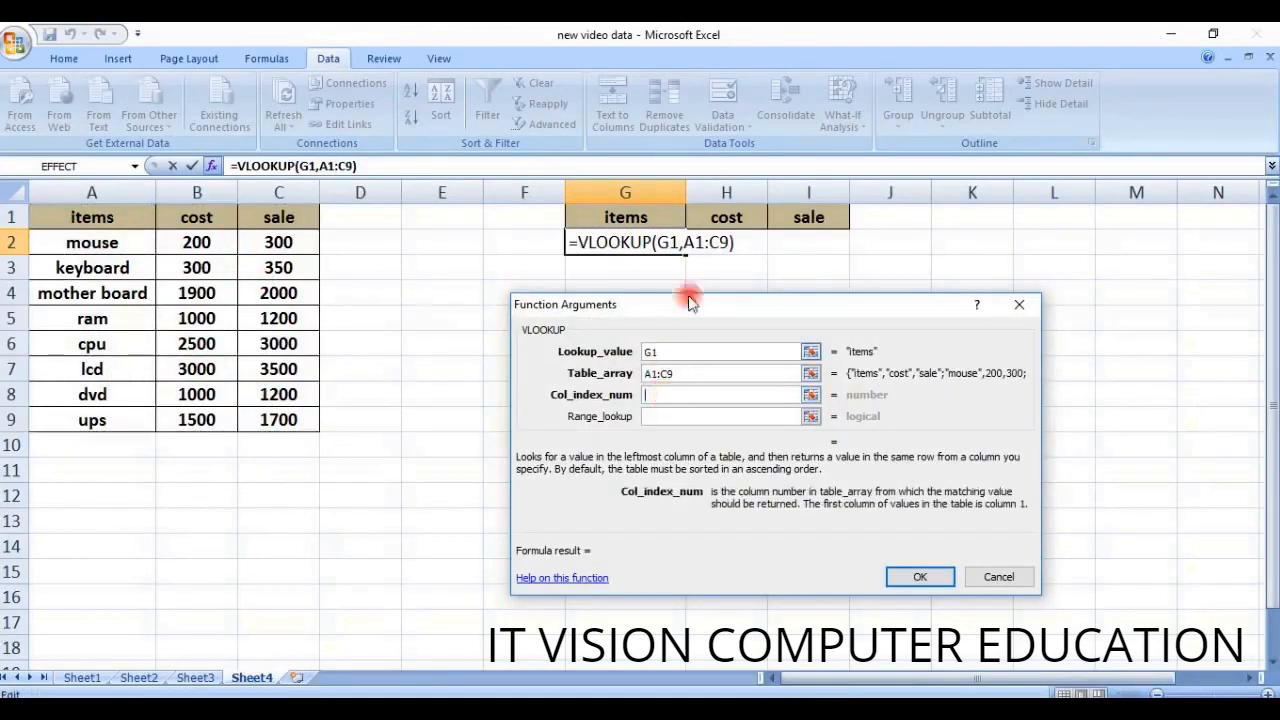
{"action": "left_click", "coordinate": [662, 351]}
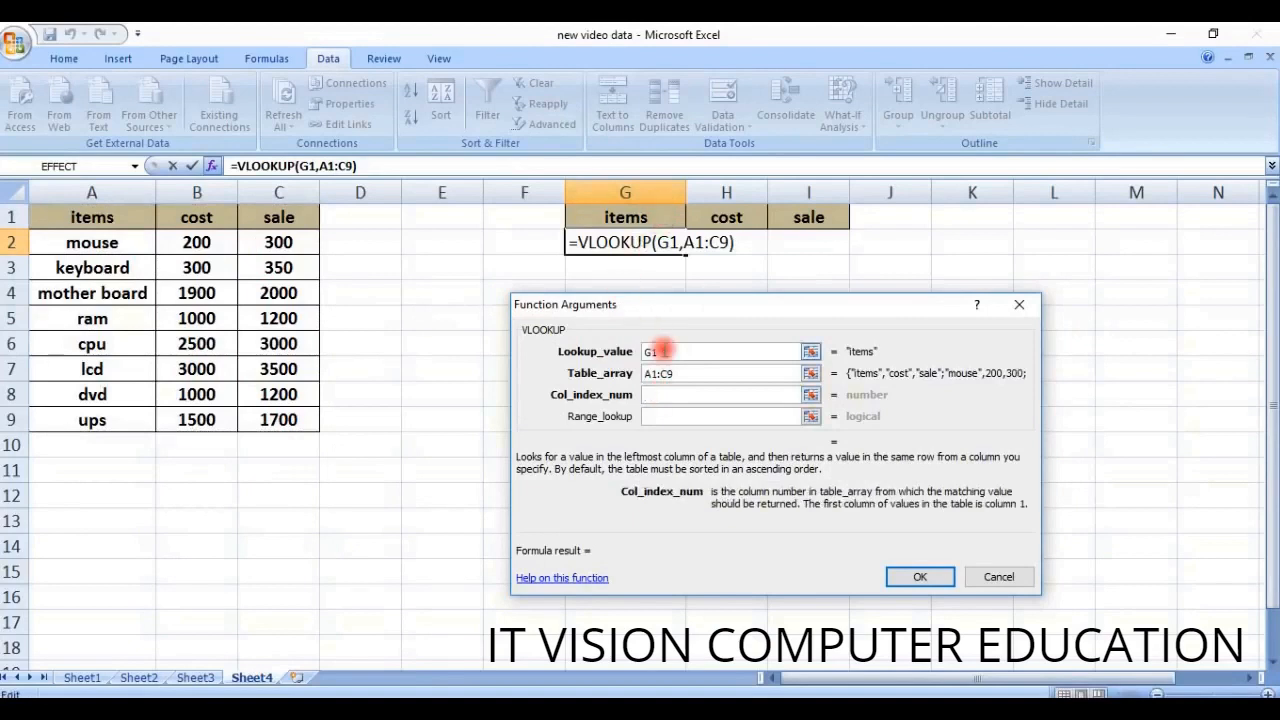
{"action": "type", "text": "1"}
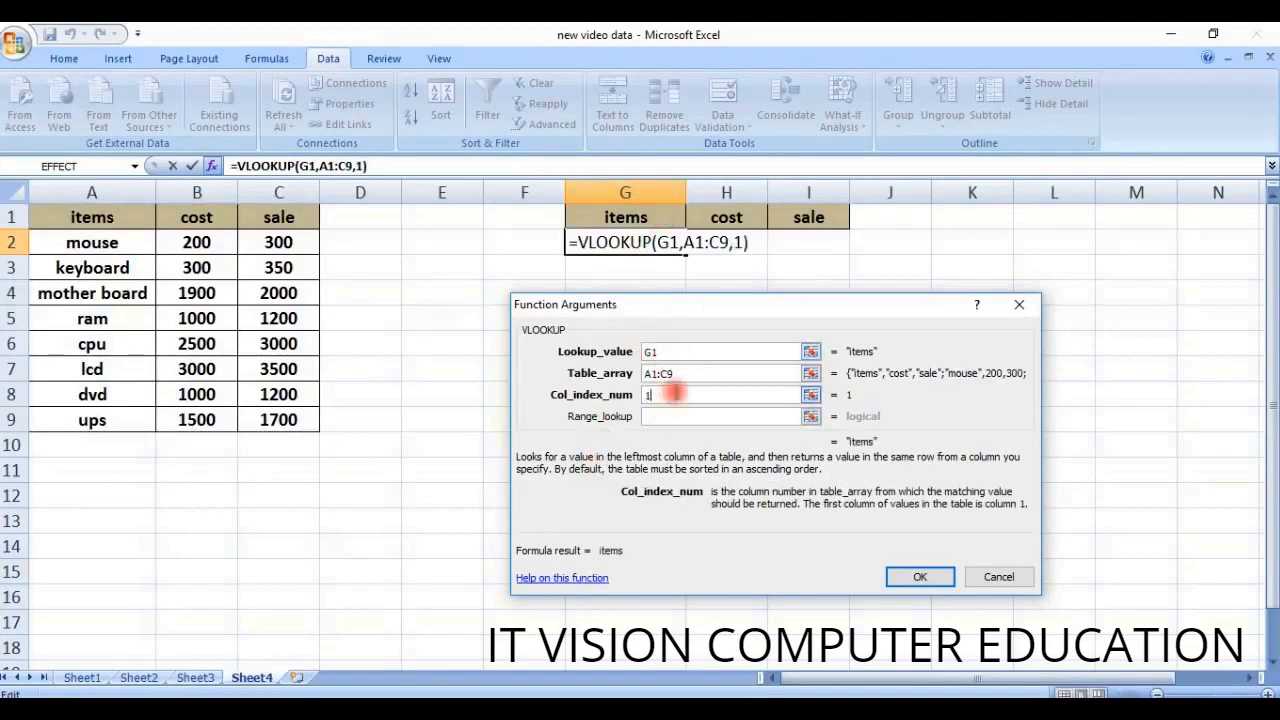
{"action": "left_click", "coordinate": [666, 414]}
{"action": "type", "text": "0"}
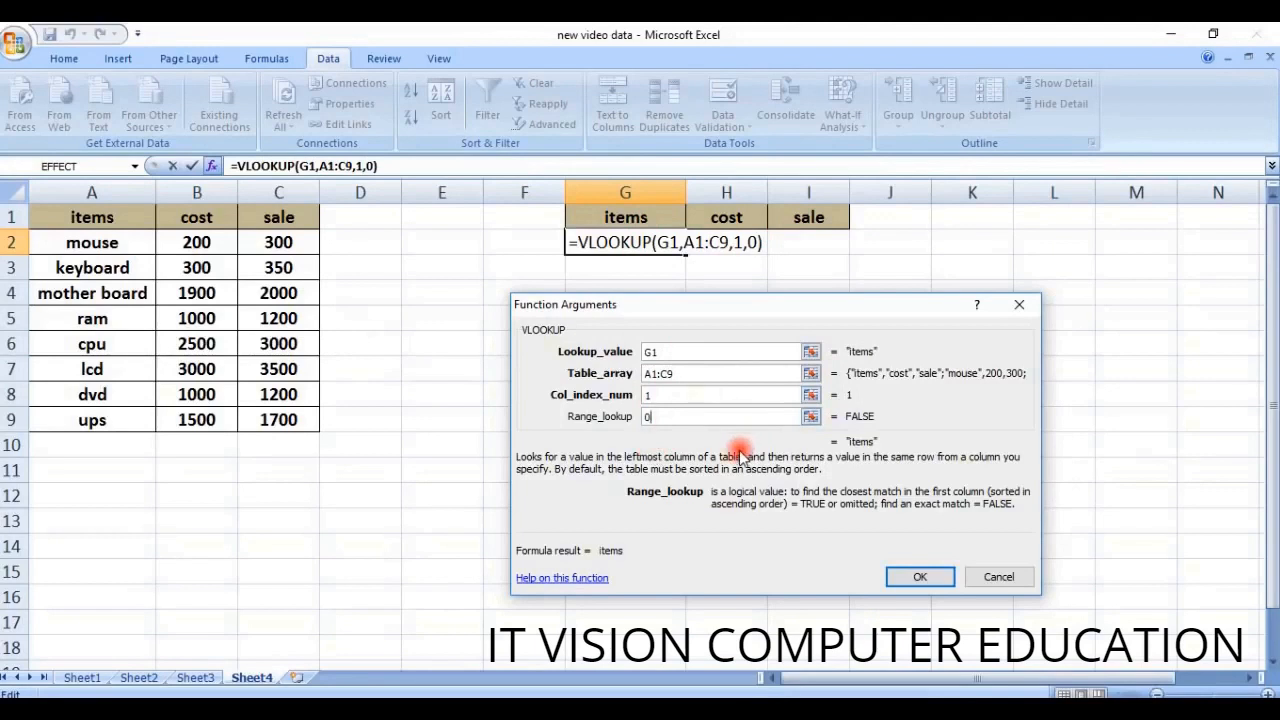
{"action": "left_click", "coordinate": [918, 580]}
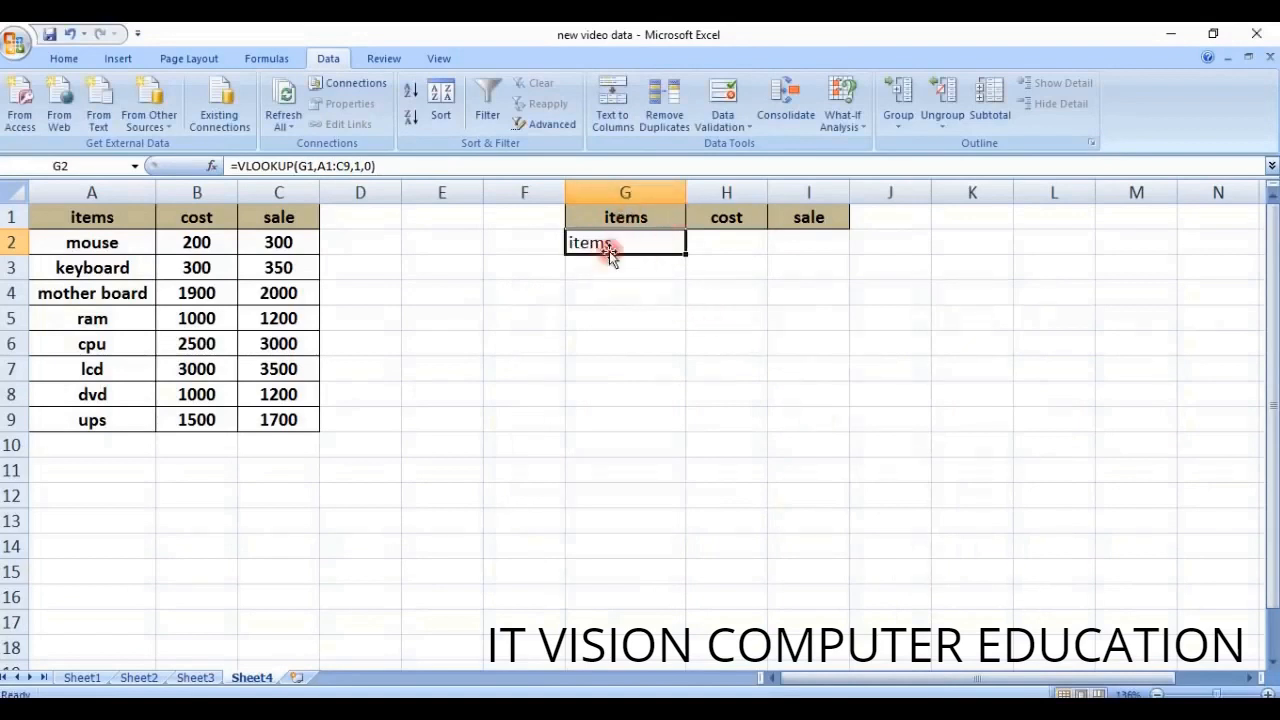
Start a VLOOKUP formula in H2 under the cost header, with G1 as the lookup value in the function arguments.
{"action": "left_click", "coordinate": [713, 245]}
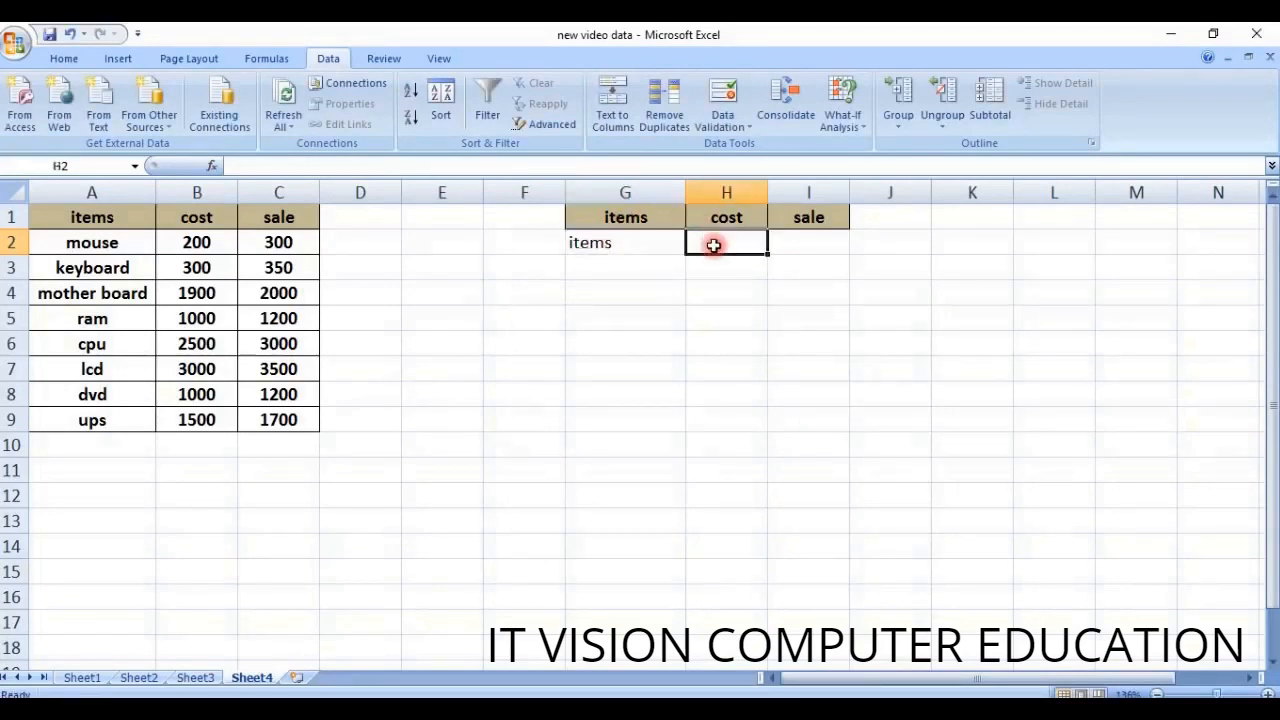
{"action": "type", "text": "=vl"}
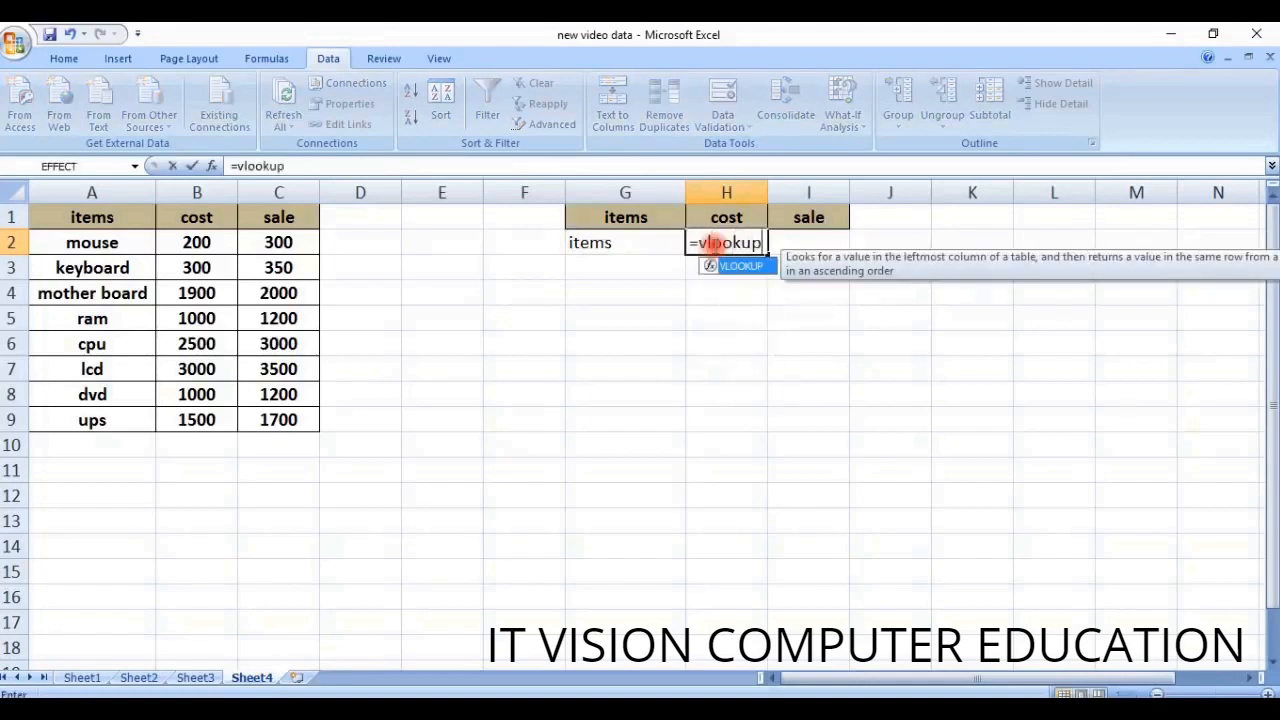
{"action": "type", "text": "ookup"}
{"action": "key", "text": "Tab"}
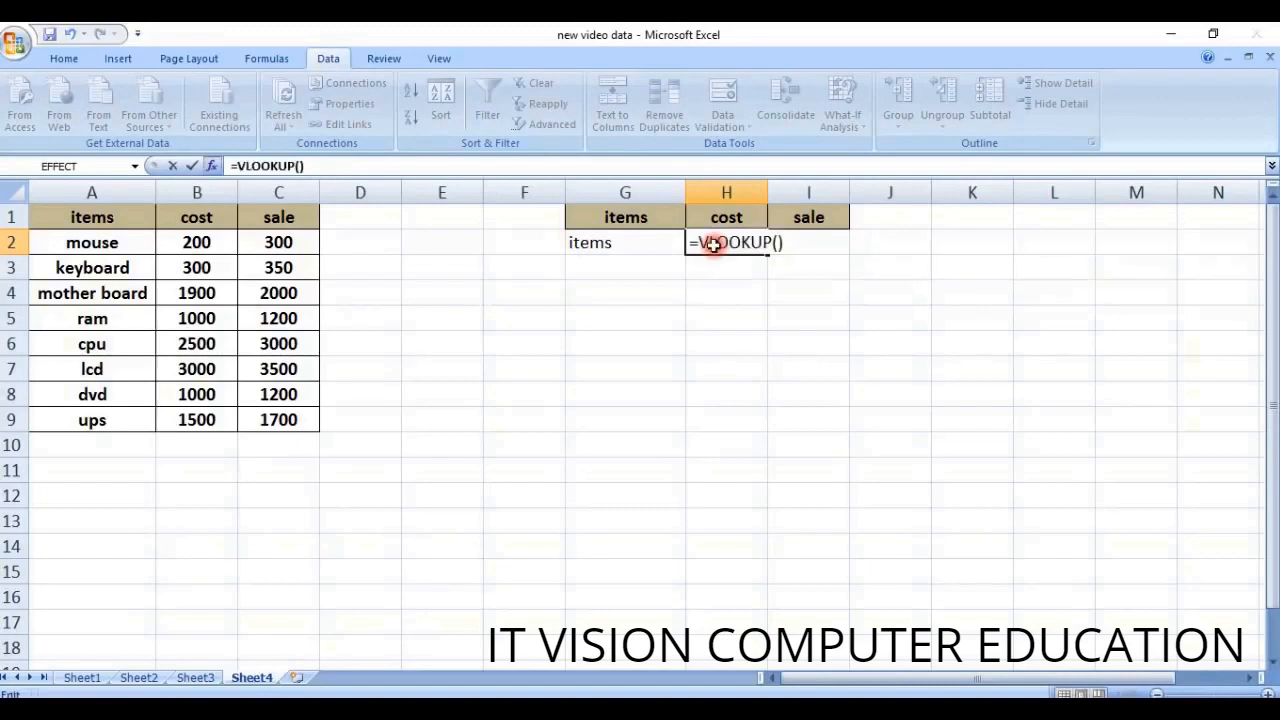
{"action": "key", "text": "ctrl+a"}
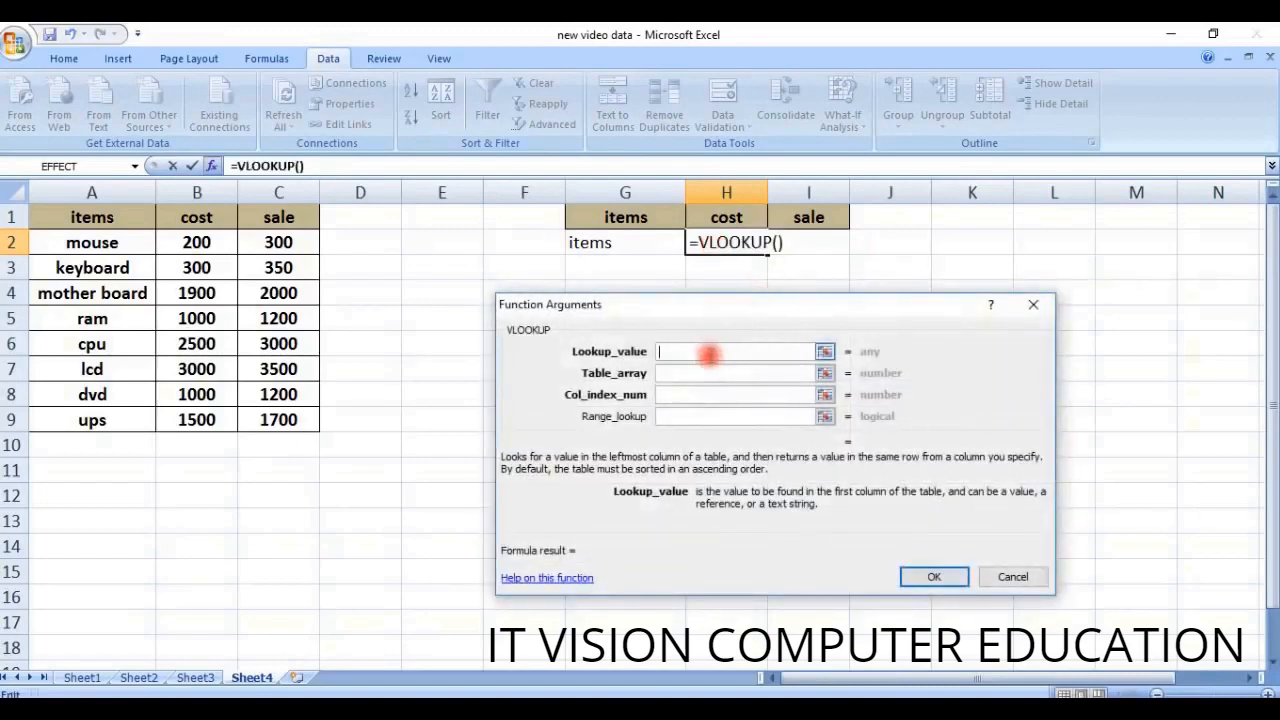
{"action": "left_click", "coordinate": [648, 208]}
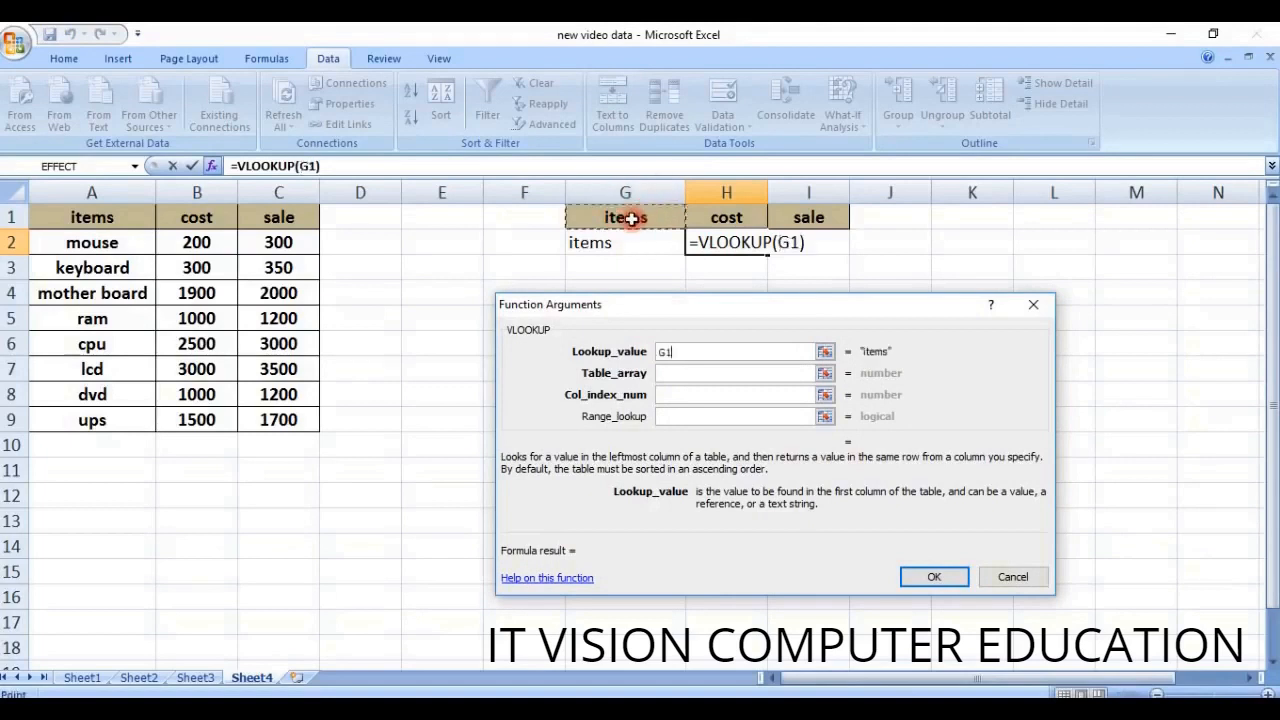
Complete H2's VLOOKUP with table array A1:C9, column index 2 and range lookup 0.
{"action": "left_click", "coordinate": [665, 372]}
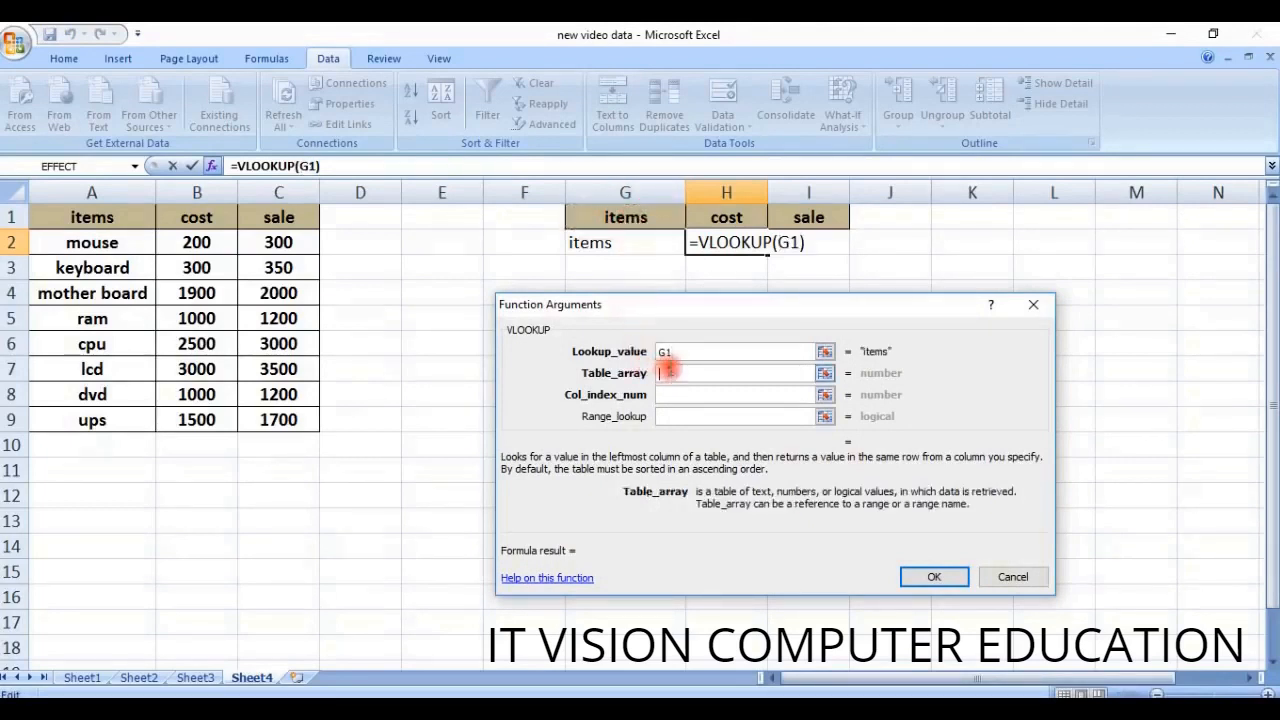
{"action": "left_click_drag", "start_coordinate": [84, 216], "coordinate": [272, 416]}
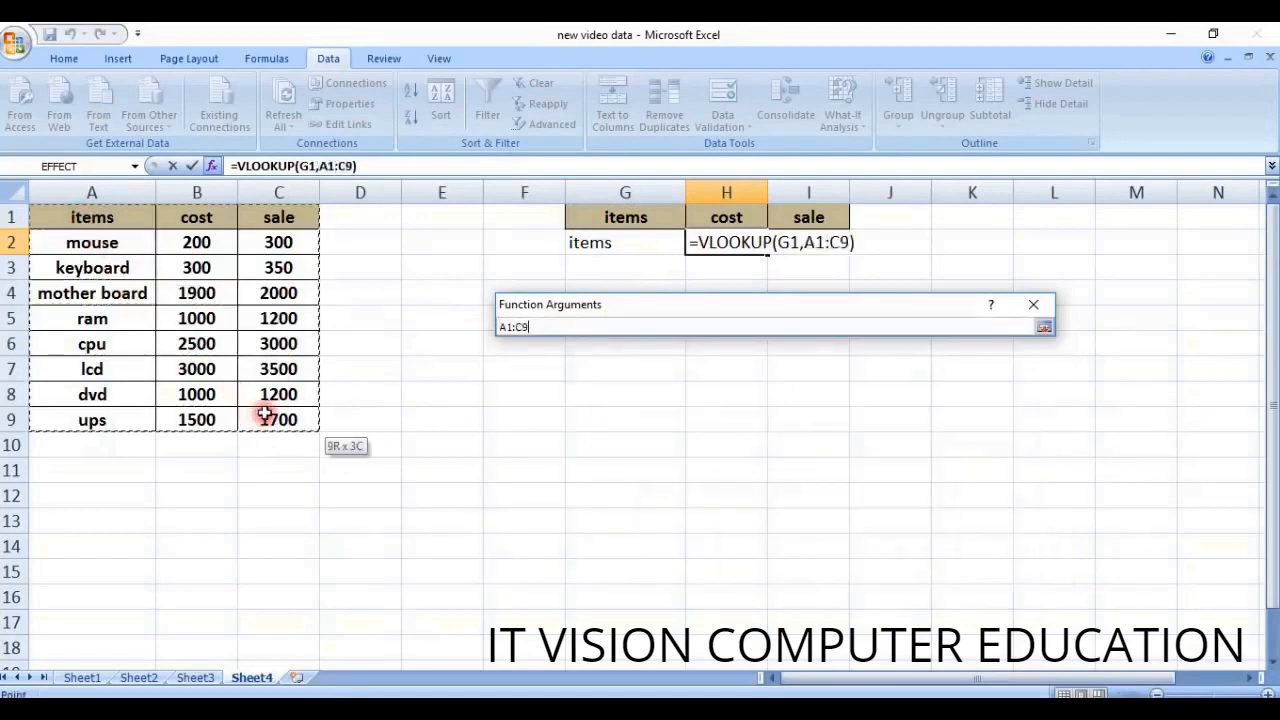
{"action": "left_click", "coordinate": [647, 395]}
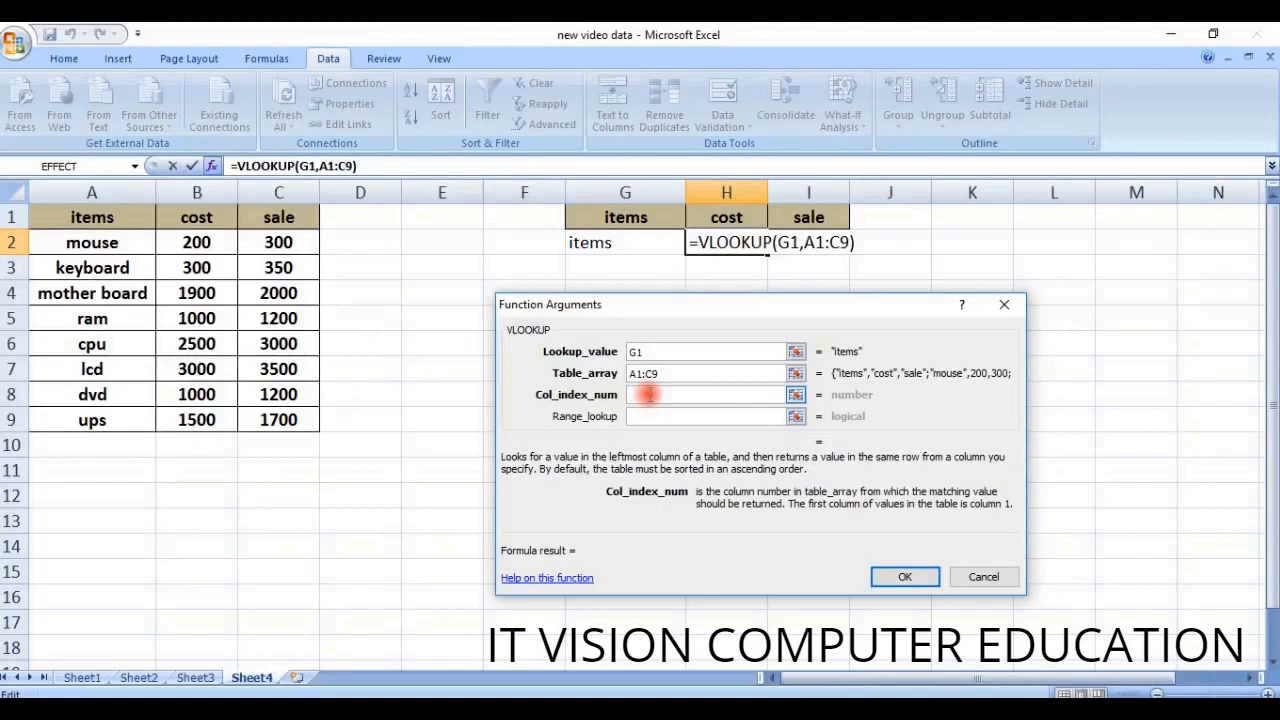
{"action": "type", "text": "2"}
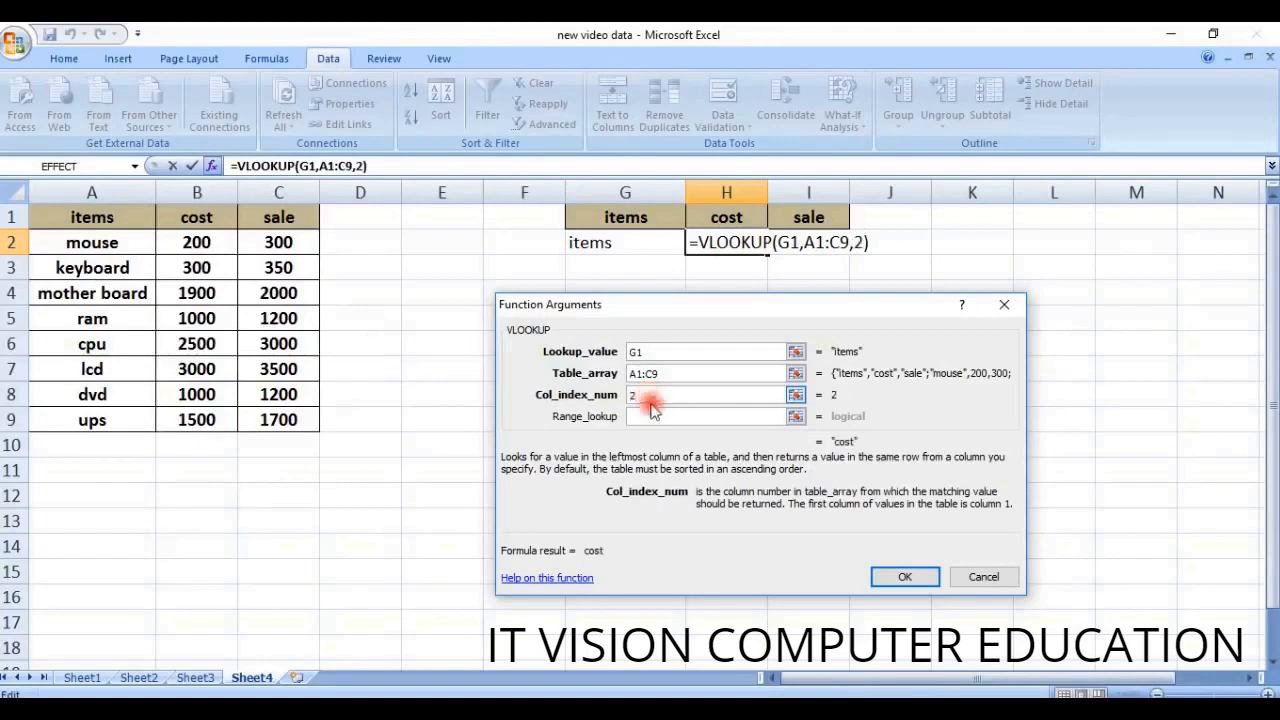
{"action": "left_click", "coordinate": [658, 413]}
{"action": "type", "text": "0"}
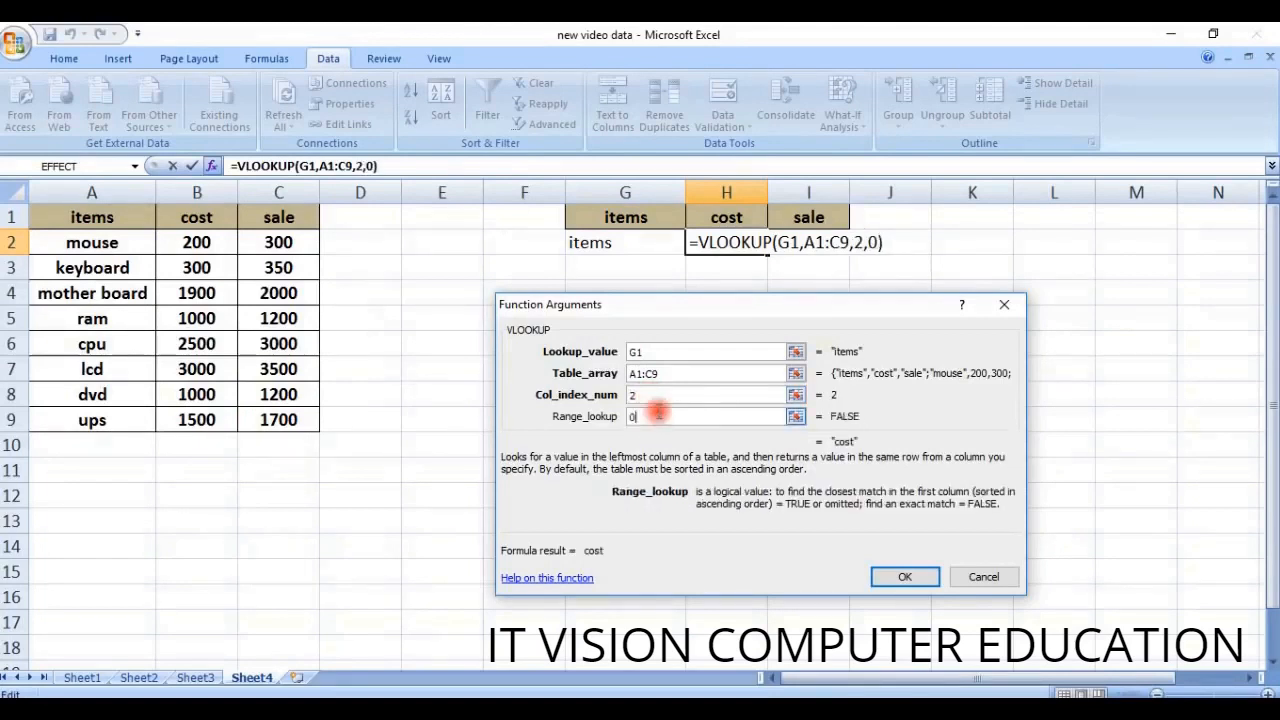
{"action": "left_click", "coordinate": [889, 581]}
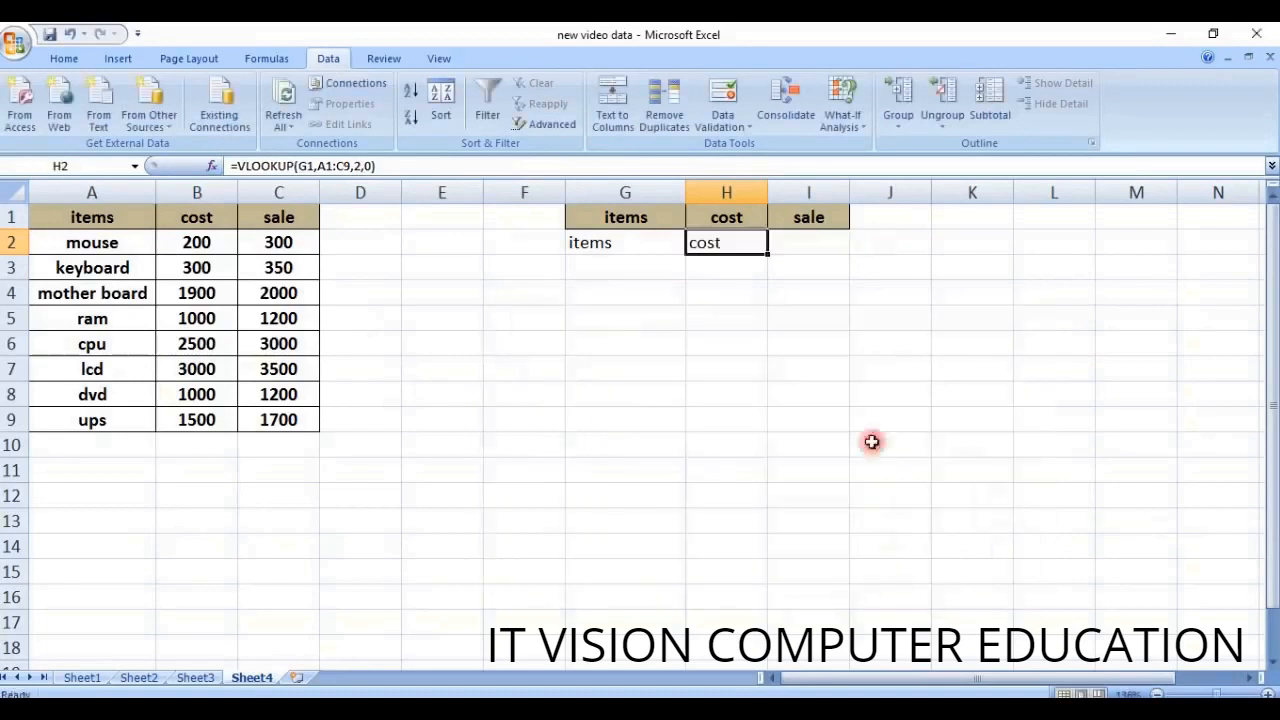
Start a VLOOKUP formula in I2 under the sale header, with G1 as the lookup value in the function arguments.
{"action": "left_click", "coordinate": [806, 243]}
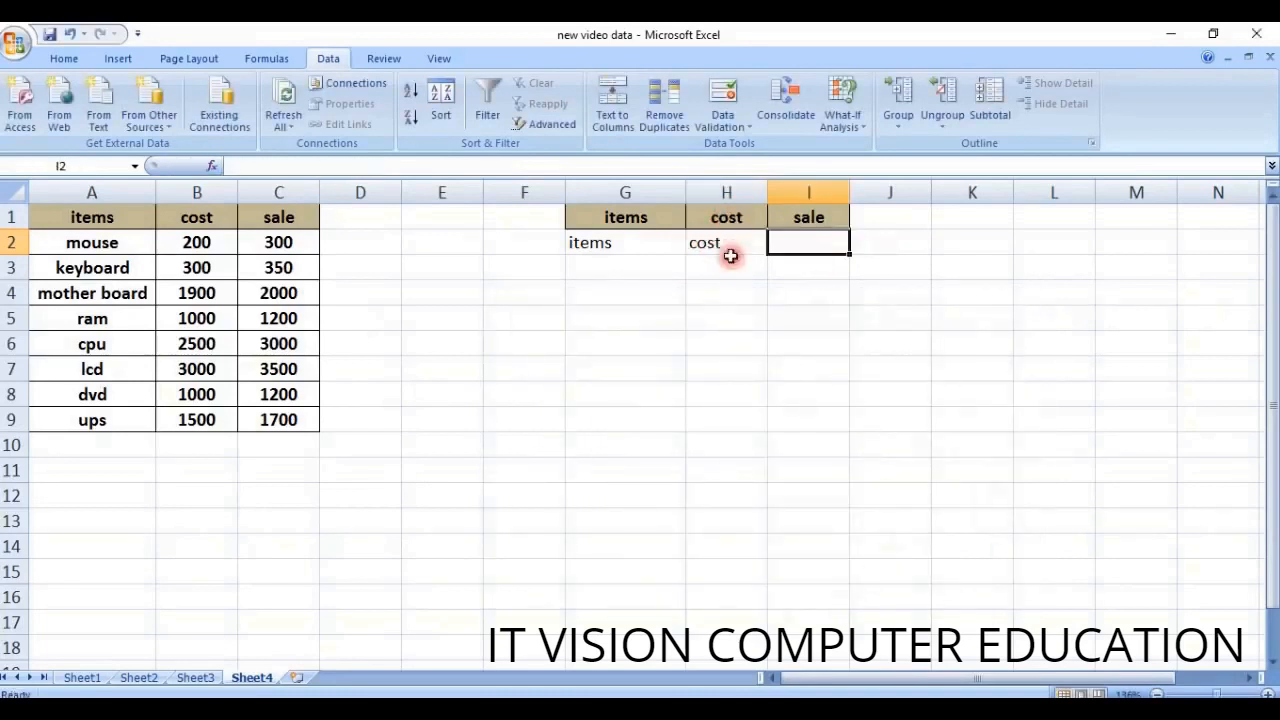
{"action": "type", "text": "="}
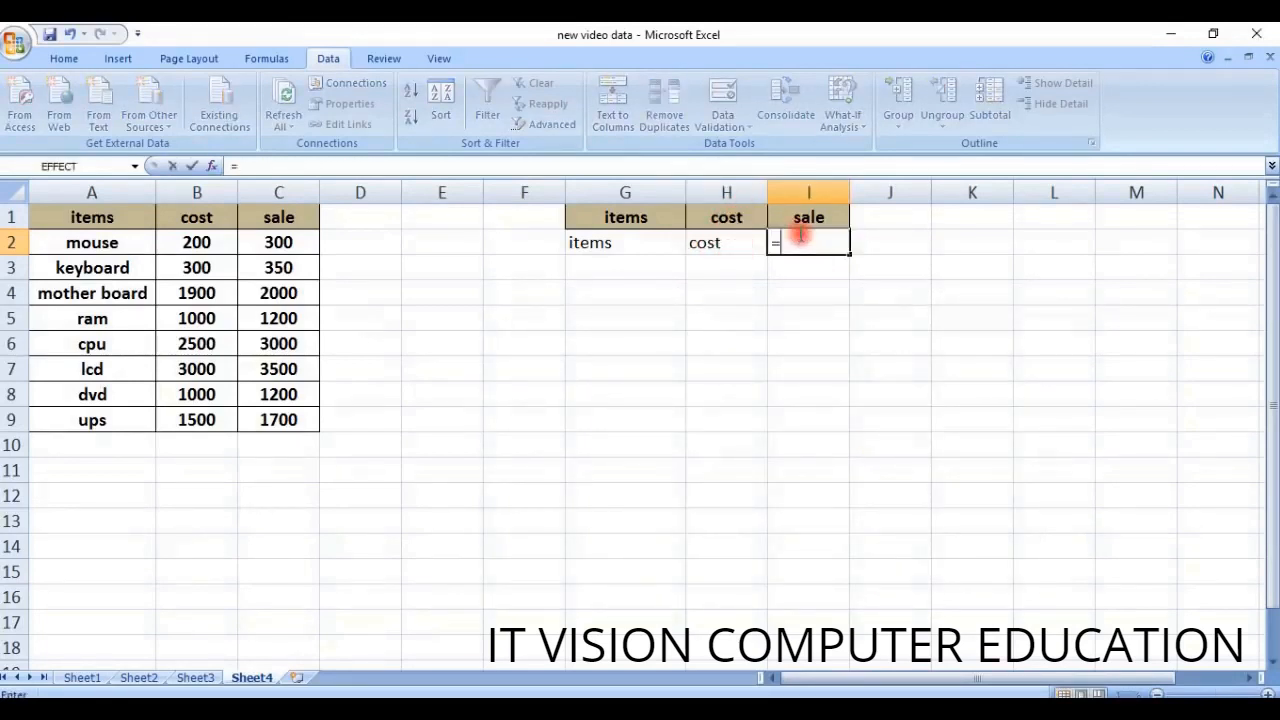
{"action": "type", "text": "vloop"}
{"action": "key", "text": "BackSpace"}
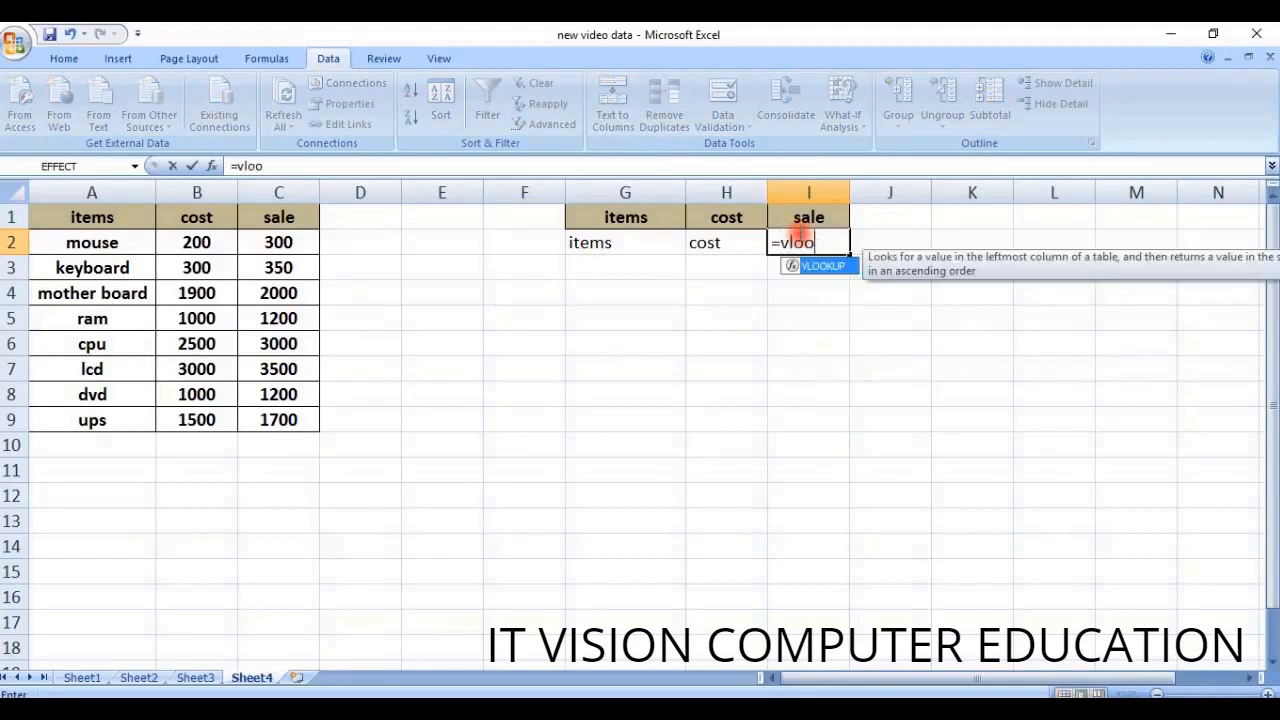
{"action": "type", "text": "kup"}
{"action": "key", "text": "ctrl+a"}
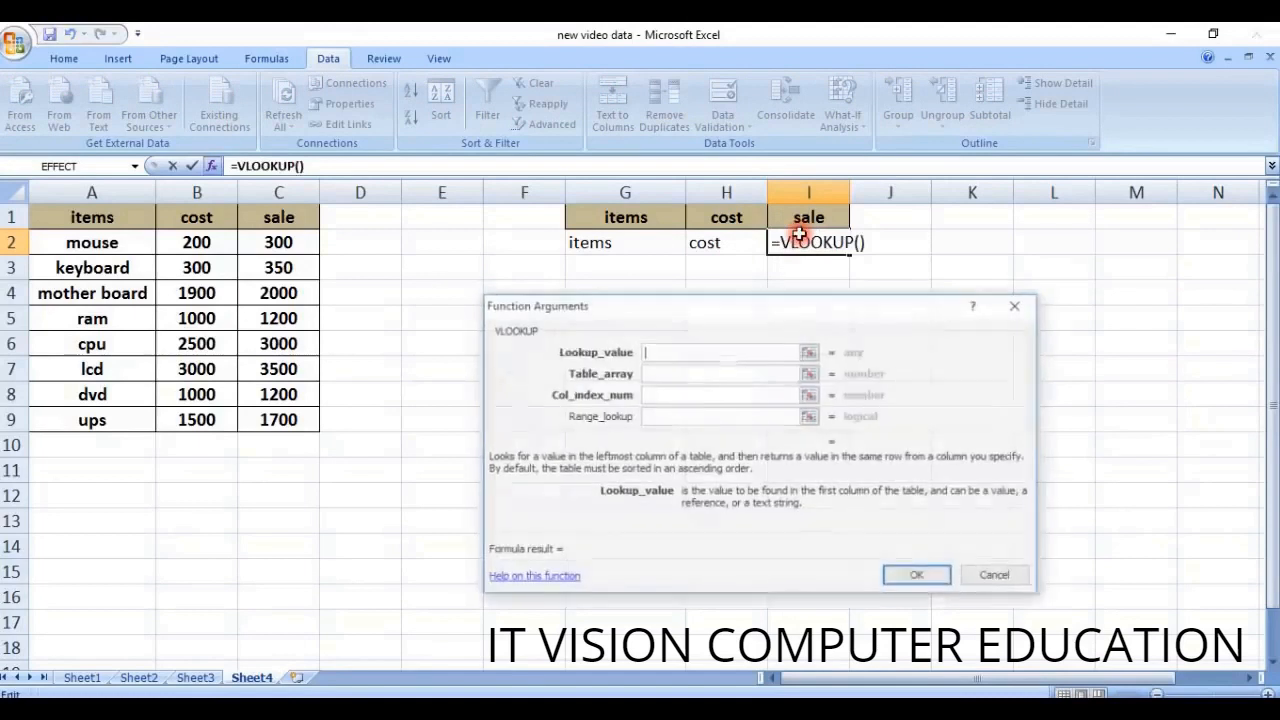
{"action": "left_click", "coordinate": [649, 213]}
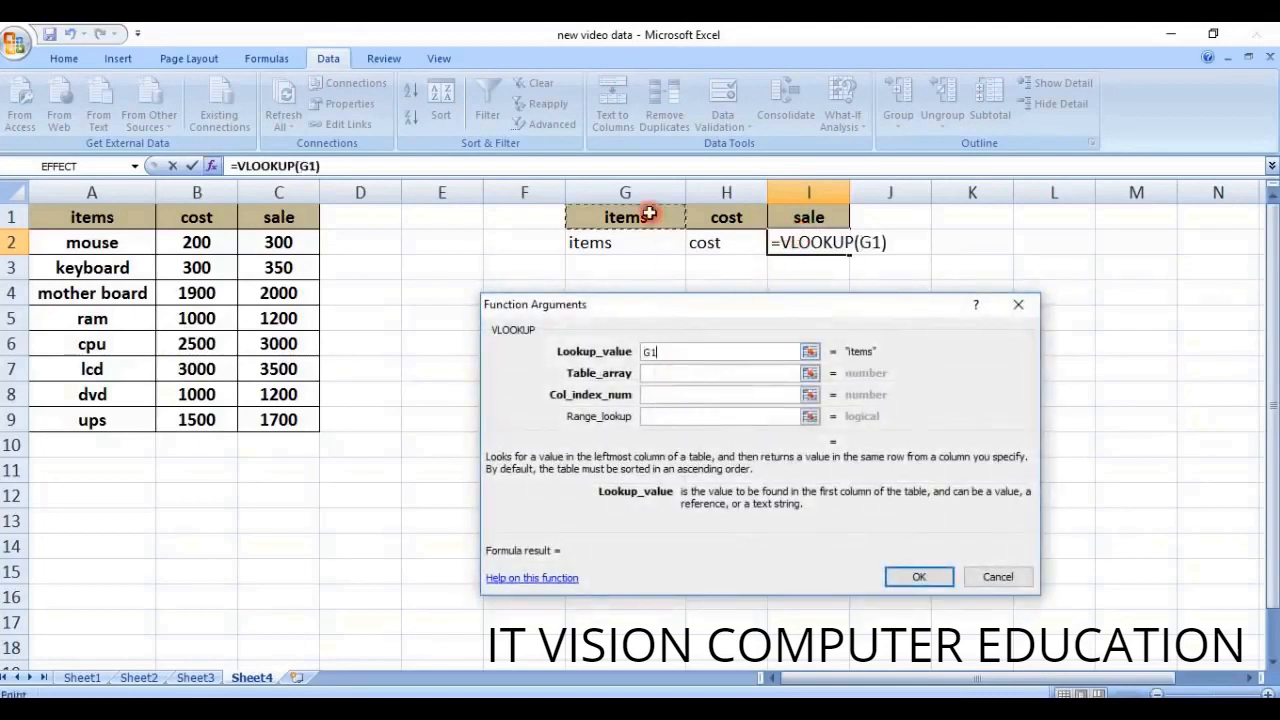
Complete I2's VLOOKUP with table array A1:C9, column index 3 and range lookup 0.
{"action": "left_click", "coordinate": [648, 373]}
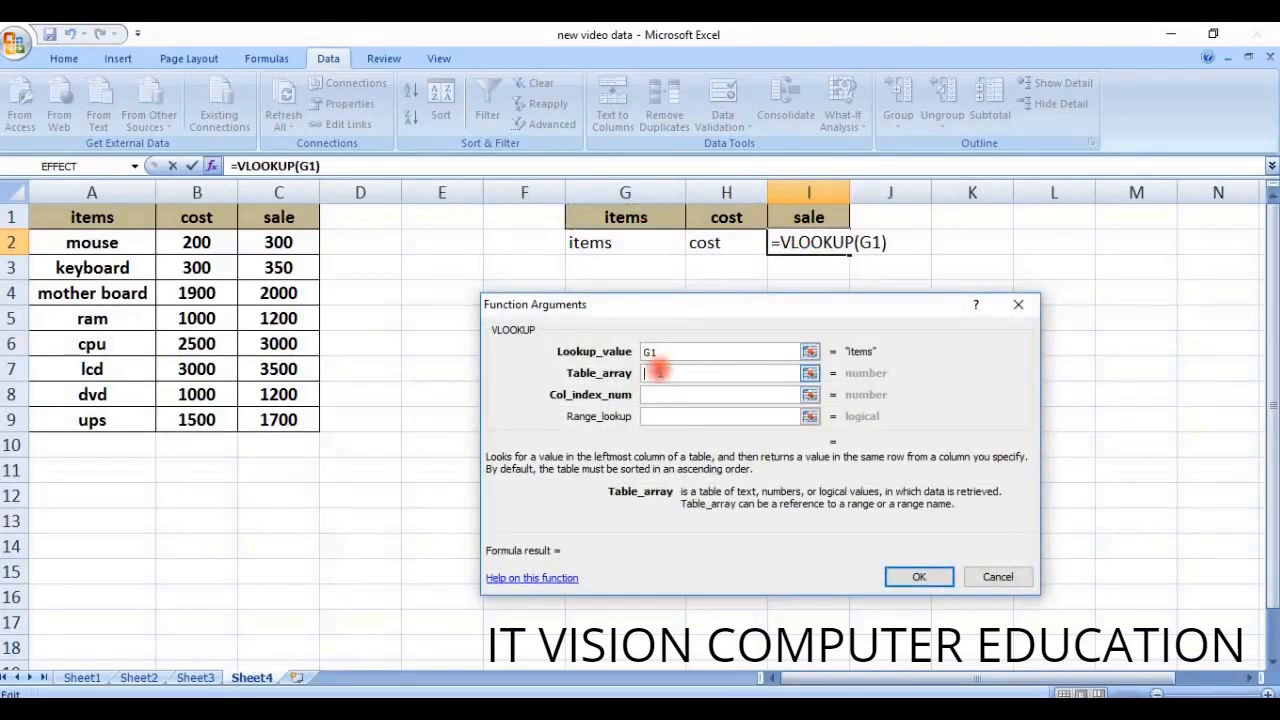
{"action": "left_click_drag", "start_coordinate": [88, 217], "coordinate": [247, 419]}
{"action": "left_click", "coordinate": [641, 394]}
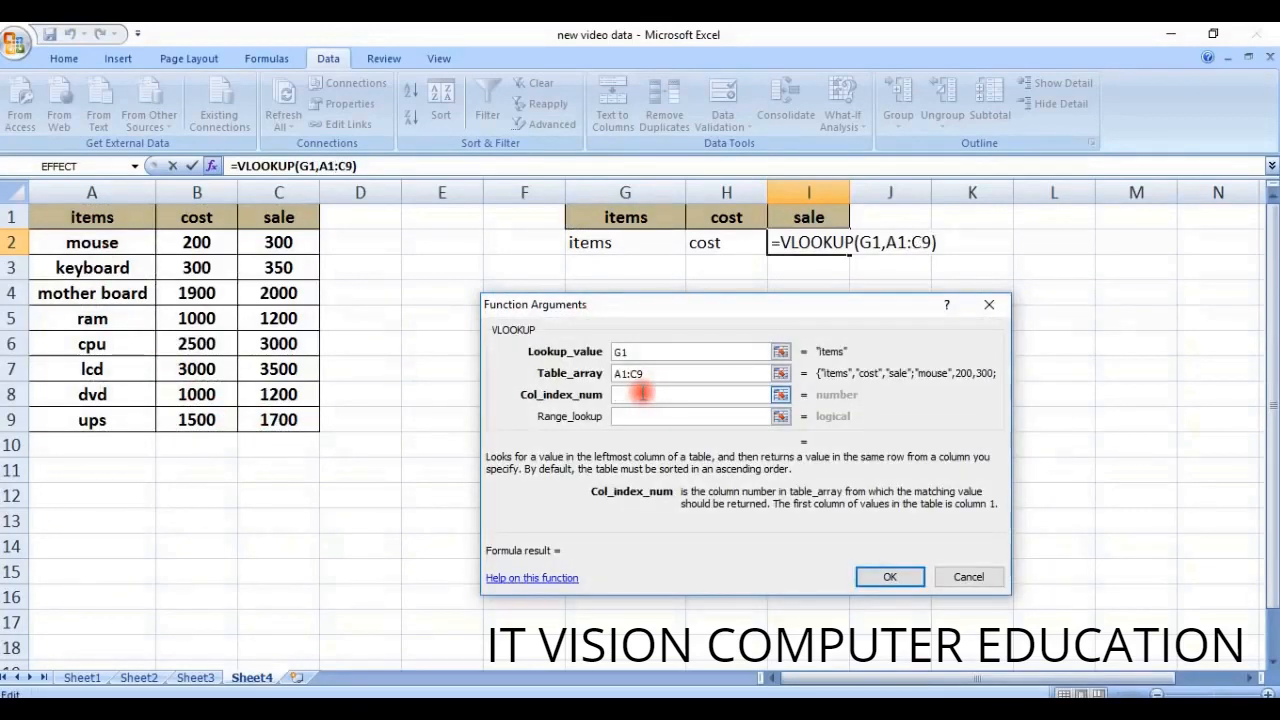
{"action": "type", "text": "3"}
{"action": "left_click", "coordinate": [634, 416]}
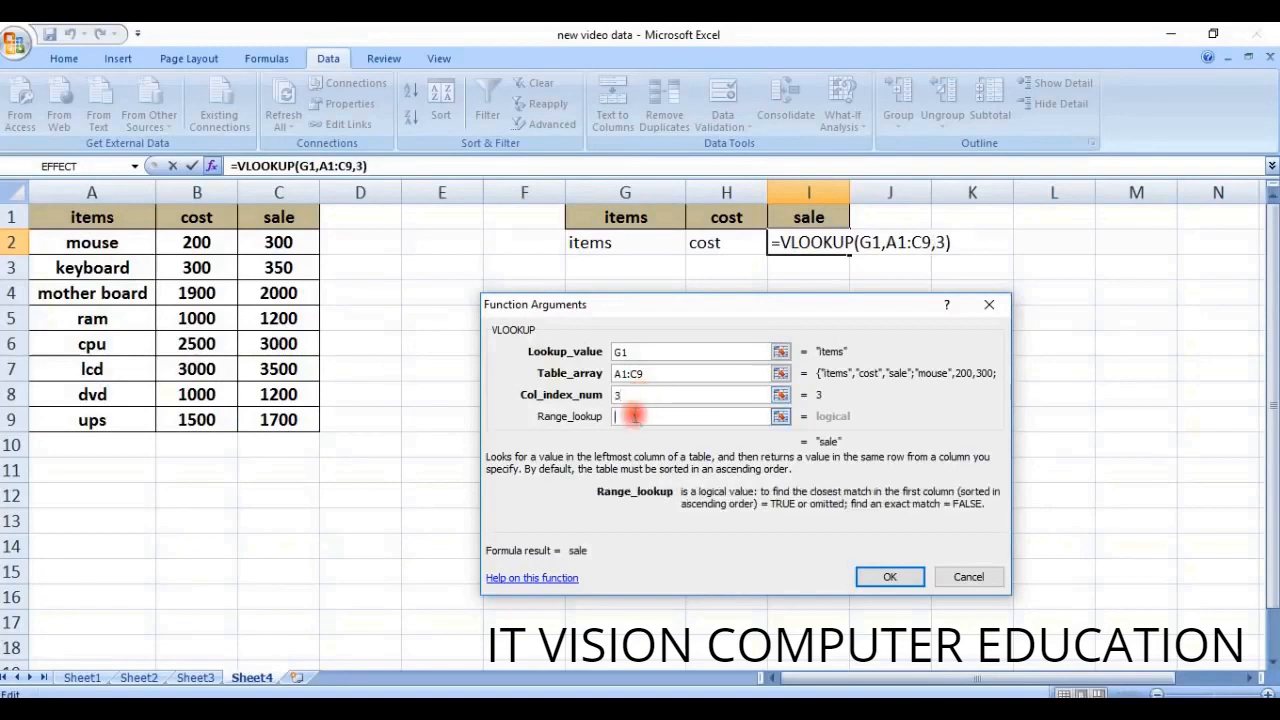
{"action": "type", "text": "0"}
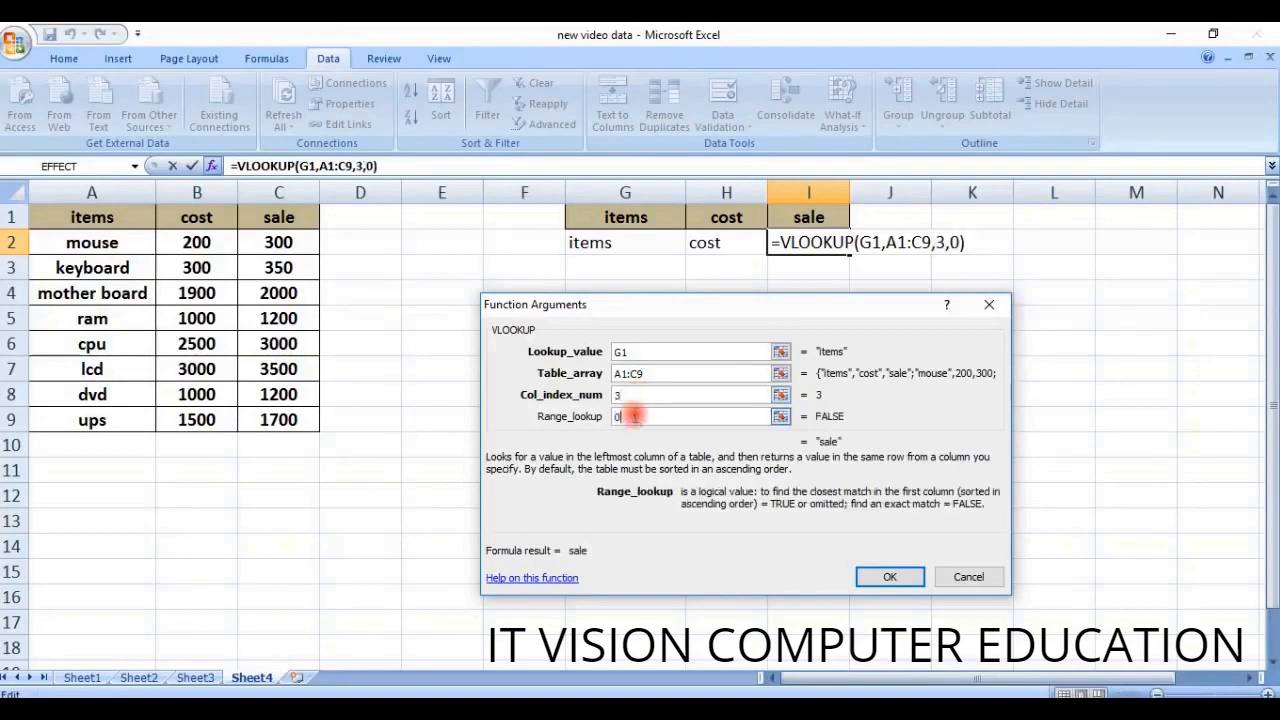
{"action": "left_click", "coordinate": [872, 579]}
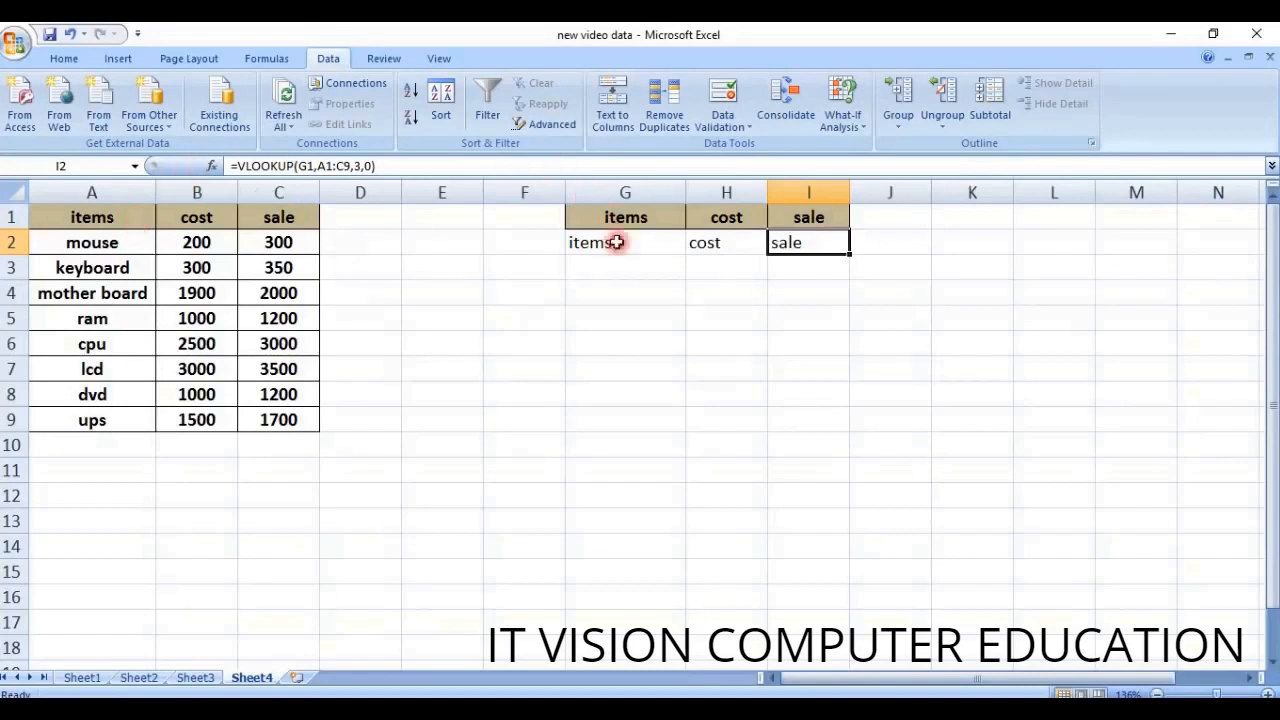
Enter mouse as the lookup item in G1 to test the VLOOKUP formulas in row 2.
{"action": "left_click", "coordinate": [637, 218]}
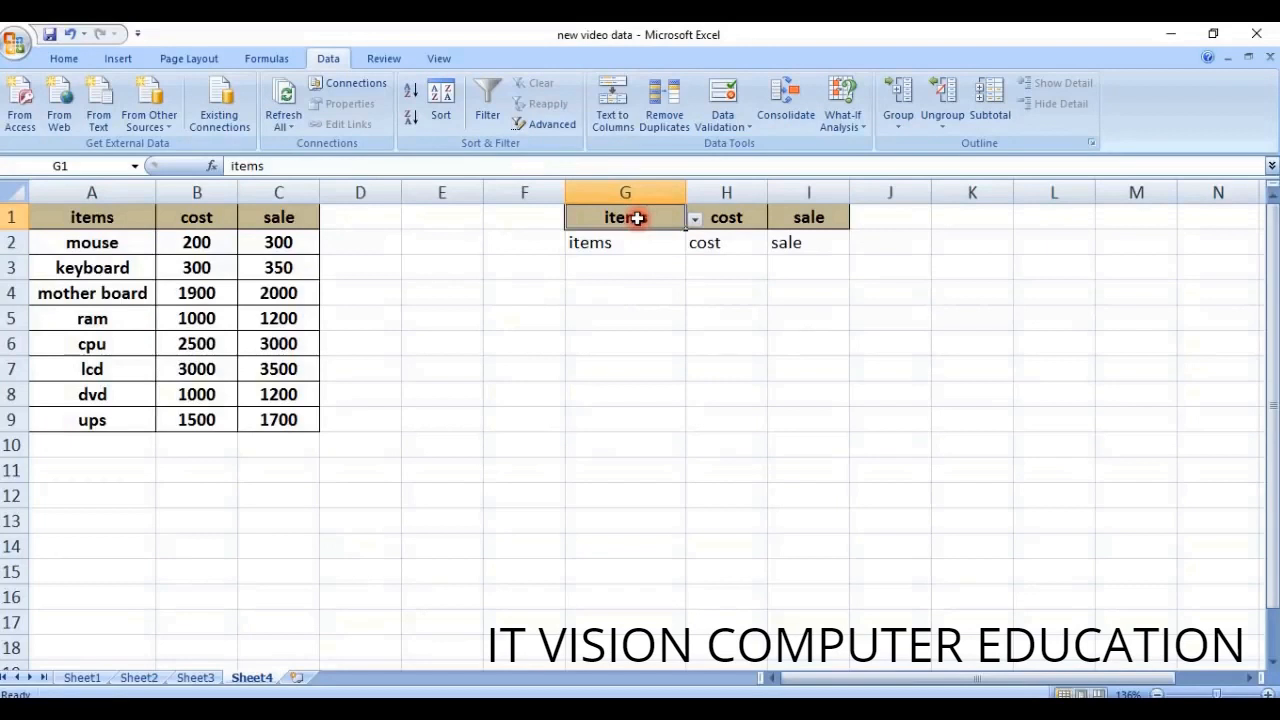
{"action": "type", "text": "mouse"}
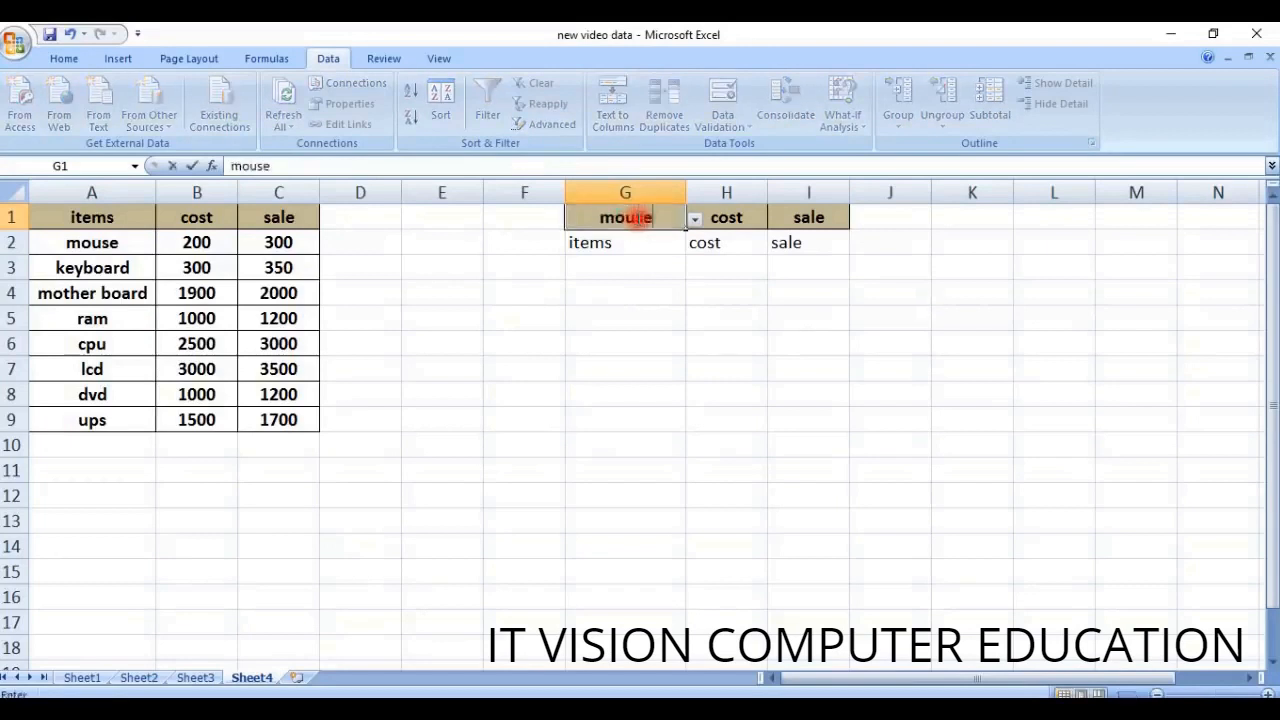
{"action": "key", "text": "Return"}
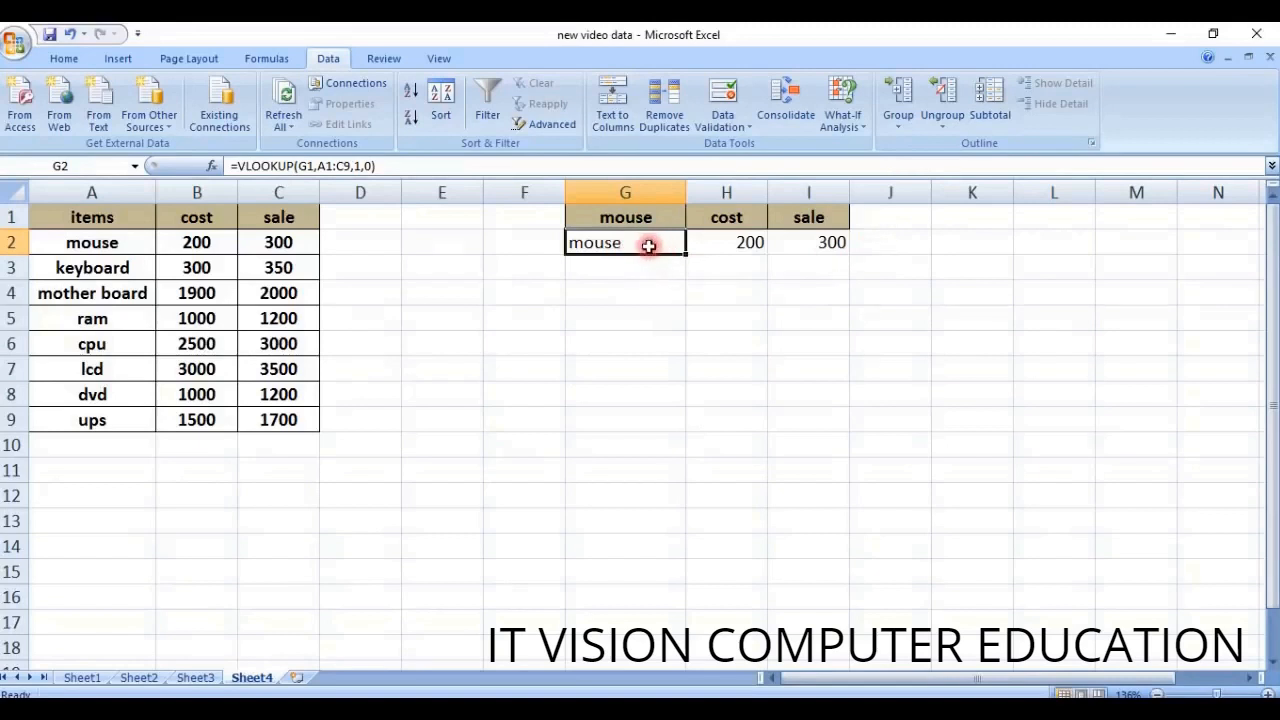
Clear the formula in G2 and enter ram as the lookup item in G1.
{"action": "type", "text": "r"}
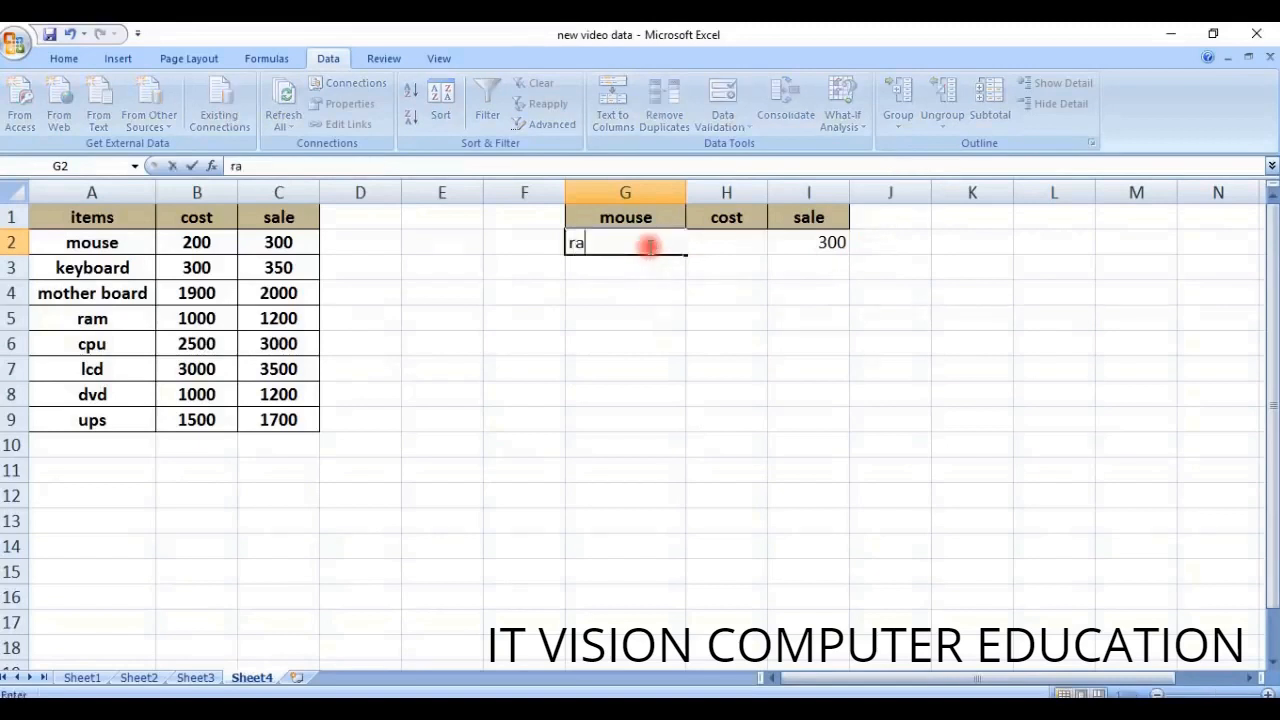
{"action": "key", "text": "BackSpace"}
{"action": "left_click", "coordinate": [625, 344]}
{"action": "left_click", "coordinate": [641, 218]}
{"action": "type", "text": "ram"}
{"action": "key", "text": "Return"}
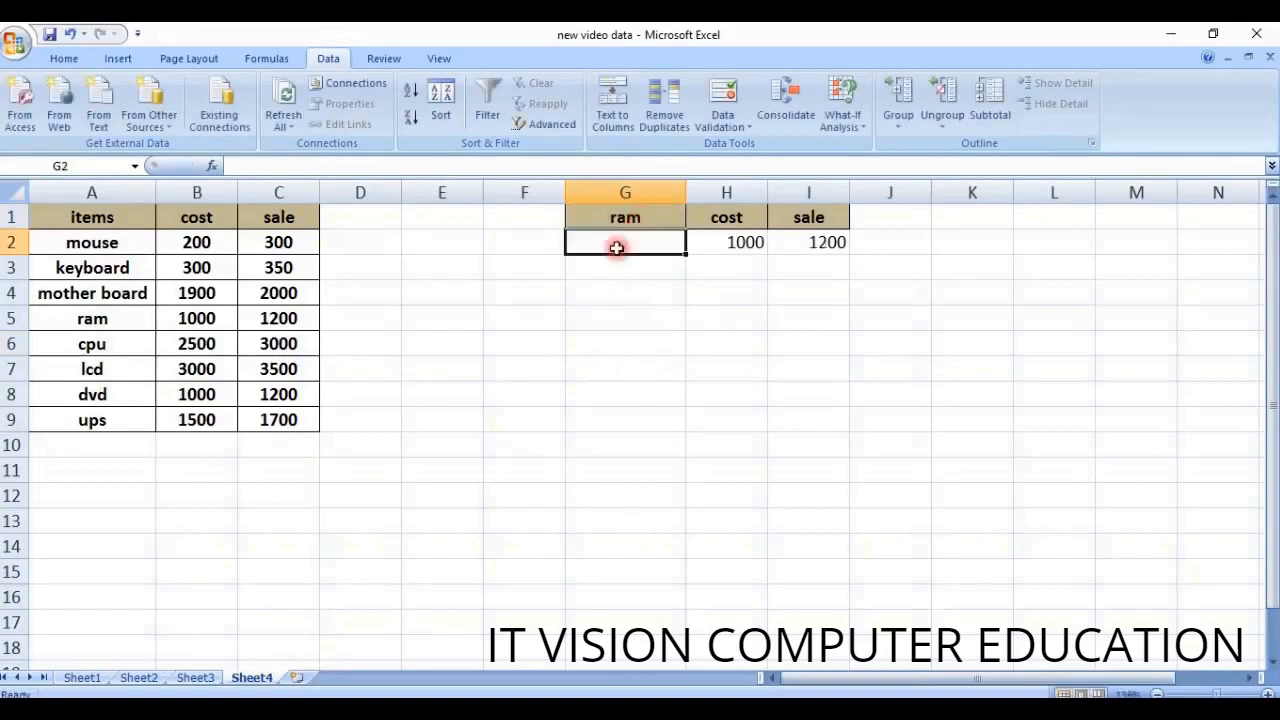
Enter ram as plain text in G2, and change the lookup item in G1 to dvd.
{"action": "type", "text": "ram"}
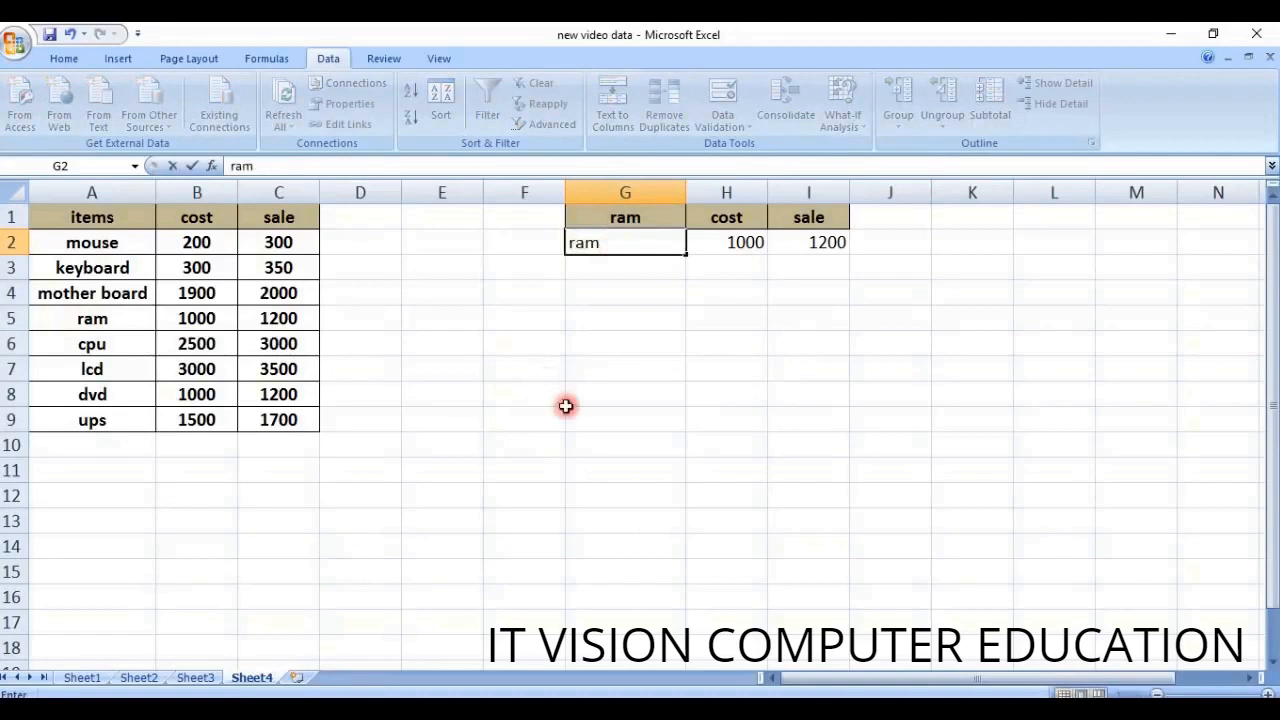
{"action": "left_click_drag", "start_coordinate": [572, 400], "coordinate": [585, 375]}
{"action": "left_click", "coordinate": [635, 216]}
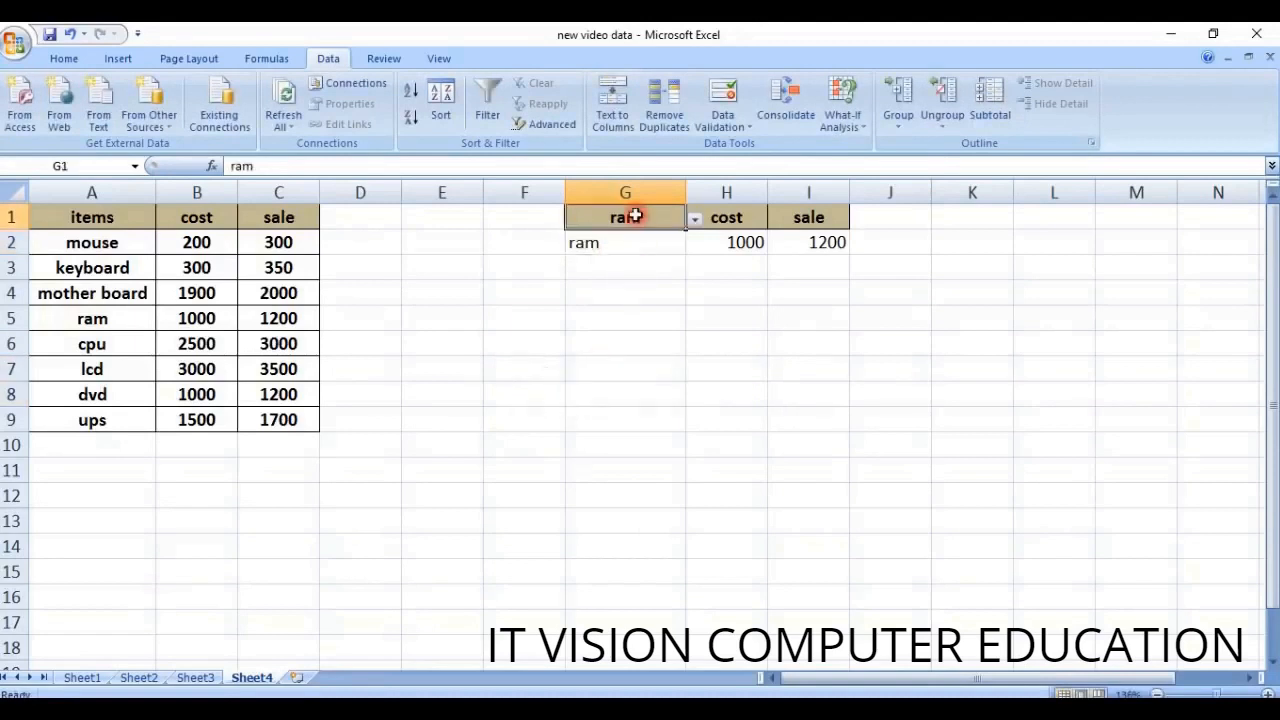
{"action": "type", "text": "dvd"}
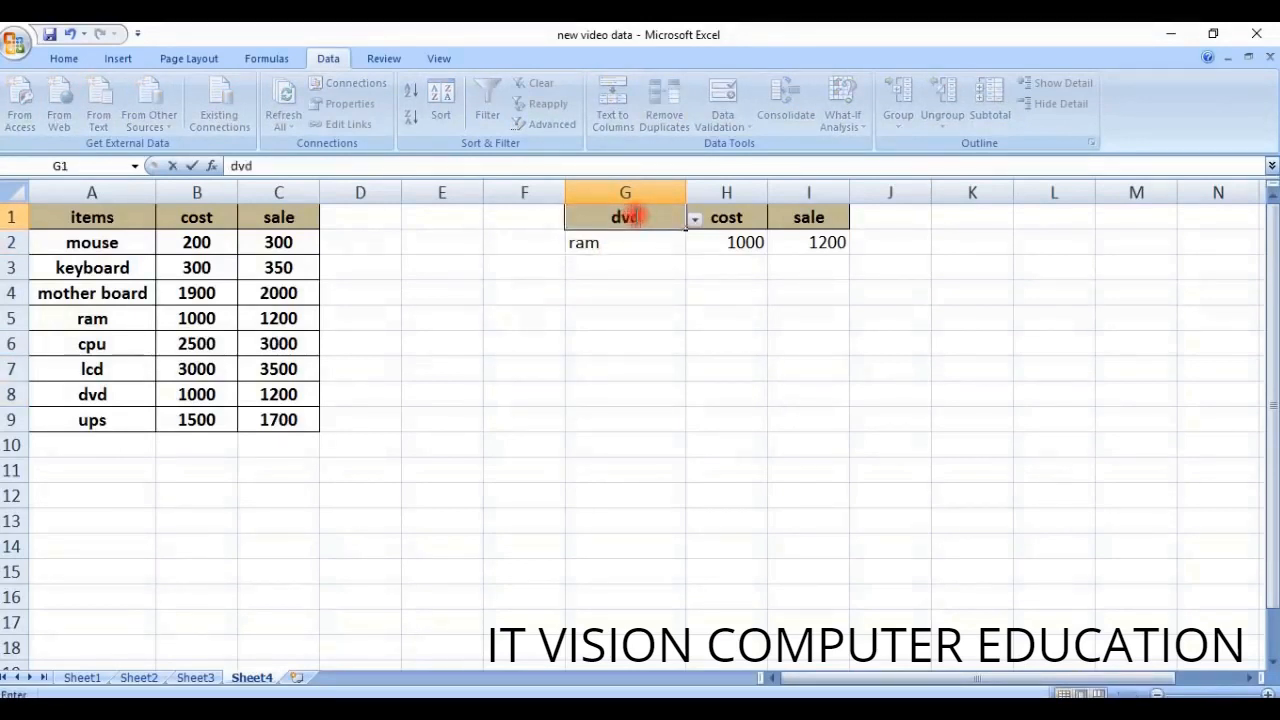
{"action": "key", "text": "Return"}
{"action": "left_click", "coordinate": [635, 216]}
{"action": "left_click", "coordinate": [658, 241]}
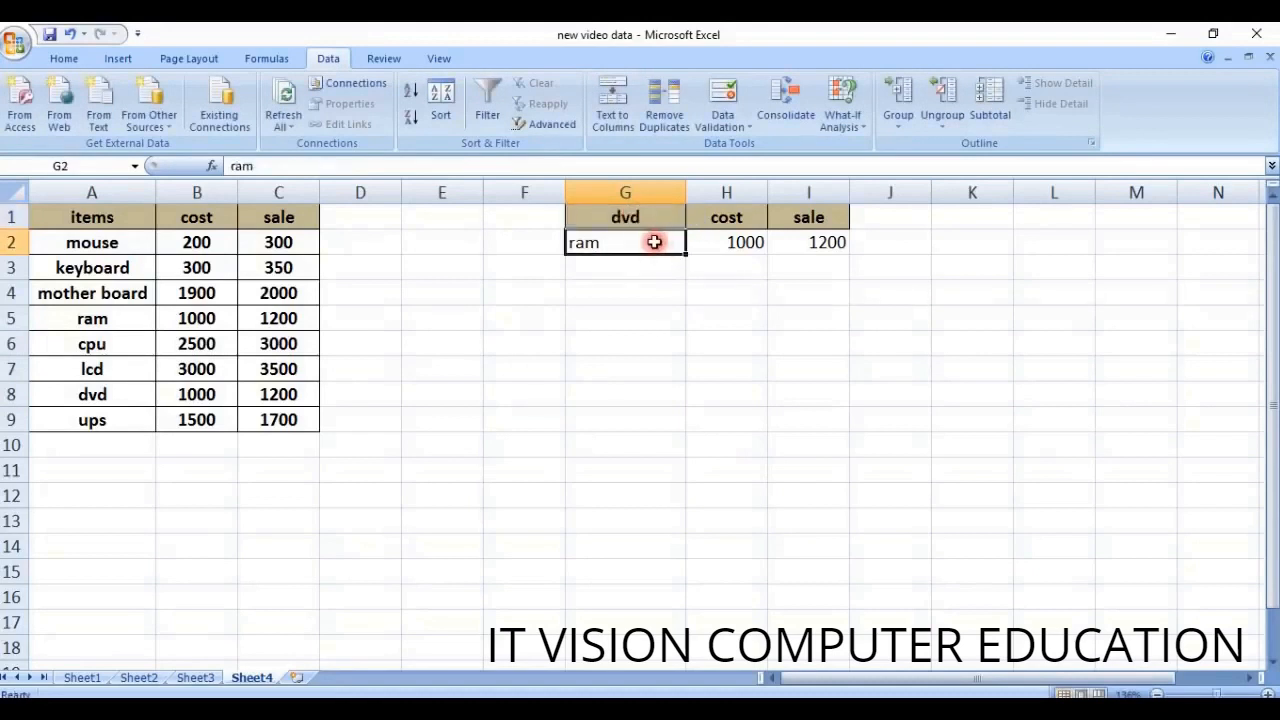
Undo the last entries in G1 and G2 to bring back G2's VLOOKUP formula.
{"action": "key", "text": "ctrl+z"}
{"action": "key", "text": "ctrl+z"}
{"action": "key", "text": "ctrl+z"}
{"action": "left_click", "coordinate": [654, 242]}
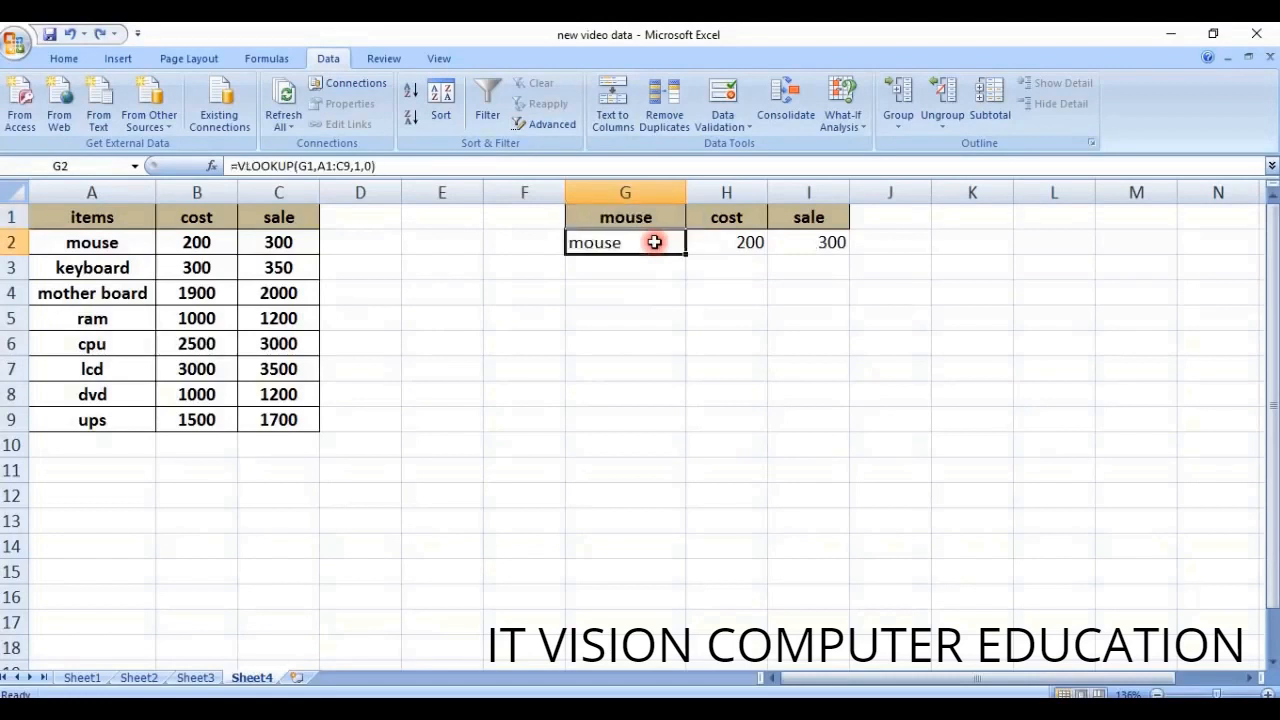
Enter dvd as the lookup item in G1 while leaving the formulas in row 2 alone.
{"action": "left_click", "coordinate": [660, 220]}
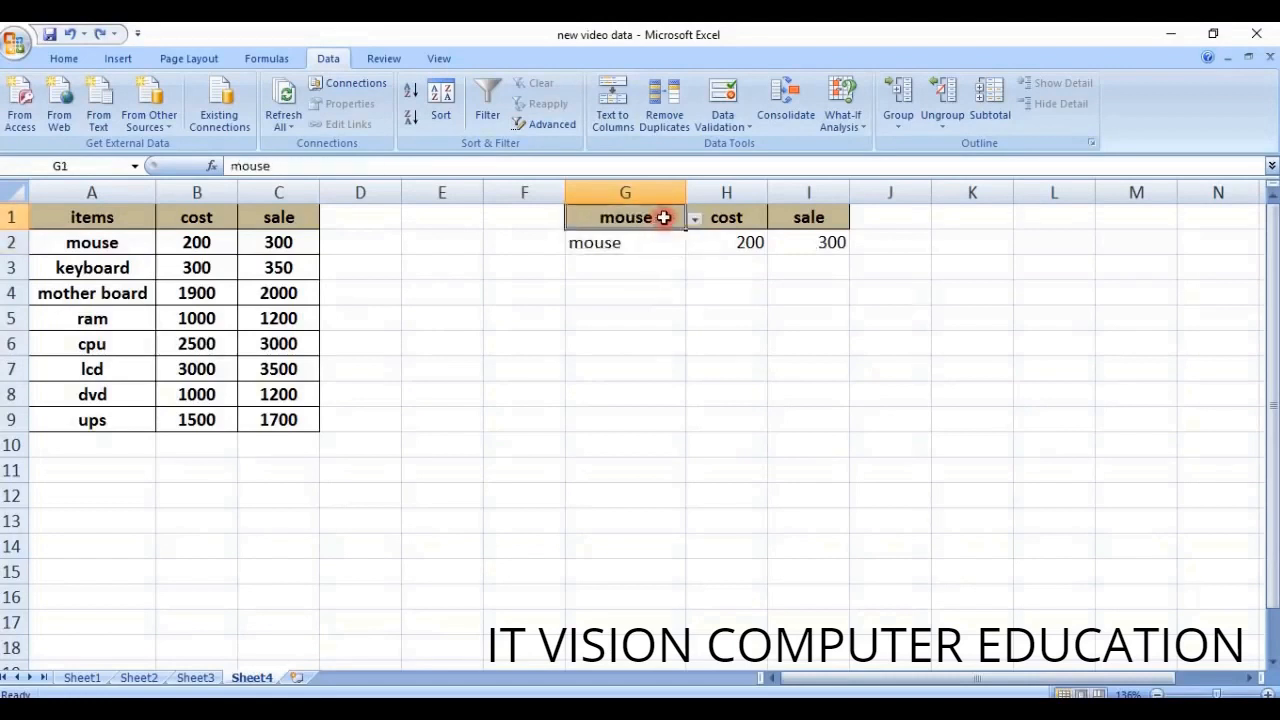
{"action": "type", "text": "dvd"}
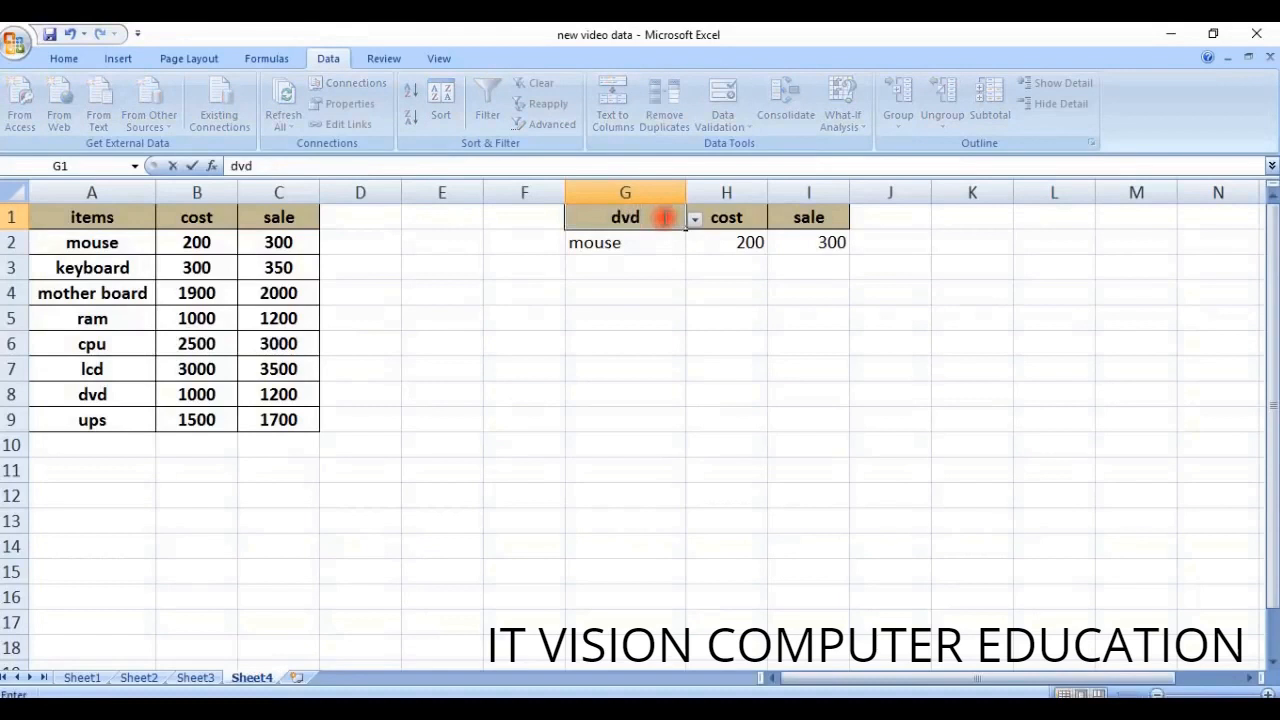
{"action": "key", "text": "Return"}
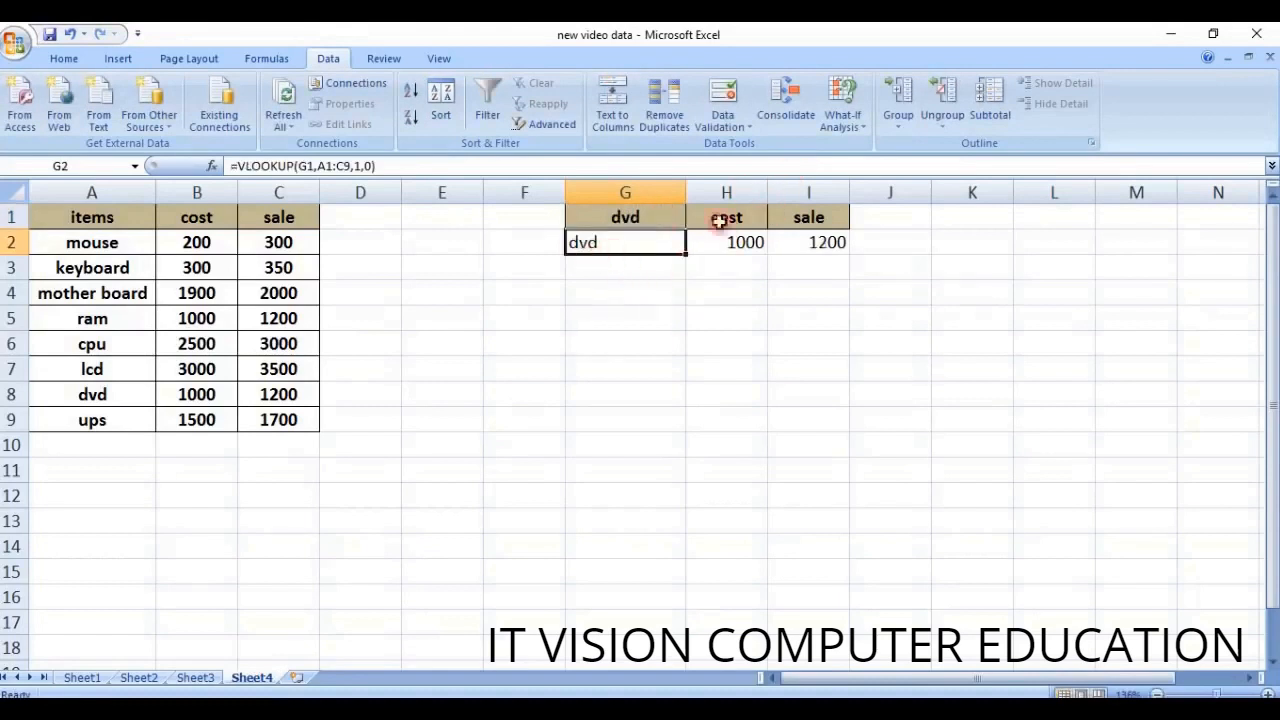
Choose mother board, keyboard and finally mouse from the drop-down list in G1 to test the lookup.
{"action": "left_click", "coordinate": [623, 217]}
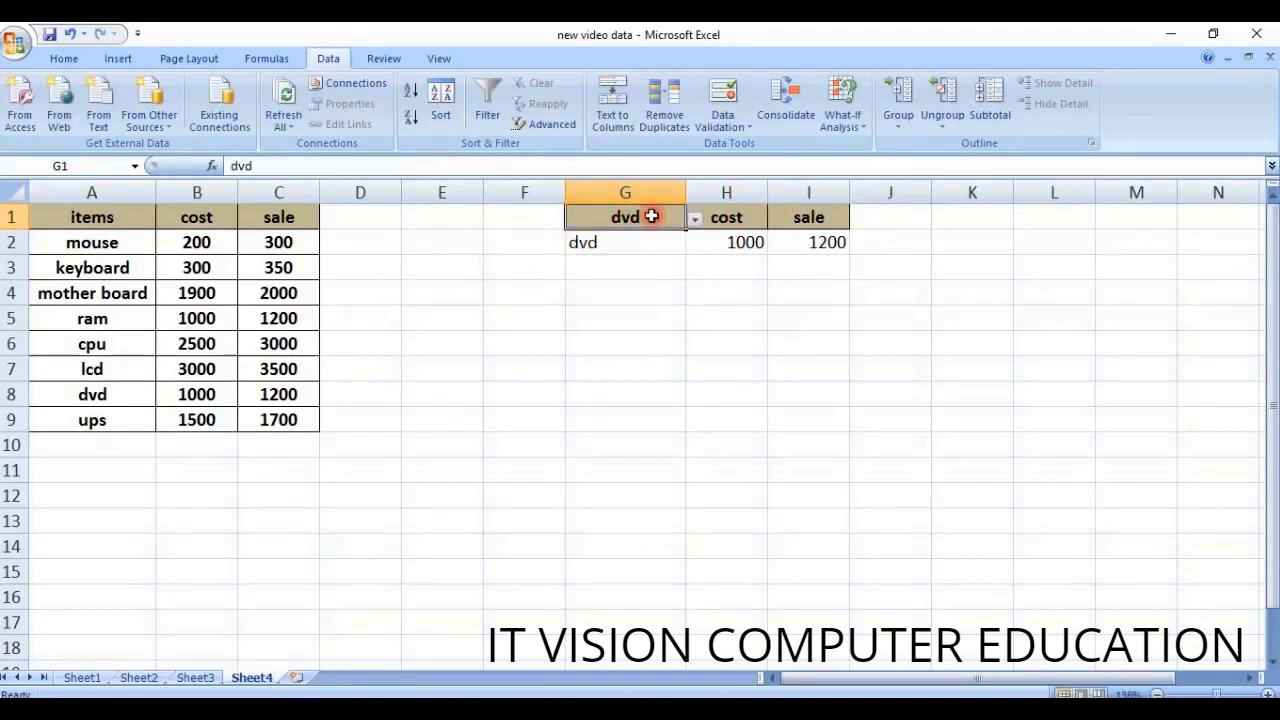
{"action": "left_click", "coordinate": [695, 219]}
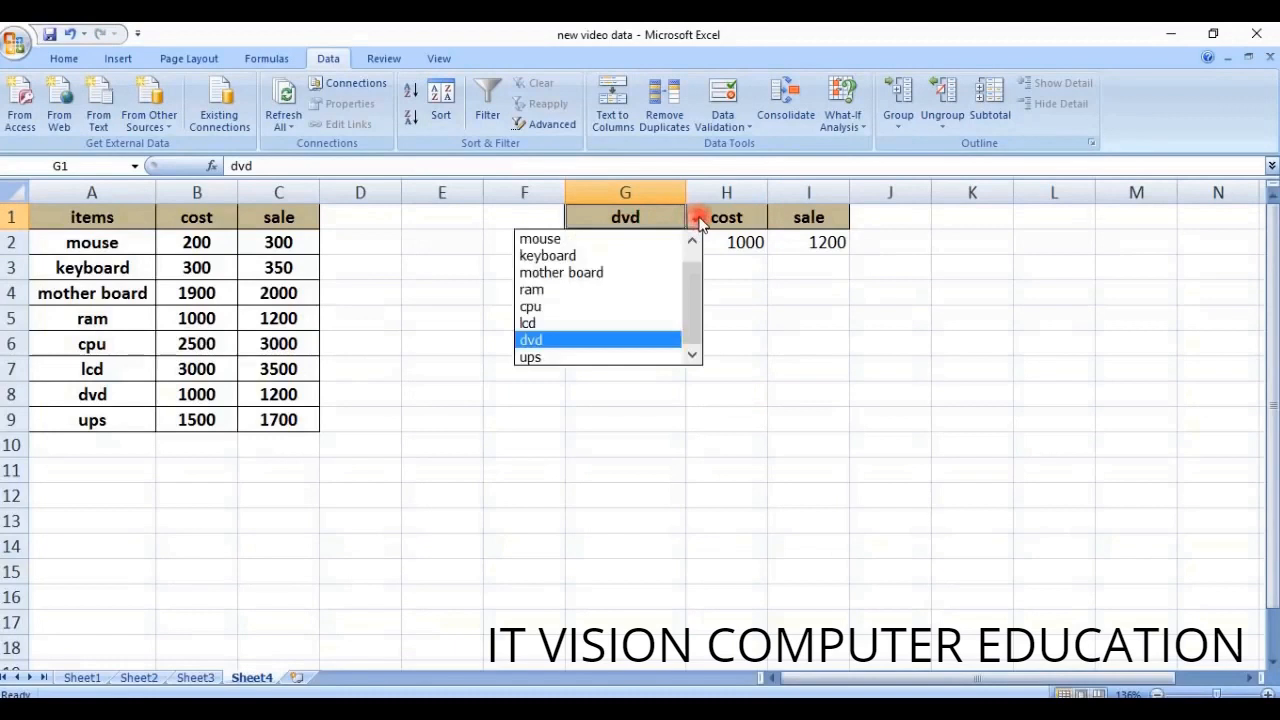
{"action": "left_click", "coordinate": [597, 274]}
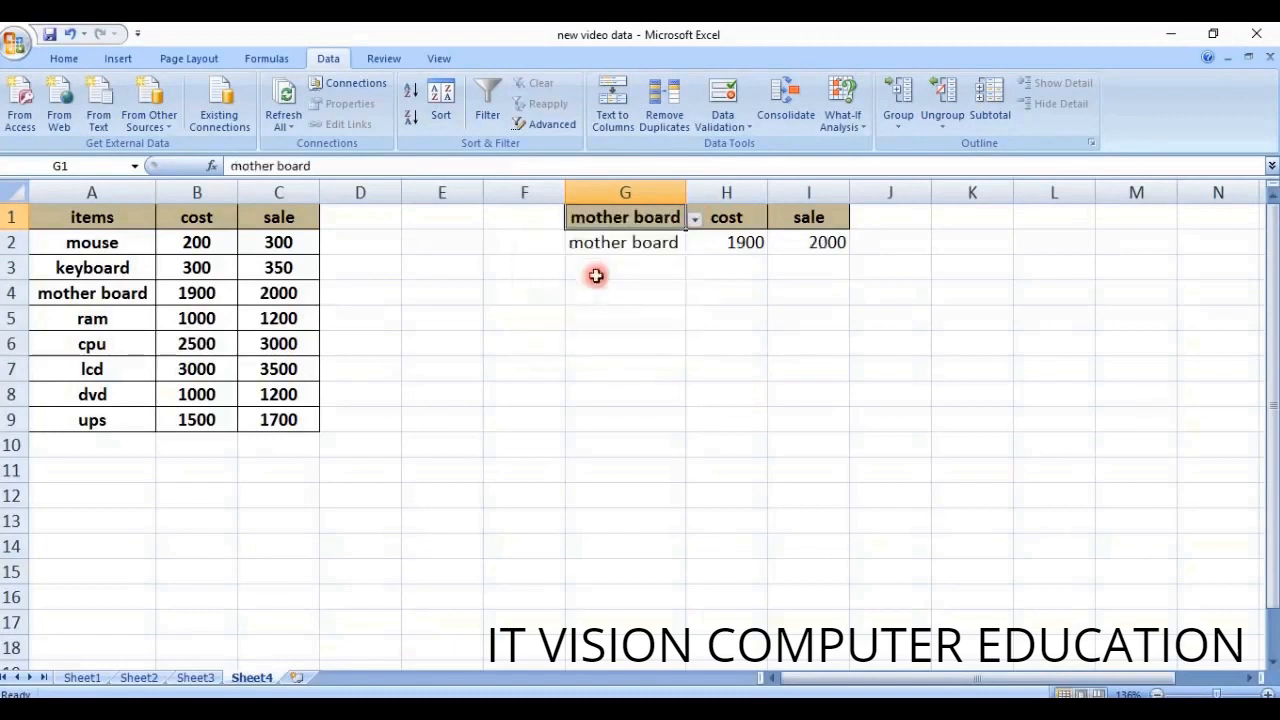
{"action": "left_click", "coordinate": [699, 217]}
{"action": "left_click", "coordinate": [630, 252]}
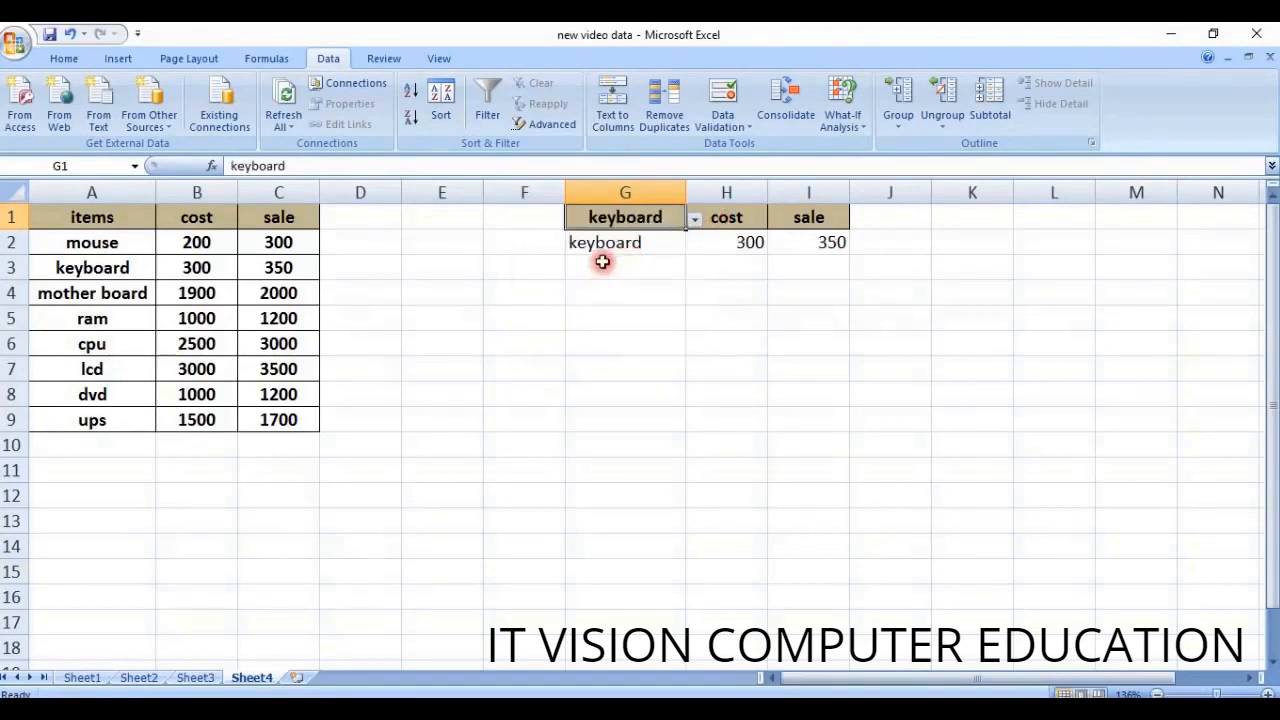
{"action": "left_click", "coordinate": [694, 218]}
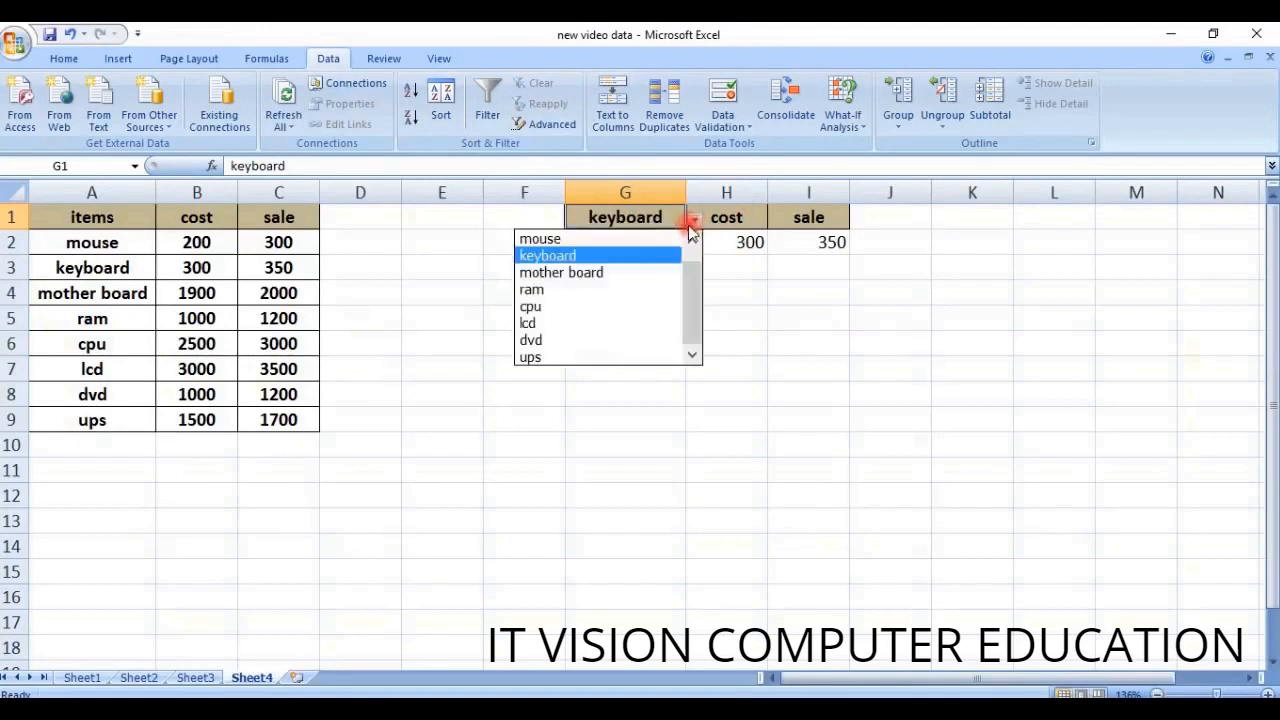
{"action": "left_click", "coordinate": [617, 242]}
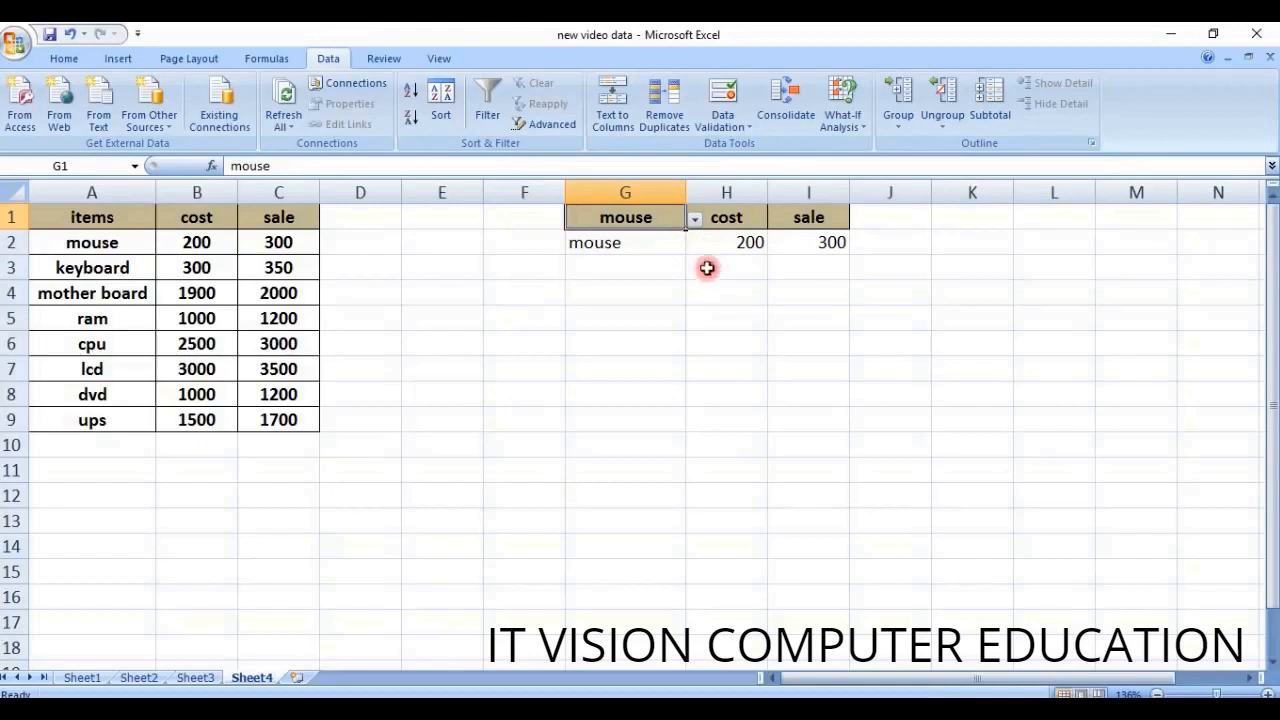
{"action": "left_click", "coordinate": [628, 399]}
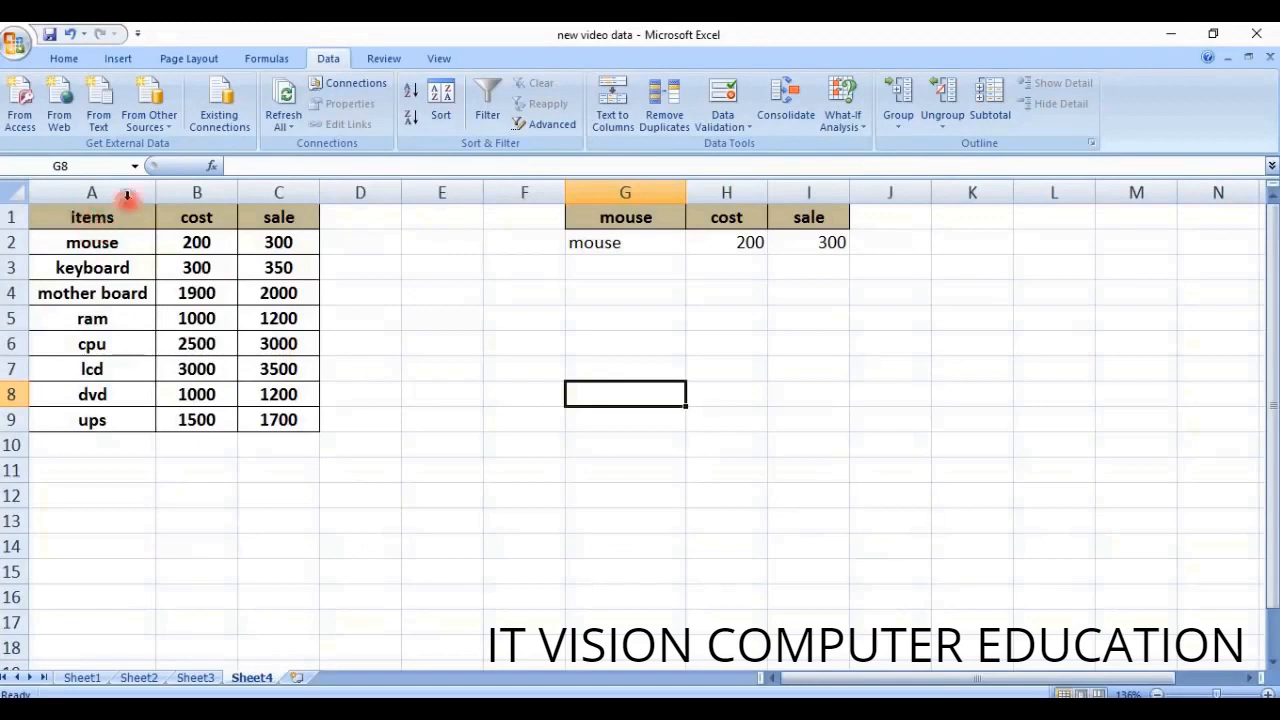
Copy the whole items table in A1:C9, including its header row.
{"action": "left_click_drag", "start_coordinate": [57, 214], "coordinate": [277, 418]}
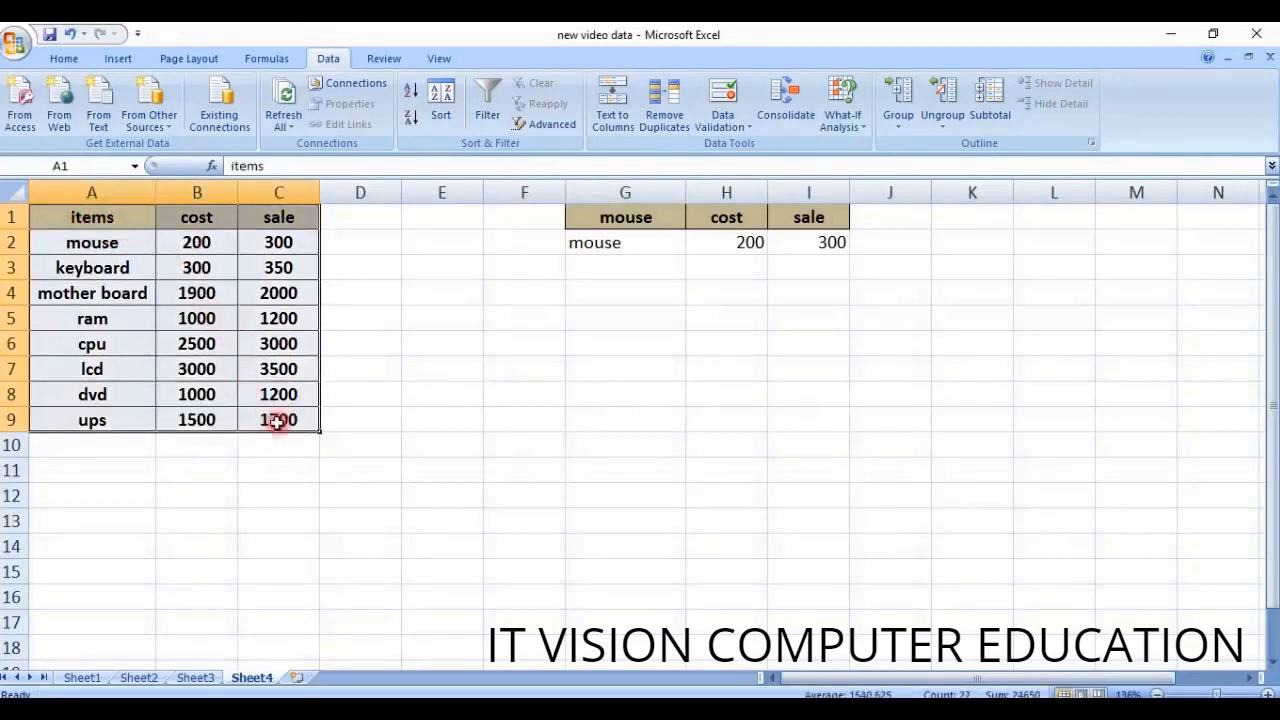
{"action": "right_click", "coordinate": [233, 266]}
{"action": "left_click", "coordinate": [254, 297]}
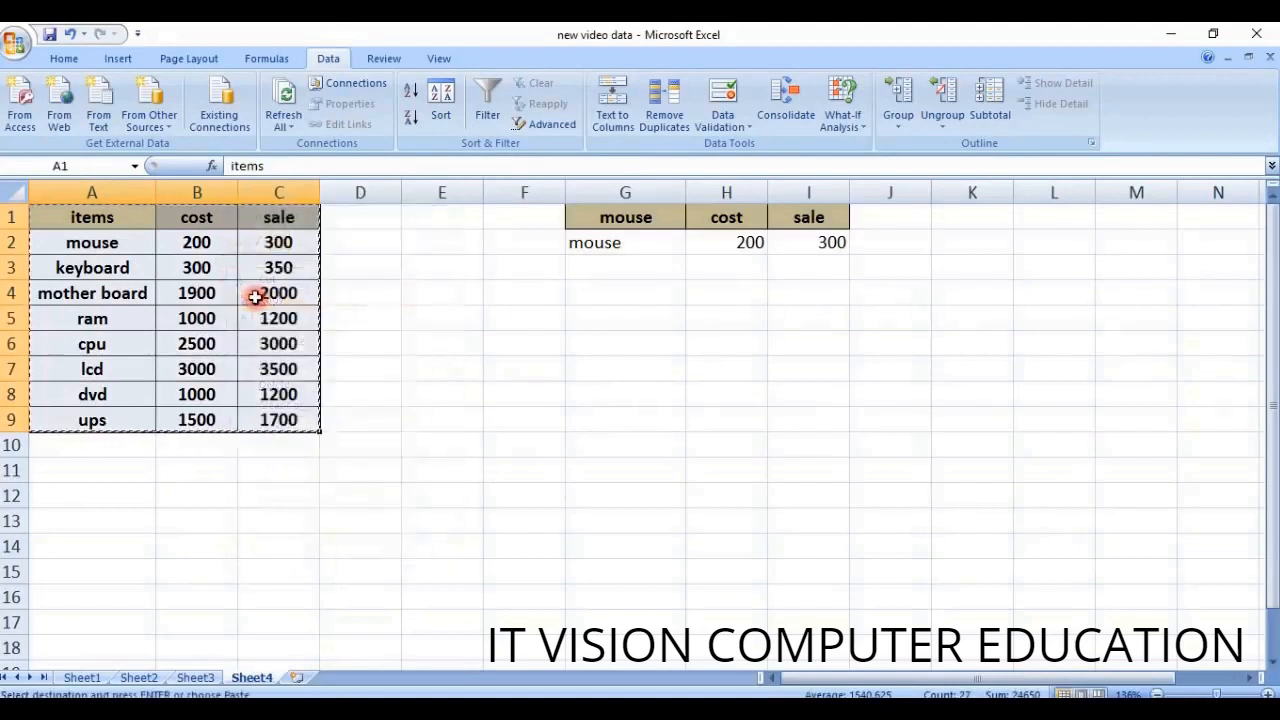
Paste the copied items table at A13 using Paste Special with the Transpose option.
{"action": "scroll", "coordinate": [370, 325], "scroll_direction": "down", "scroll_amount": 1}
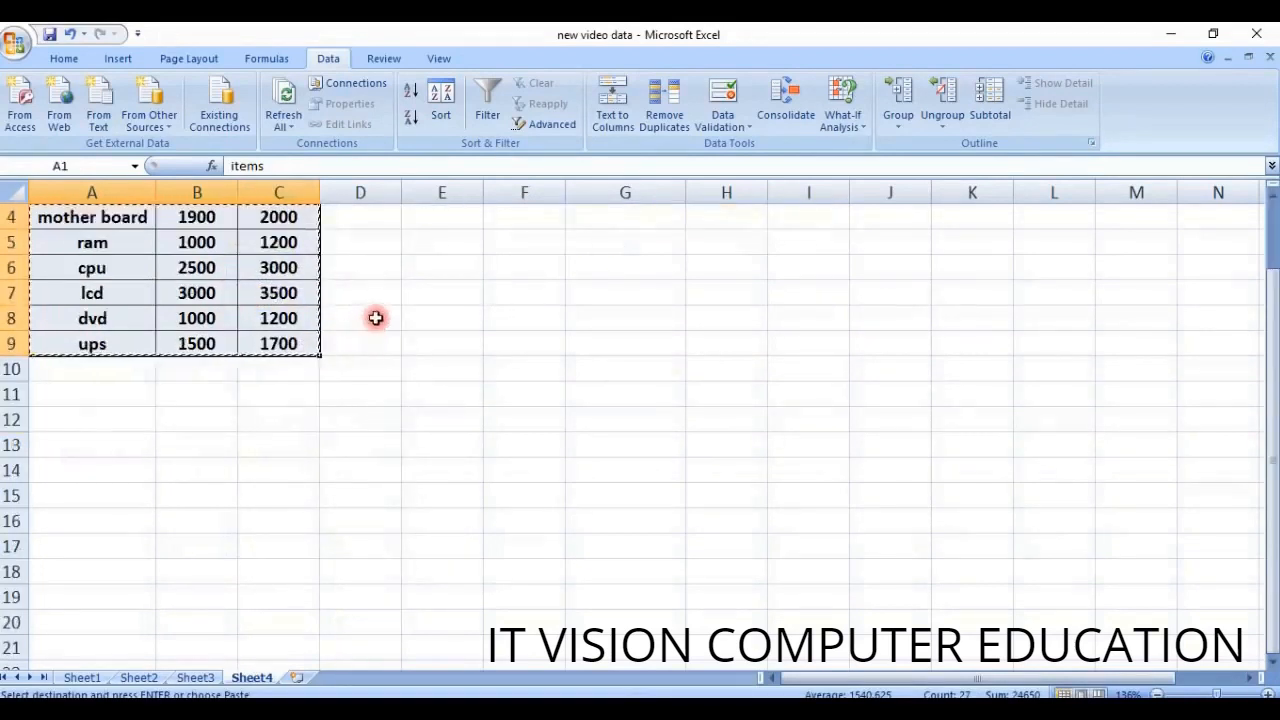
{"action": "scroll", "coordinate": [370, 325], "scroll_direction": "down", "scroll_amount": 2}
{"action": "left_click", "coordinate": [87, 290]}
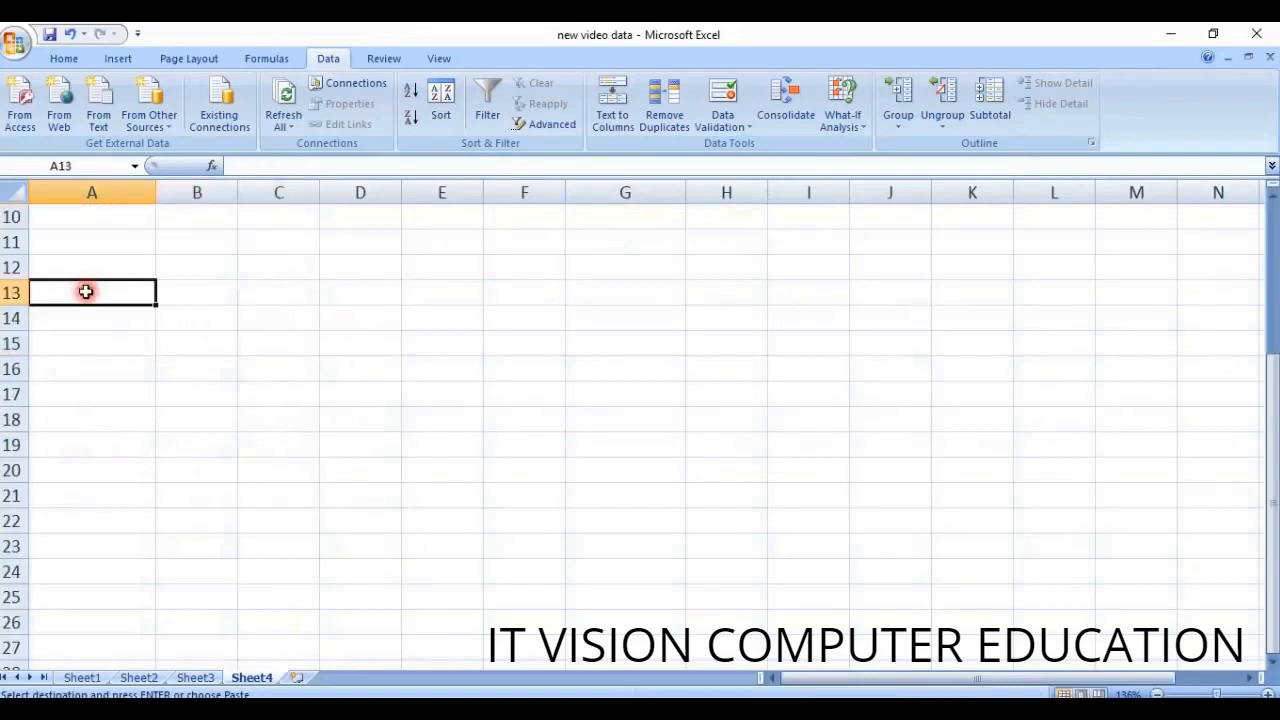
{"action": "right_click", "coordinate": [86, 291]}
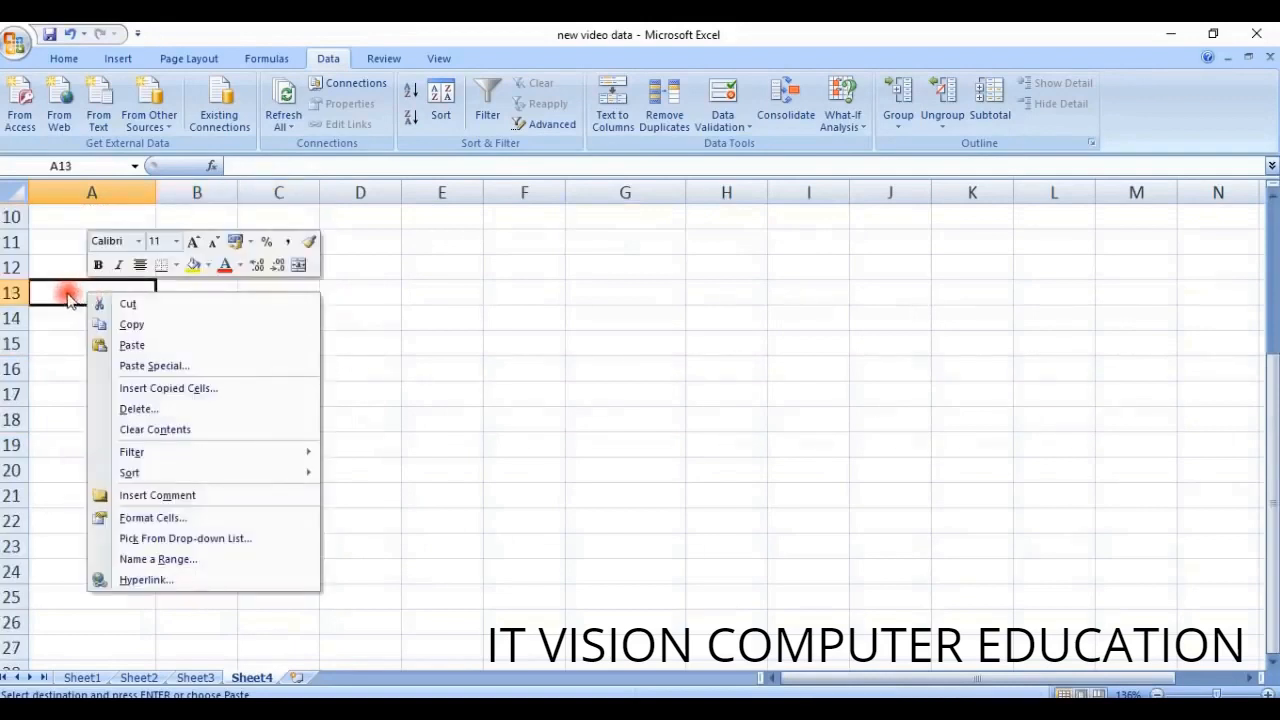
{"action": "left_click", "coordinate": [250, 367]}
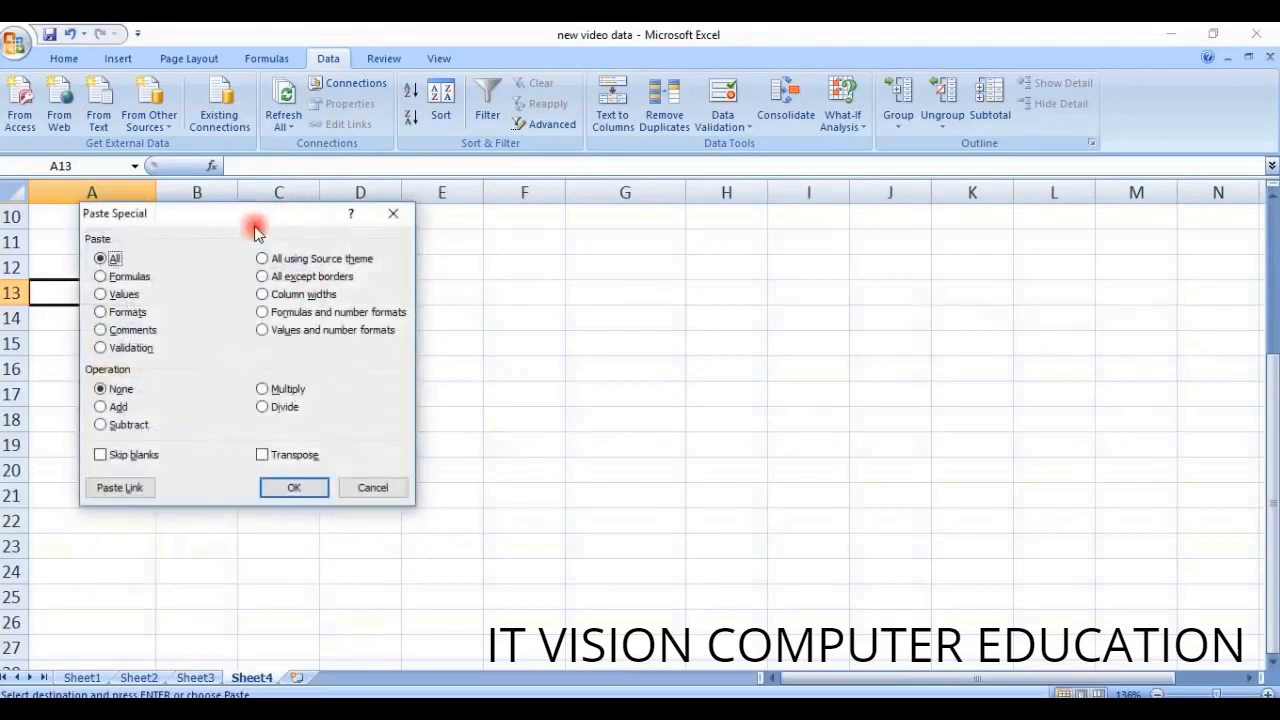
{"action": "left_click_drag", "start_coordinate": [240, 217], "coordinate": [518, 106]}
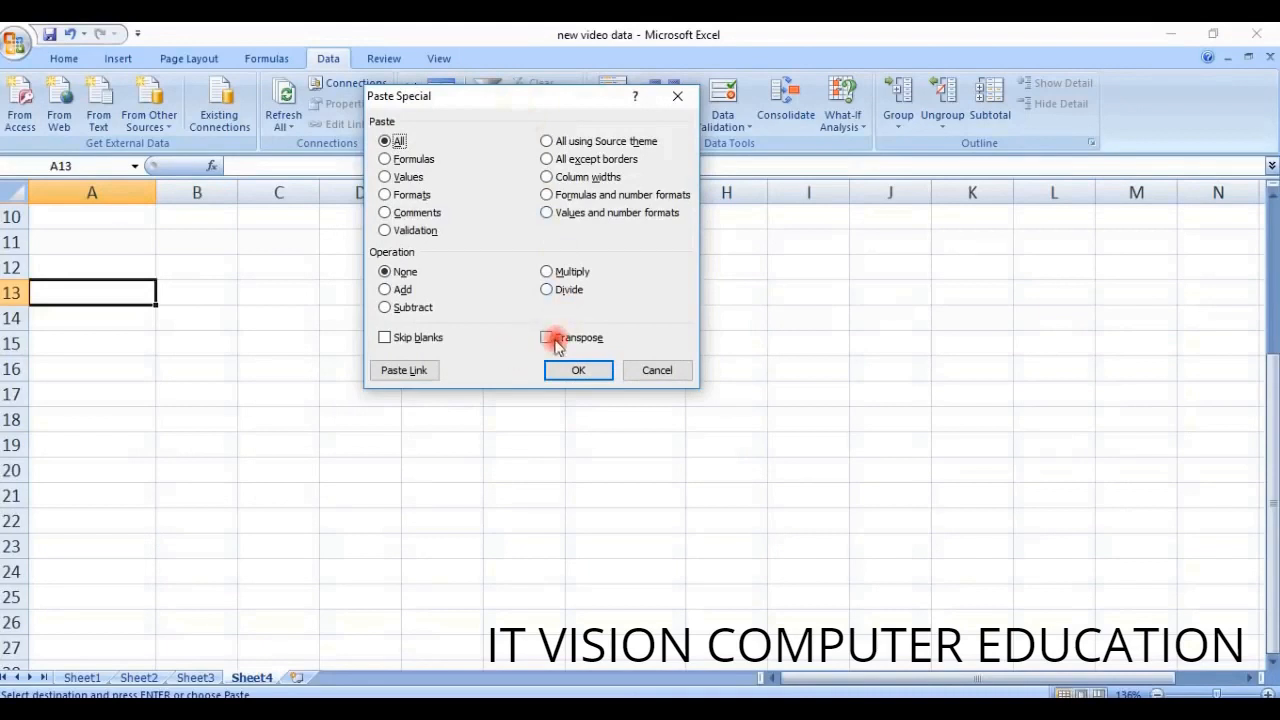
{"action": "left_click", "coordinate": [548, 338]}
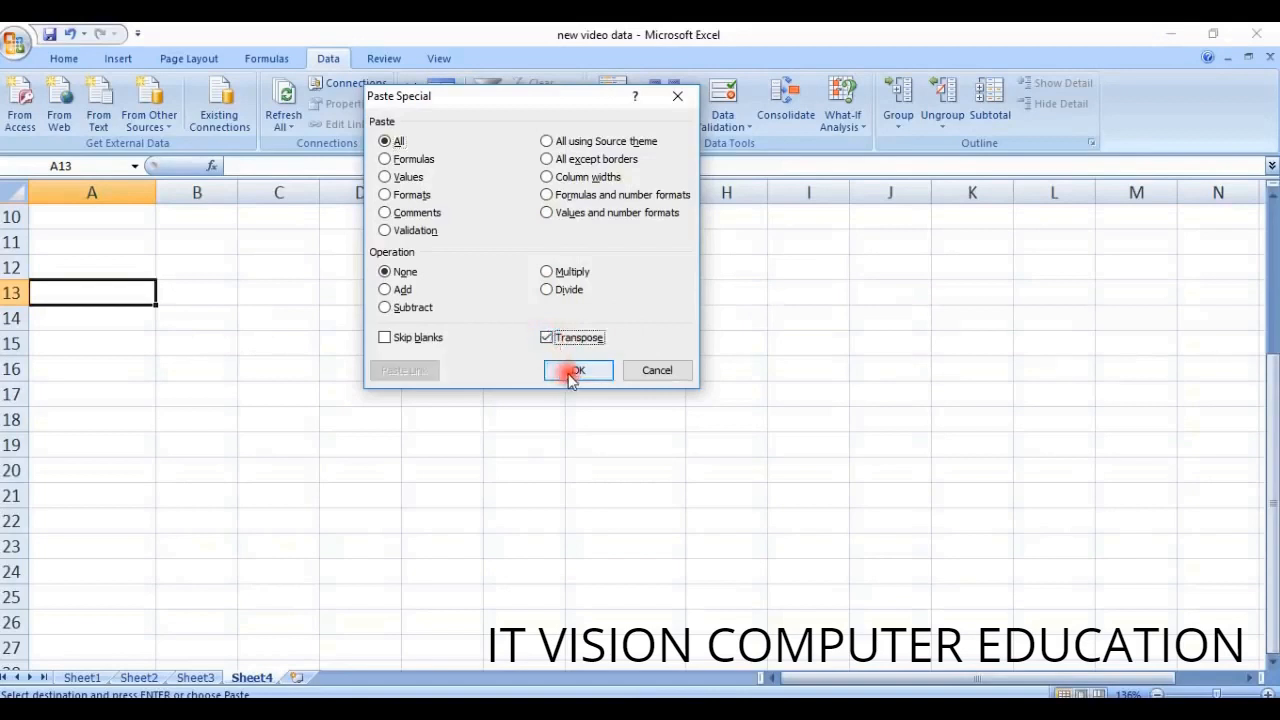
{"action": "left_click", "coordinate": [575, 370]}
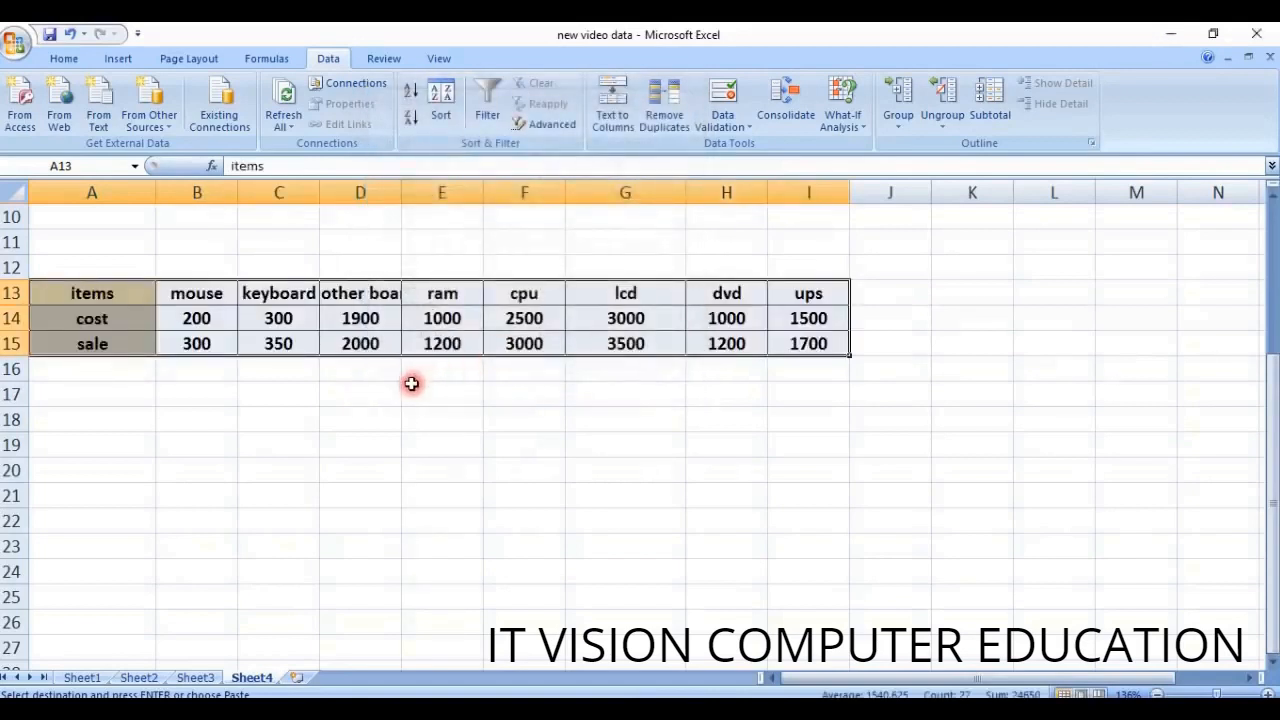
Widen column D so the mother board heading of the transposed table fits in its cell.
{"action": "scroll", "coordinate": [417, 383], "scroll_direction": "up", "scroll_amount": 3}
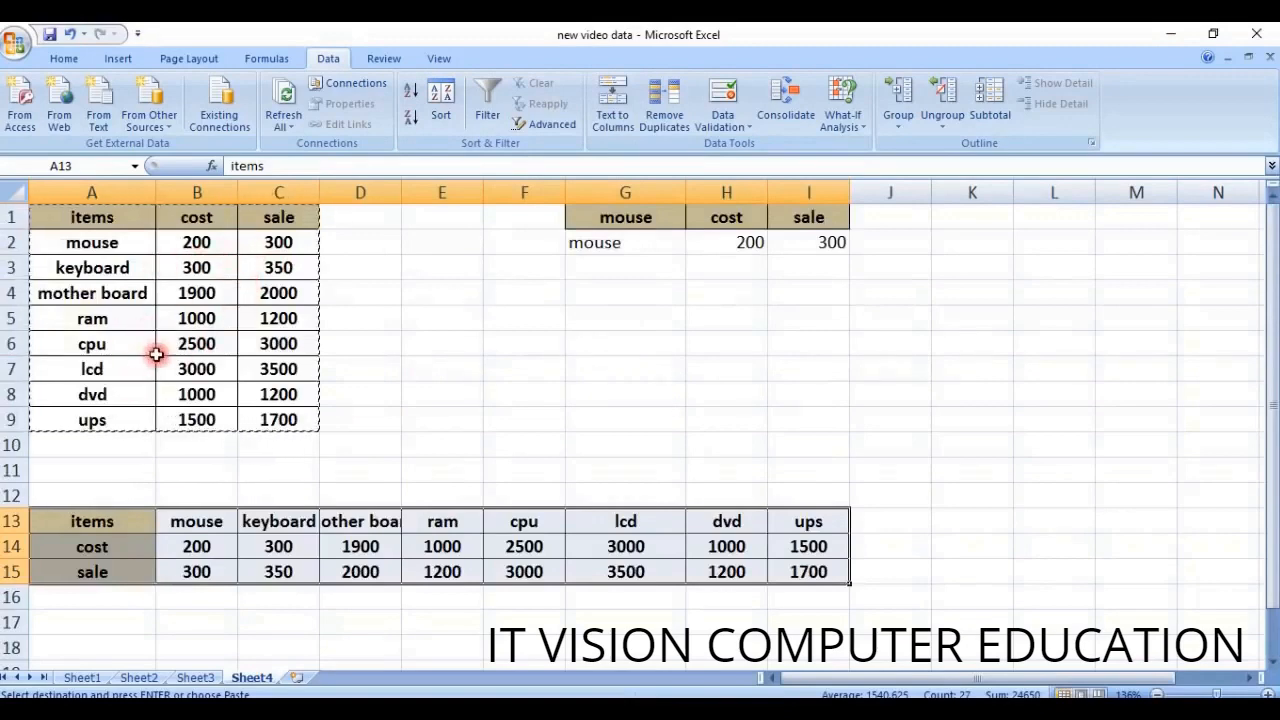
{"action": "scroll", "coordinate": [255, 370], "scroll_direction": "down", "scroll_amount": 3}
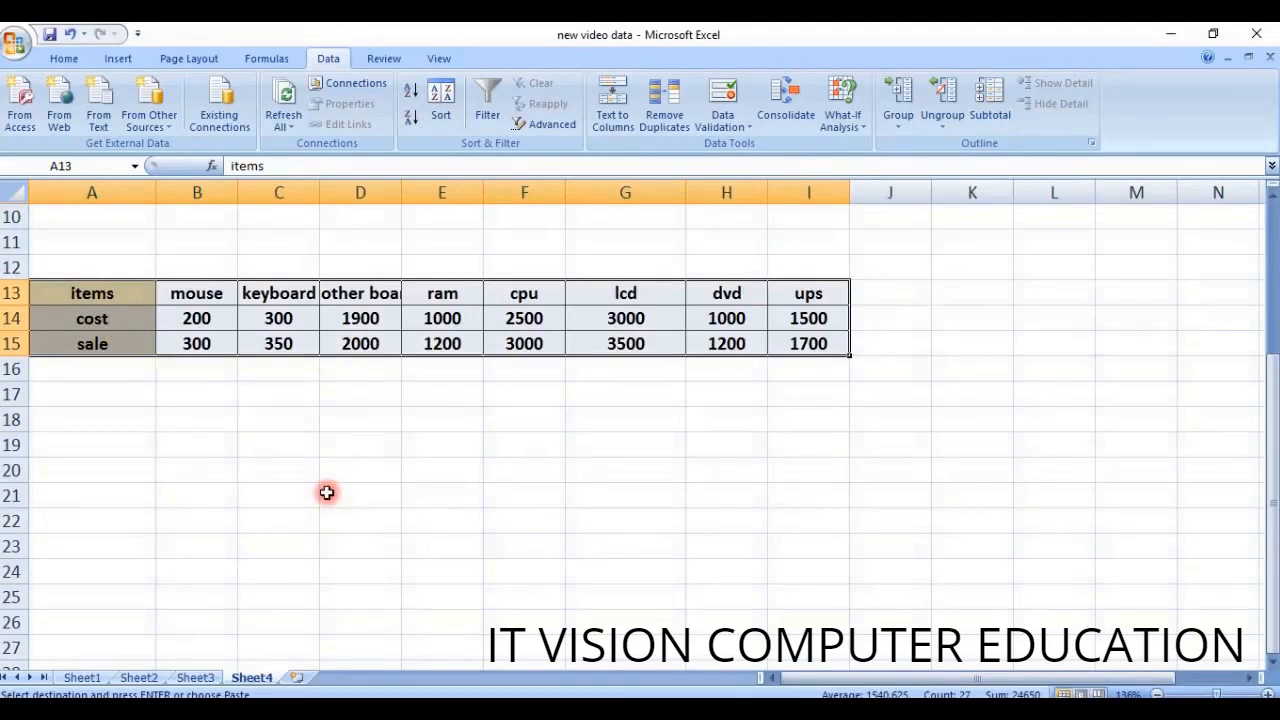
{"action": "left_click_drag", "start_coordinate": [401, 197], "coordinate": [467, 200]}
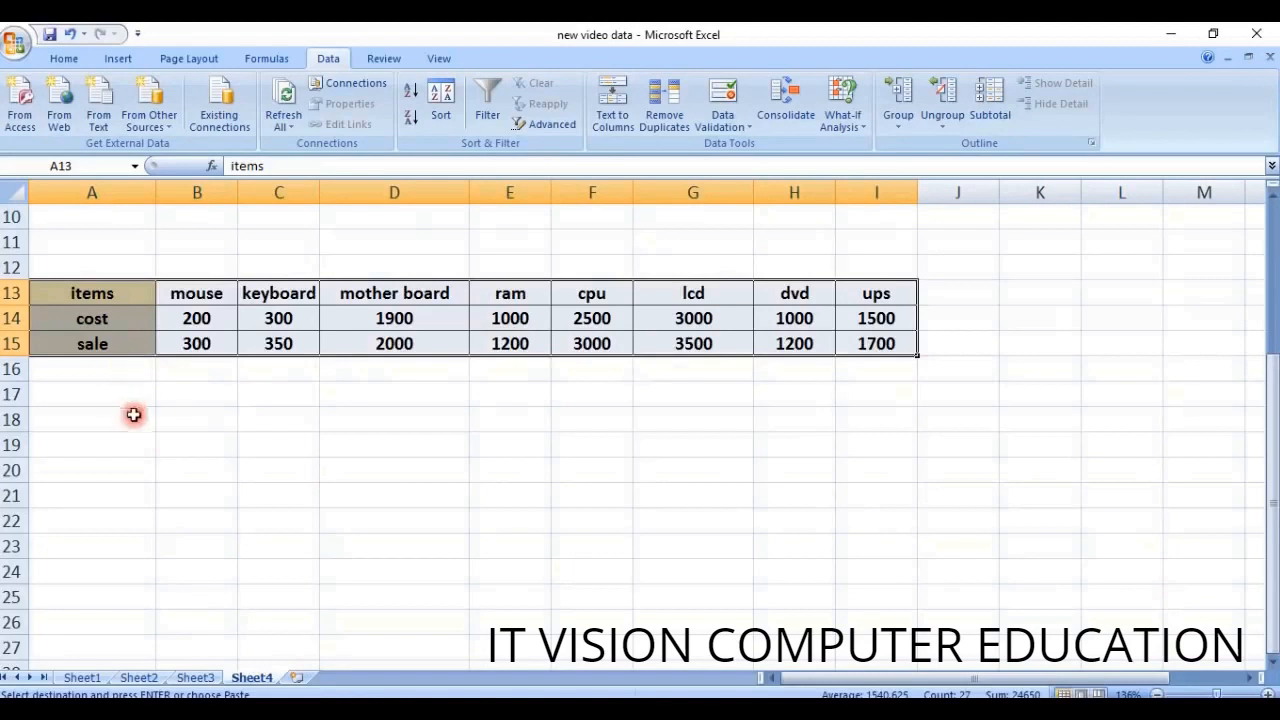
{"action": "left_click", "coordinate": [204, 396]}
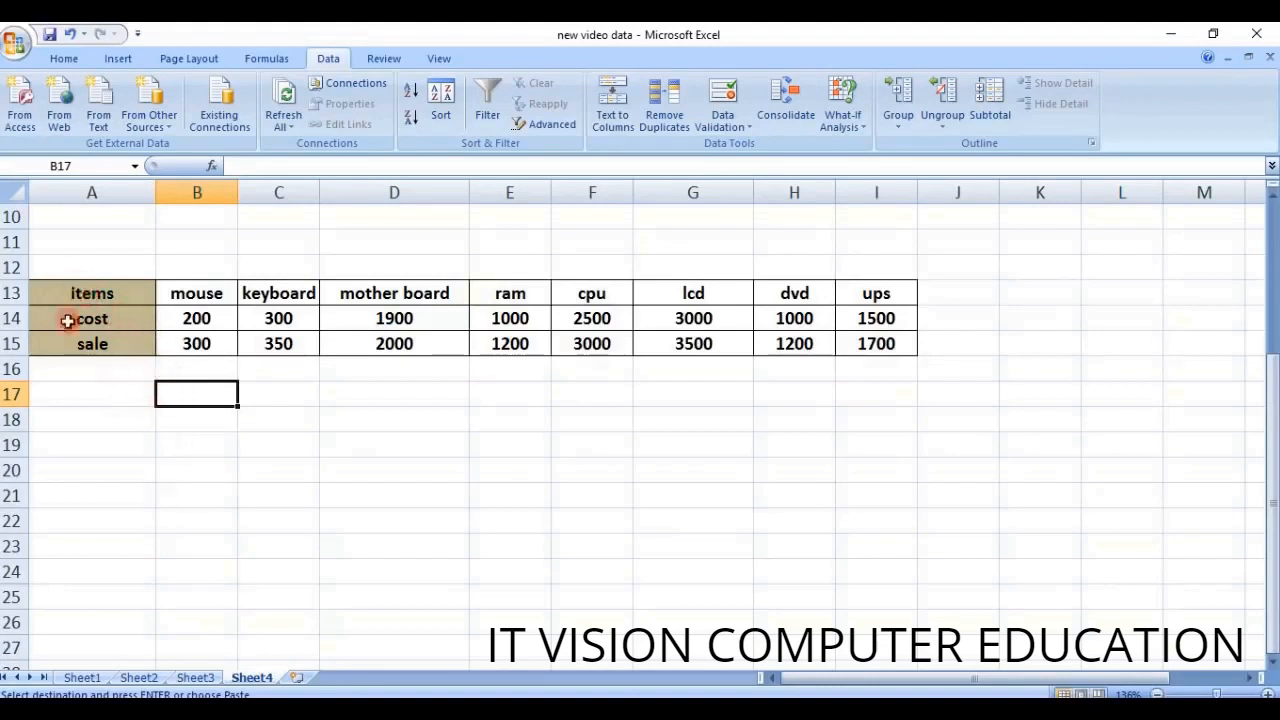
Copy the items, cost and sale labels in A13:A15 and paste them at A19.
{"action": "left_click_drag", "start_coordinate": [73, 299], "coordinate": [78, 340]}
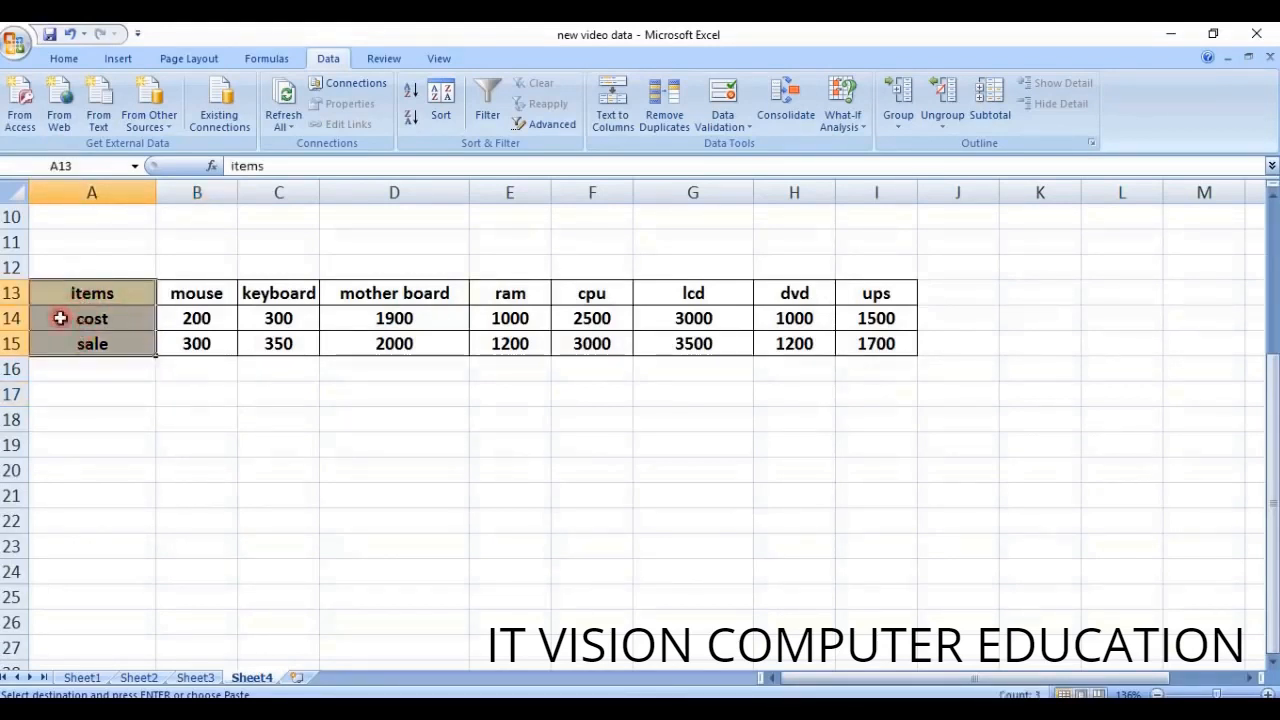
{"action": "right_click", "coordinate": [45, 320]}
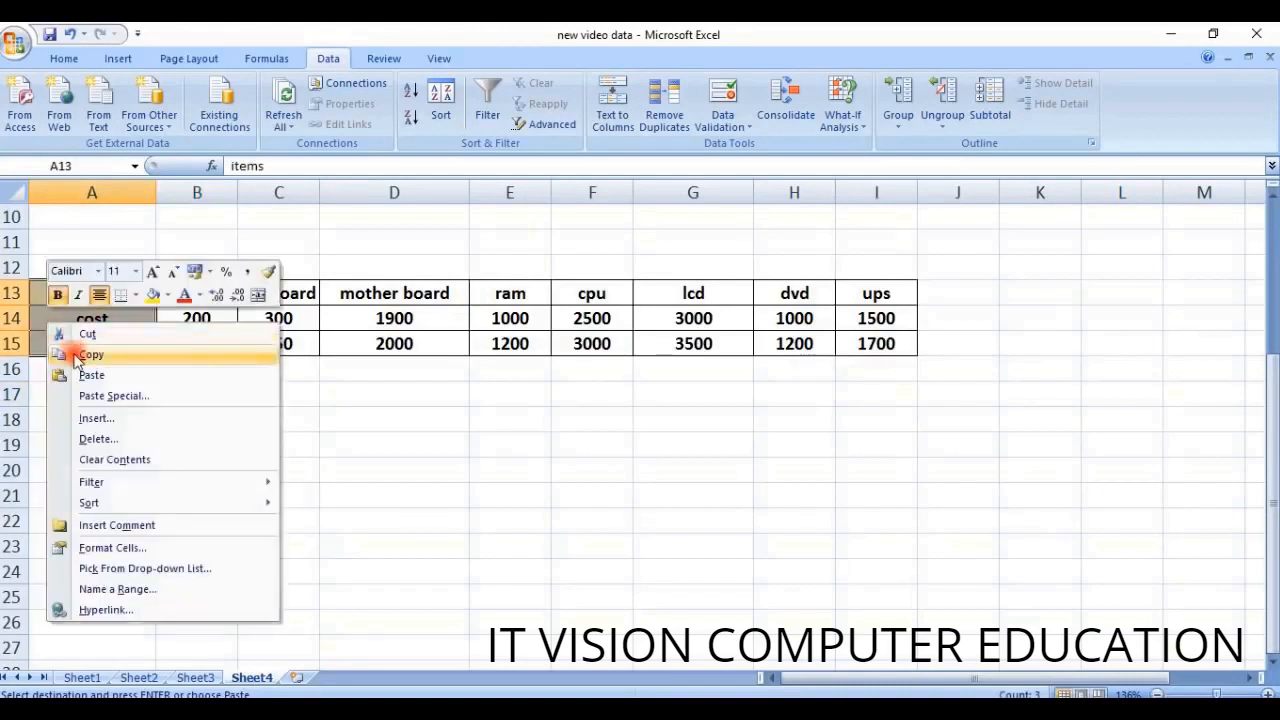
{"action": "left_click", "coordinate": [62, 354]}
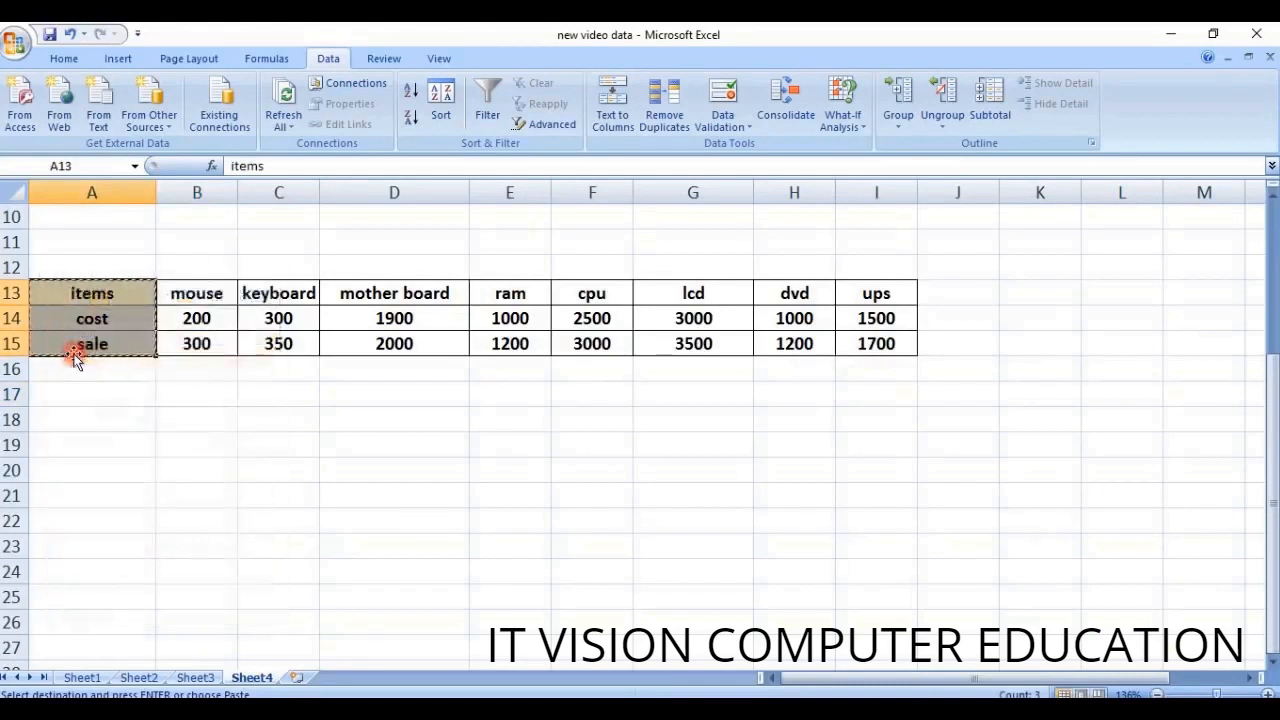
{"action": "right_click", "coordinate": [52, 446]}
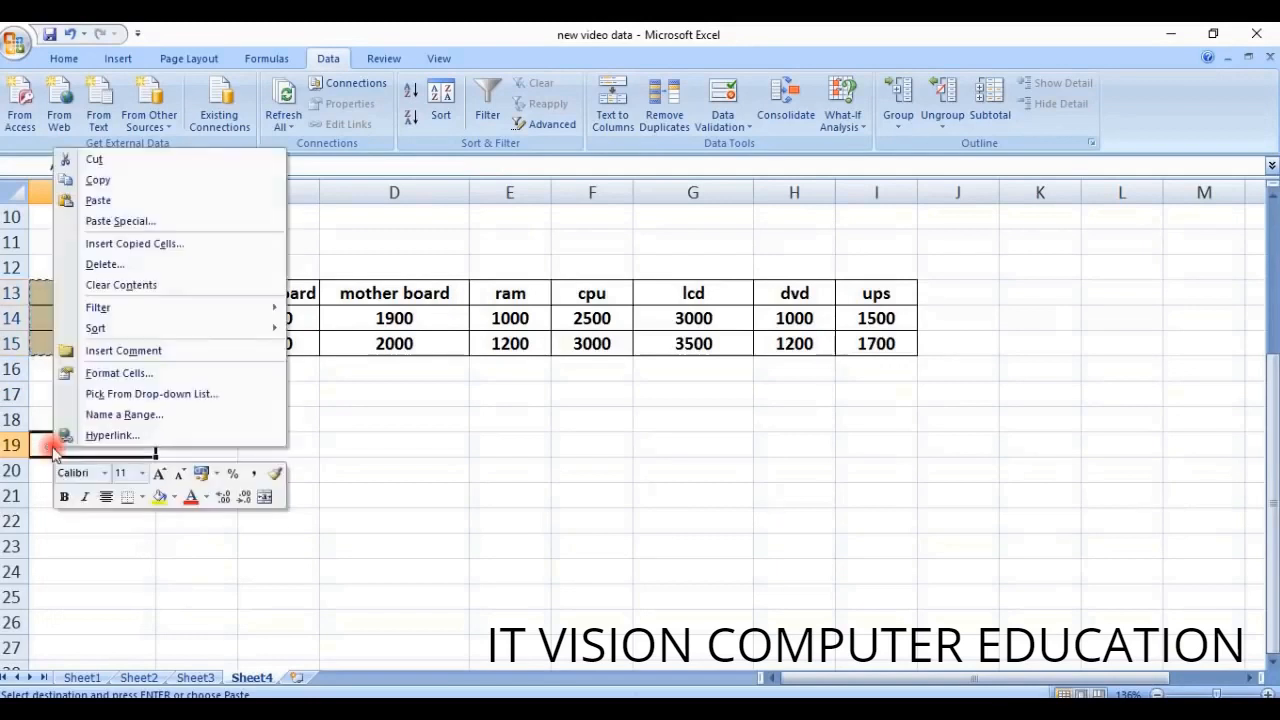
{"action": "left_click", "coordinate": [98, 200]}
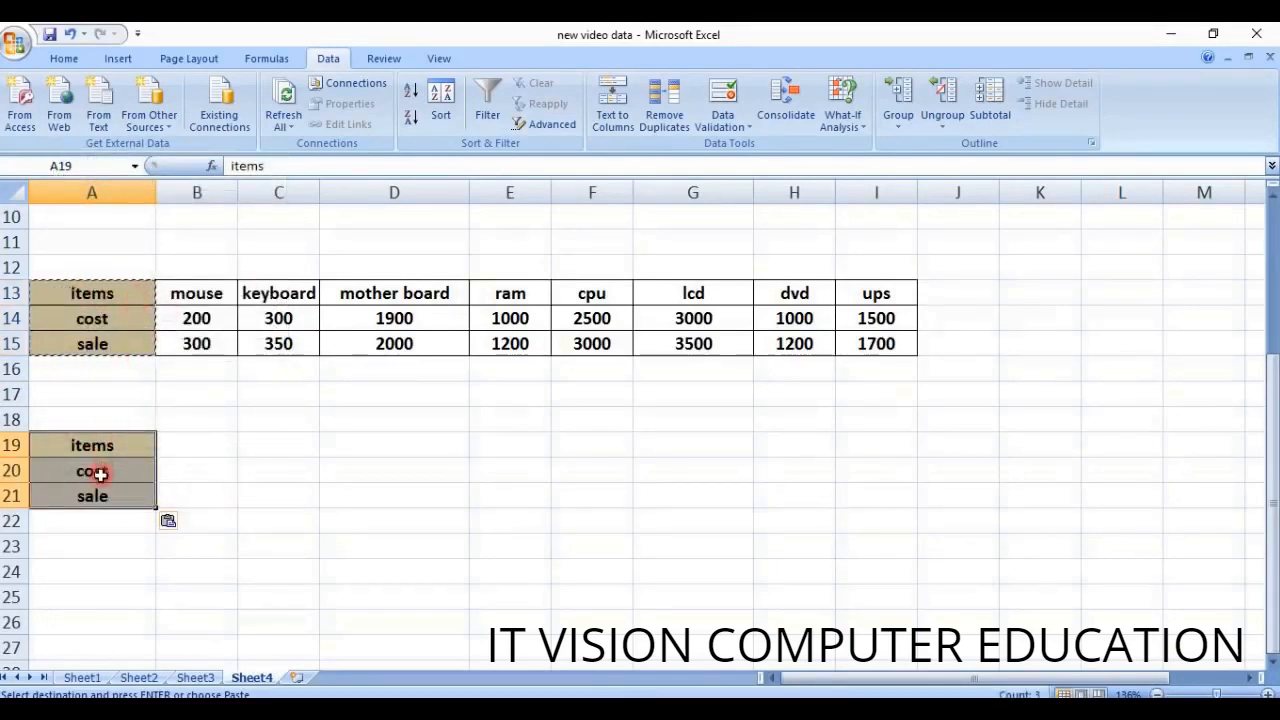
{"action": "left_click", "coordinate": [244, 516]}
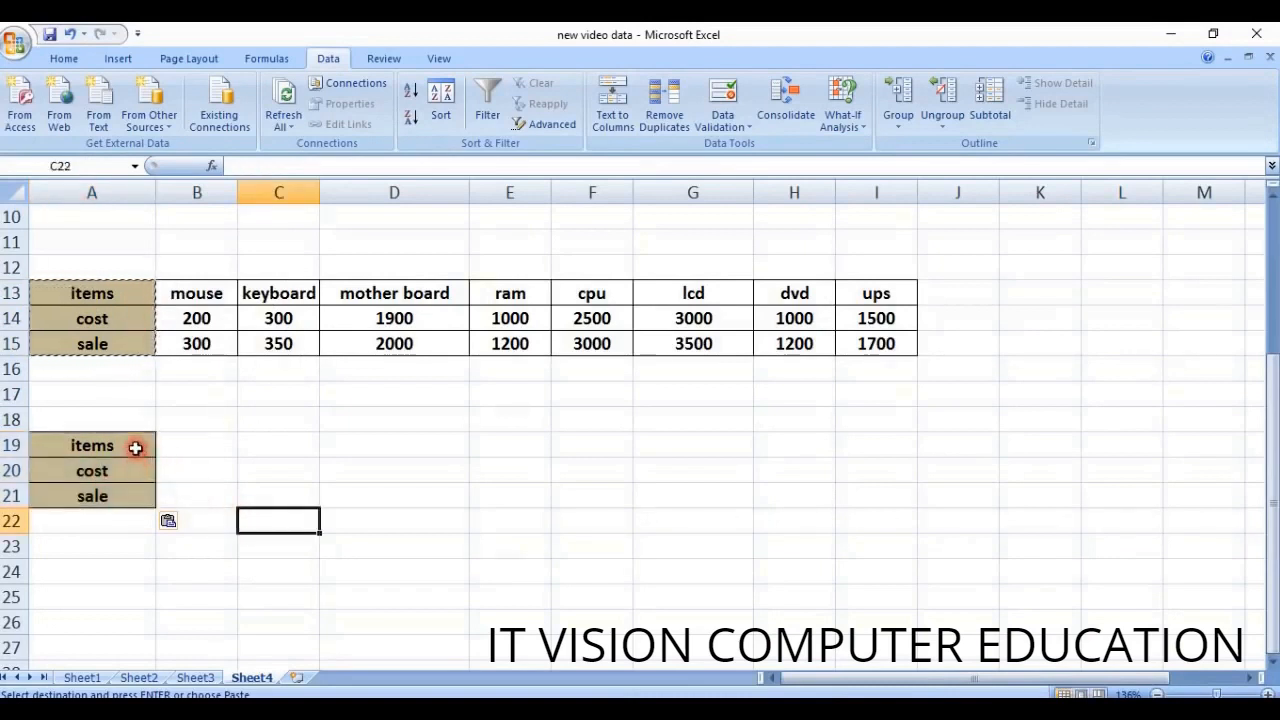
Add List data validation to cell A19 with the header row =$A$13:$I$13 as its source.
{"action": "left_click", "coordinate": [102, 452]}
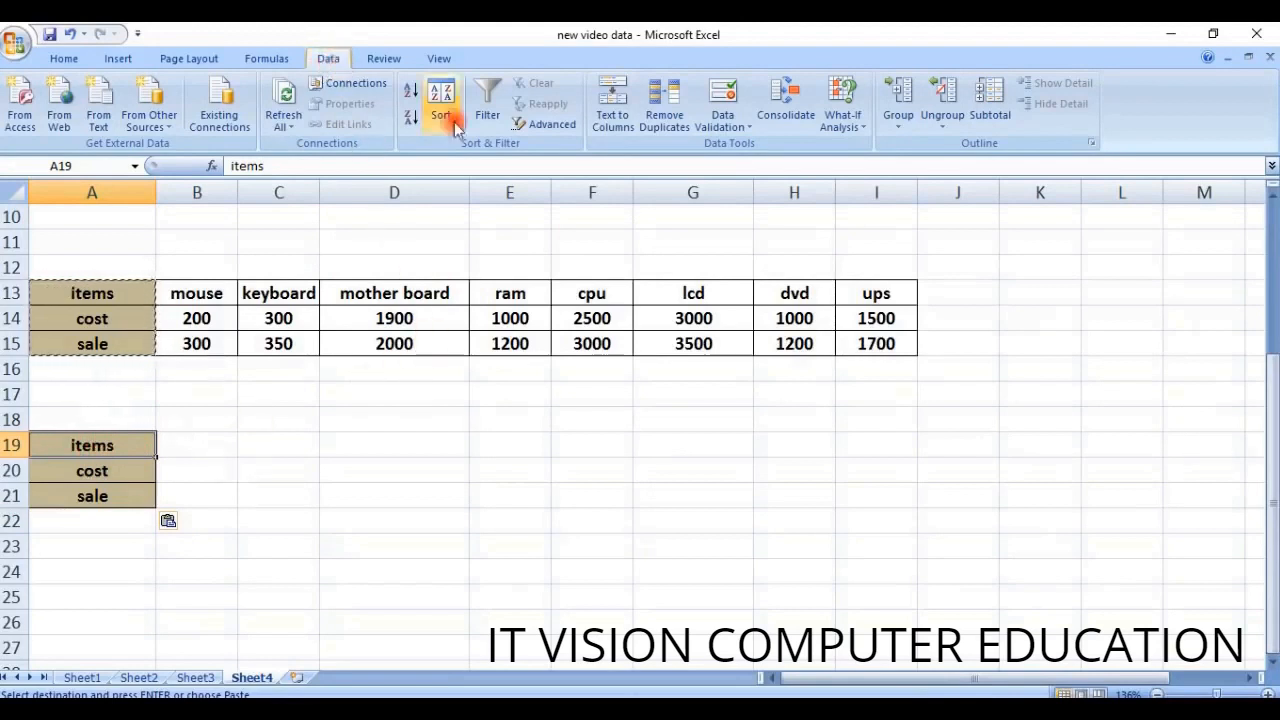
{"action": "left_click", "coordinate": [749, 128]}
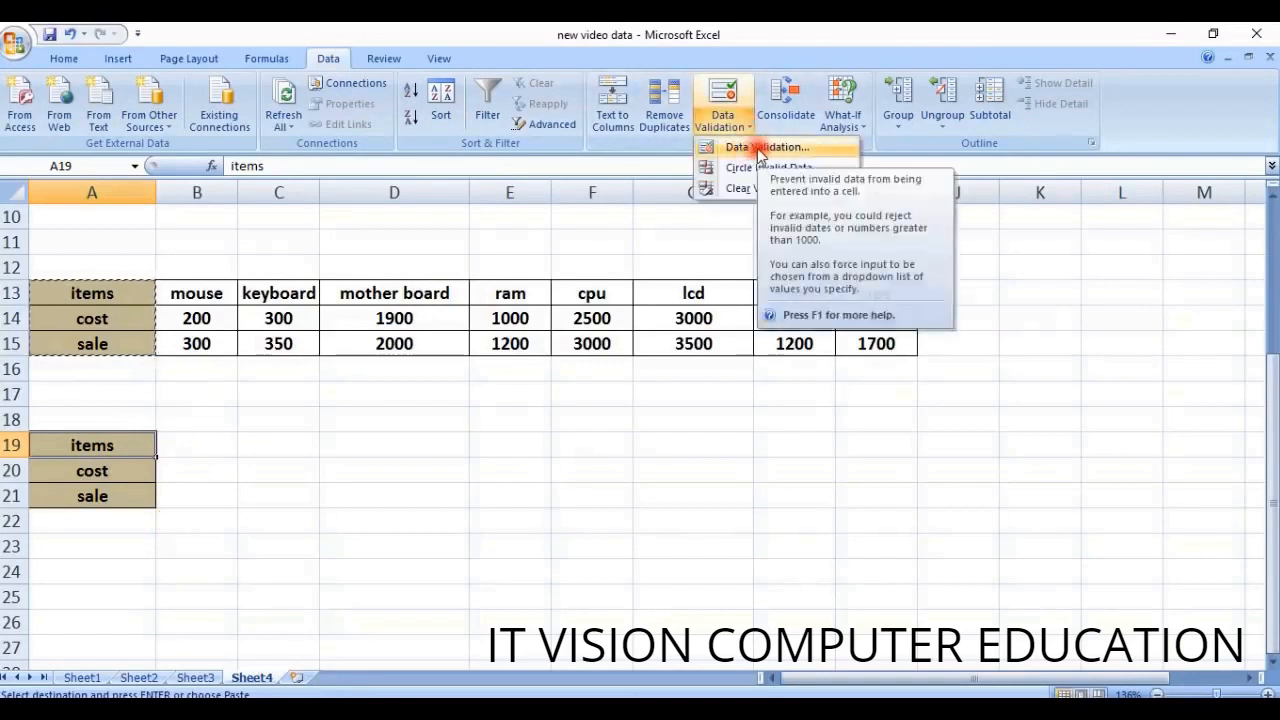
{"action": "left_click", "coordinate": [745, 148]}
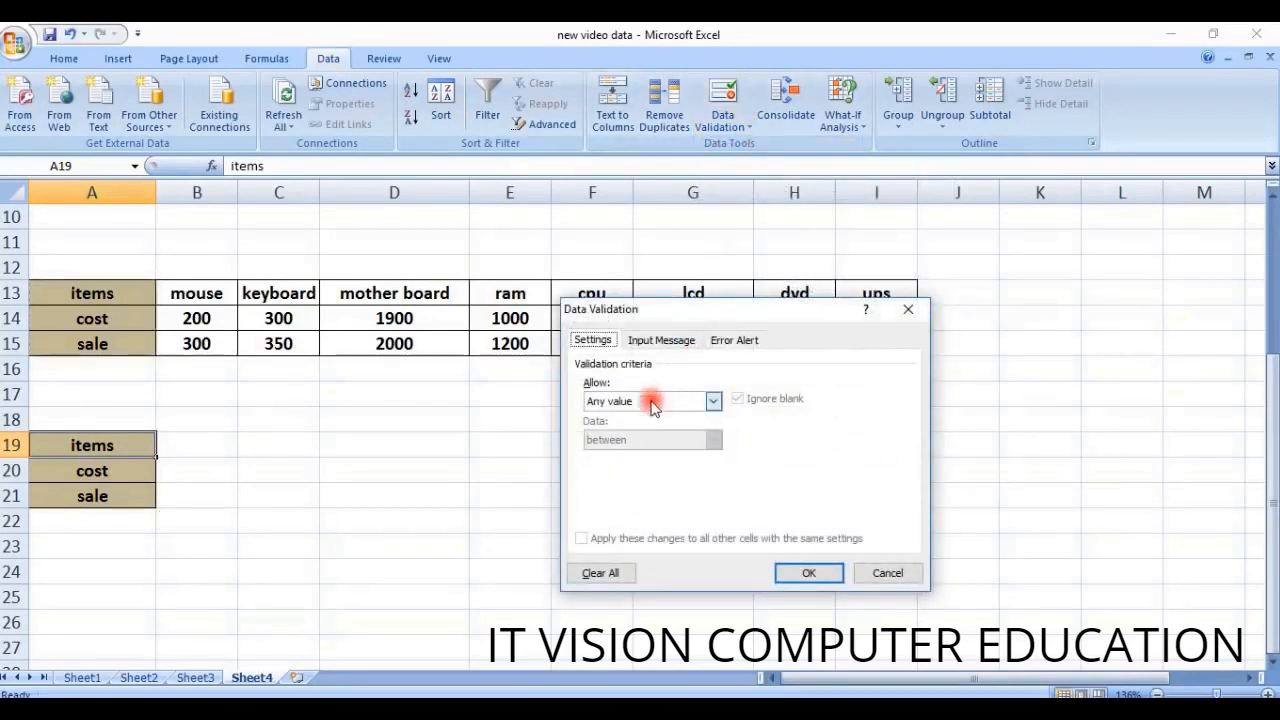
{"action": "left_click", "coordinate": [620, 410]}
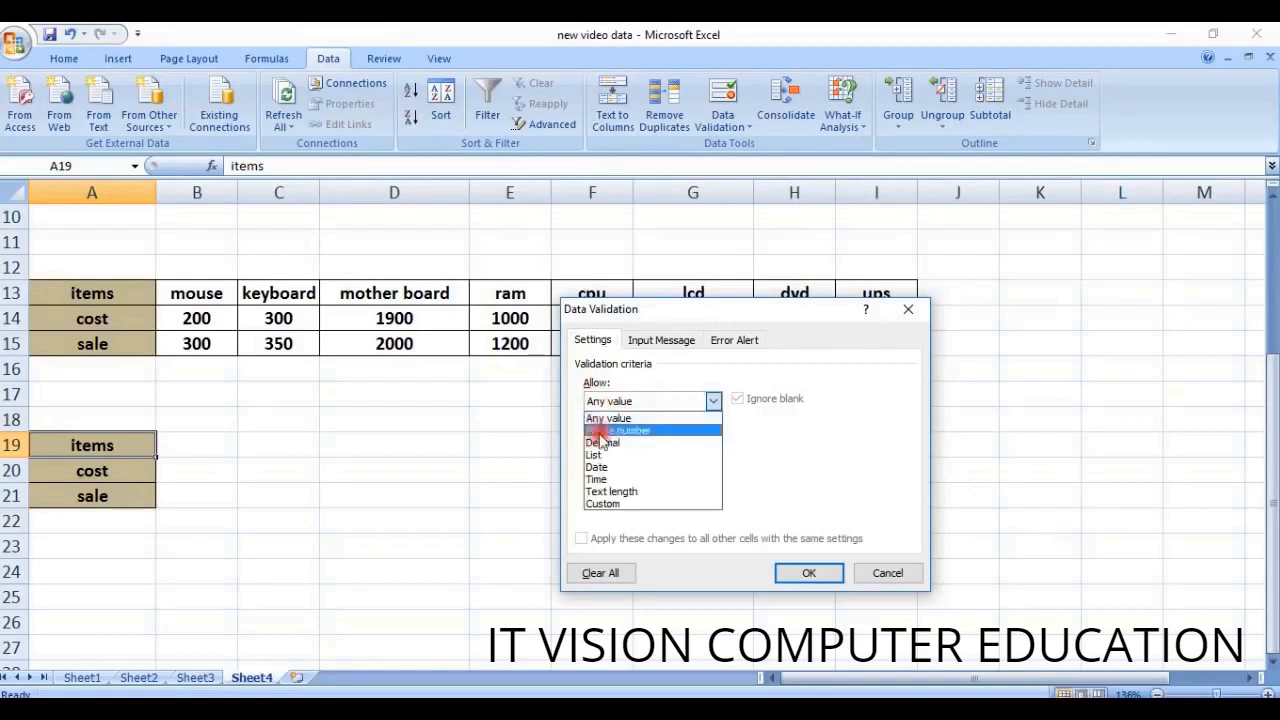
{"action": "left_click", "coordinate": [600, 455]}
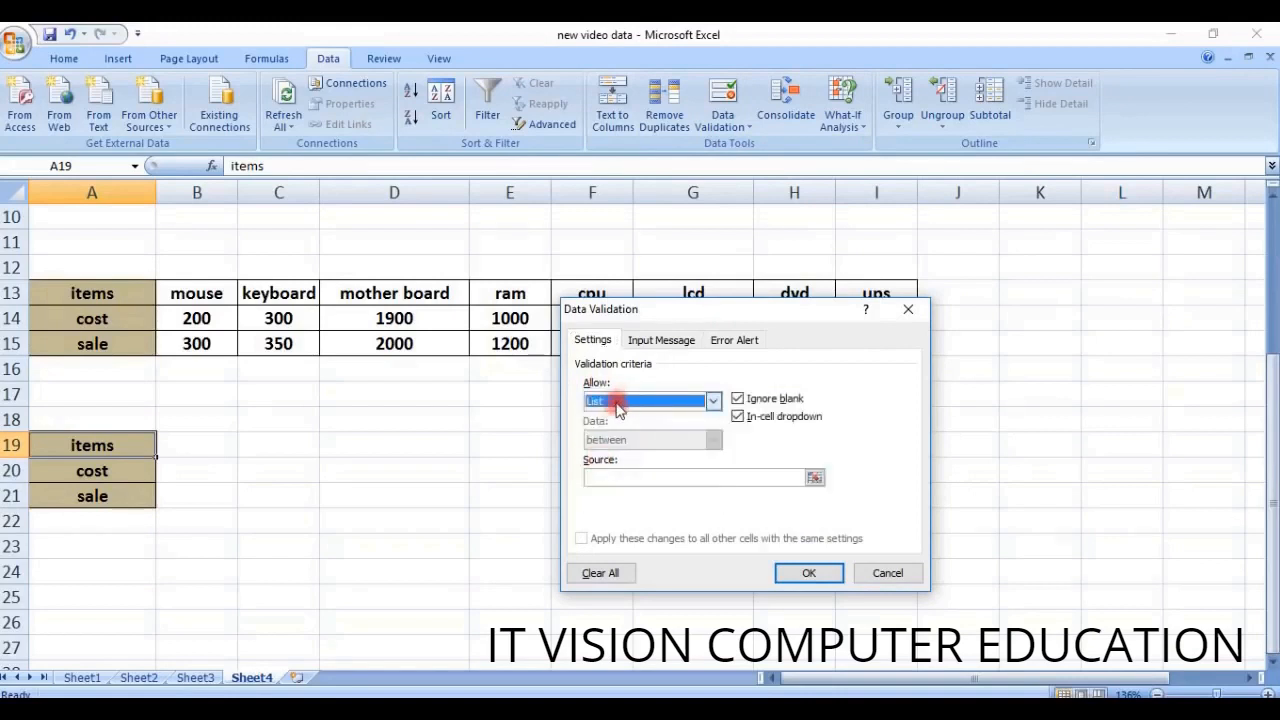
{"action": "left_click", "coordinate": [600, 477]}
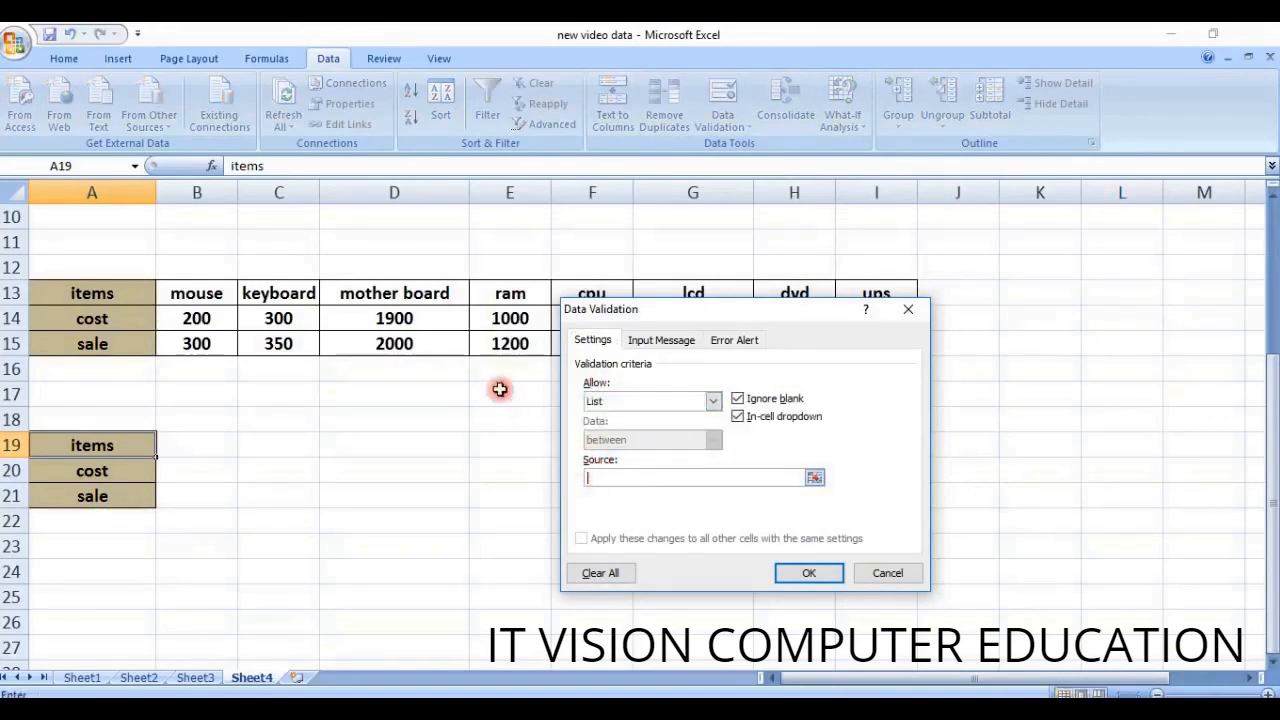
{"action": "left_click_drag", "start_coordinate": [646, 318], "coordinate": [634, 340]}
{"action": "left_click_drag", "start_coordinate": [86, 290], "coordinate": [876, 295]}
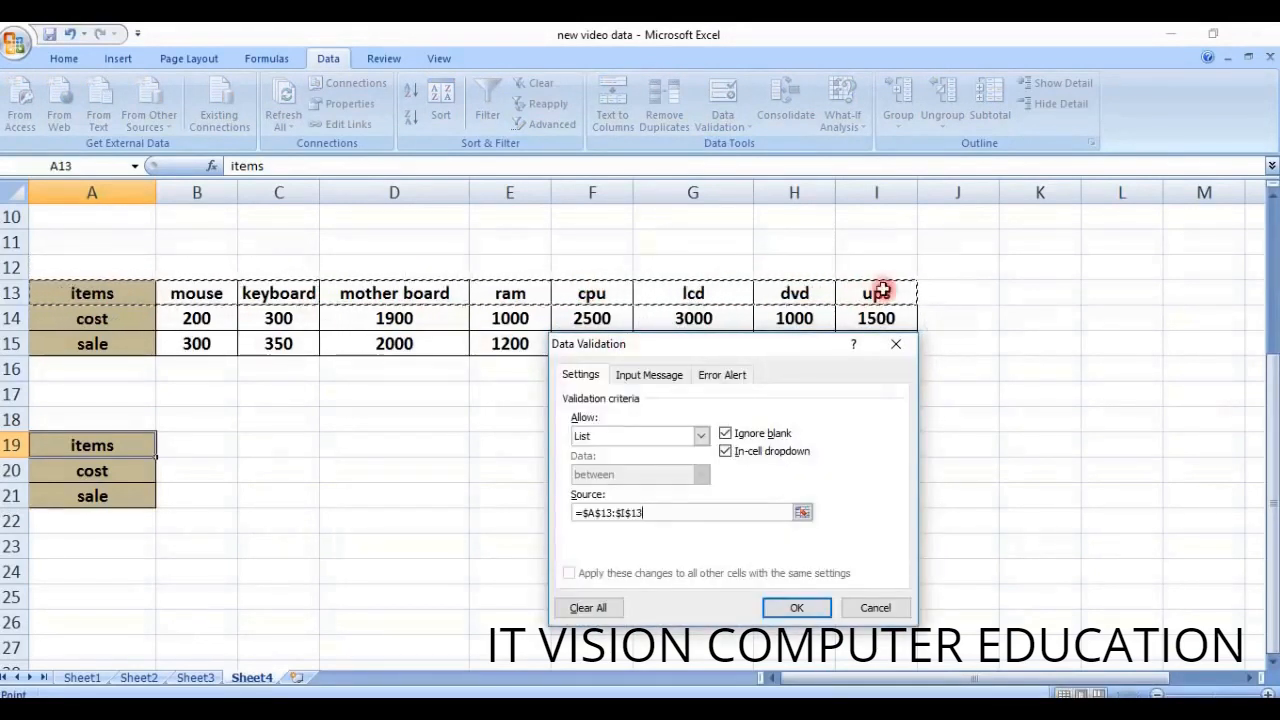
{"action": "left_click", "coordinate": [798, 607]}
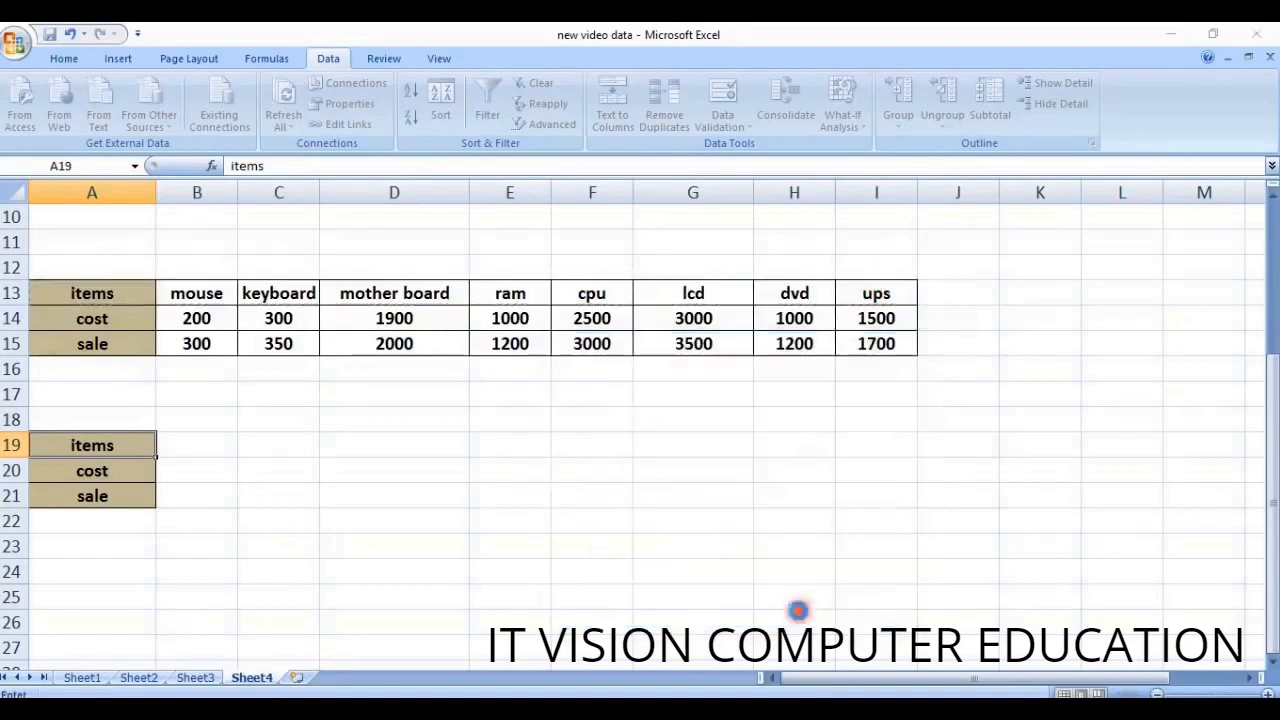
Review the entries offered by the drop-down list in A19 without choosing another one.
{"action": "left_click", "coordinate": [165, 451]}
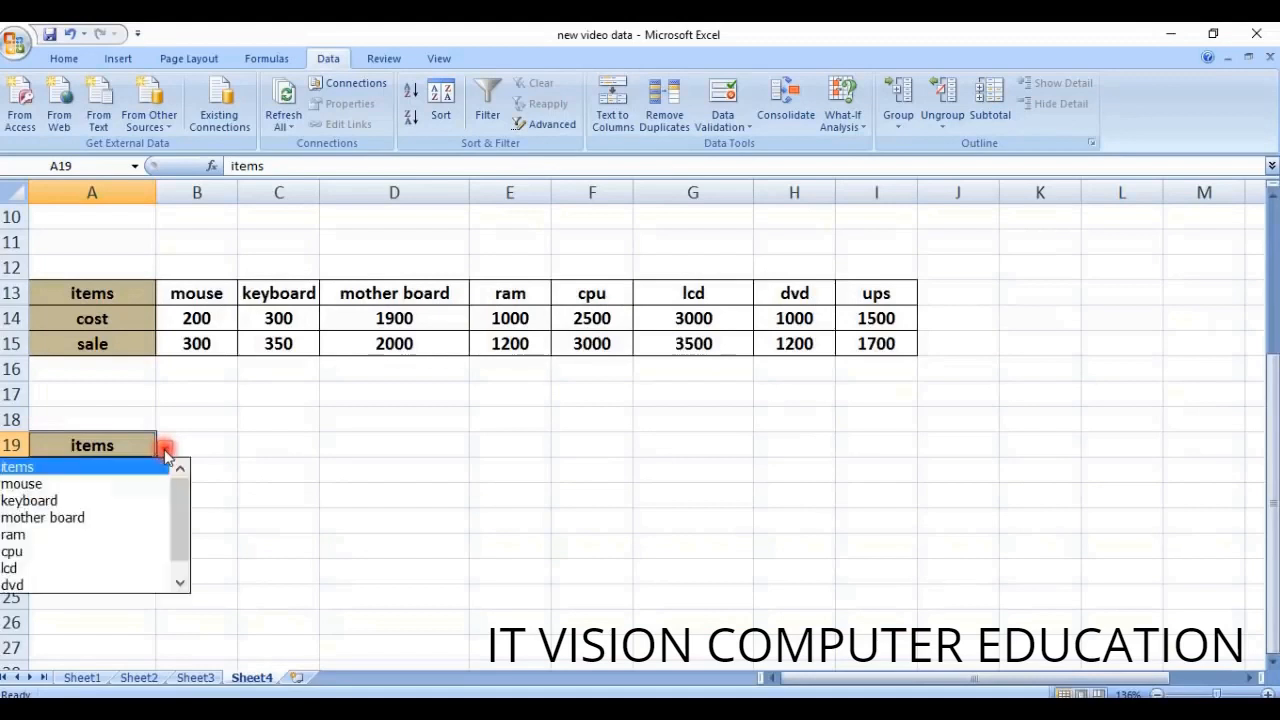
{"action": "left_click", "coordinate": [165, 451]}
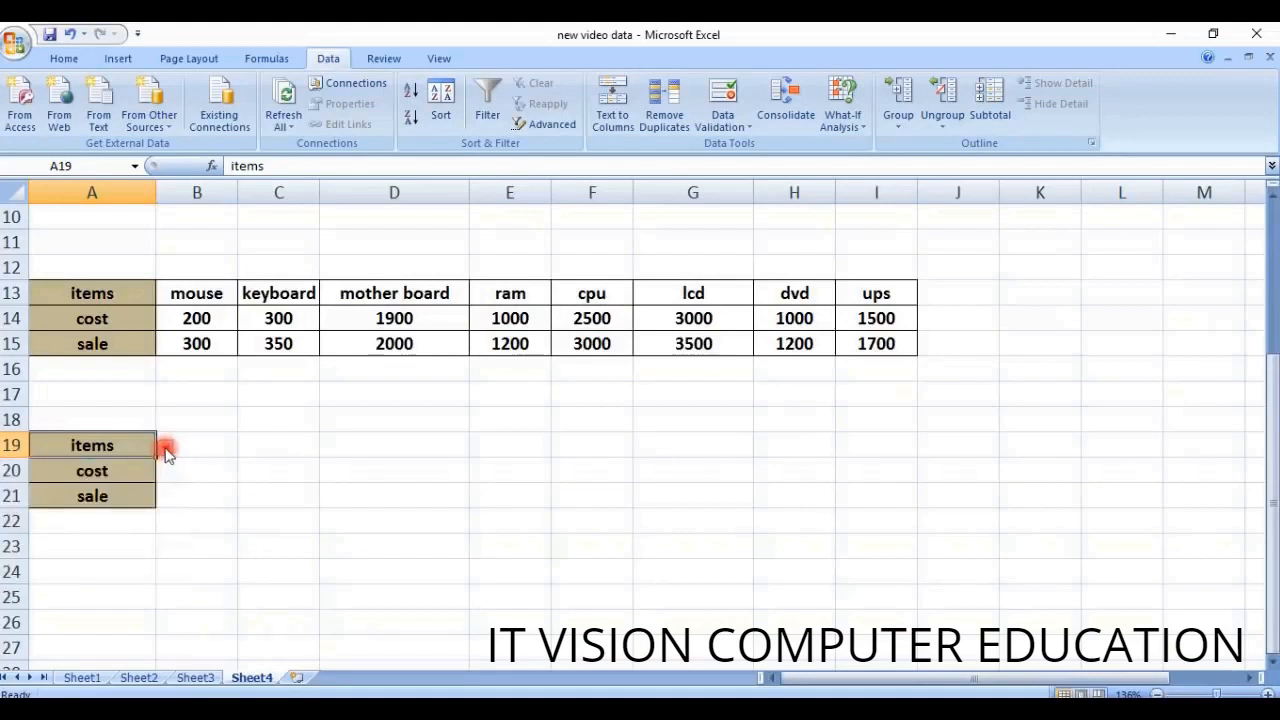
{"action": "left_click", "coordinate": [165, 451]}
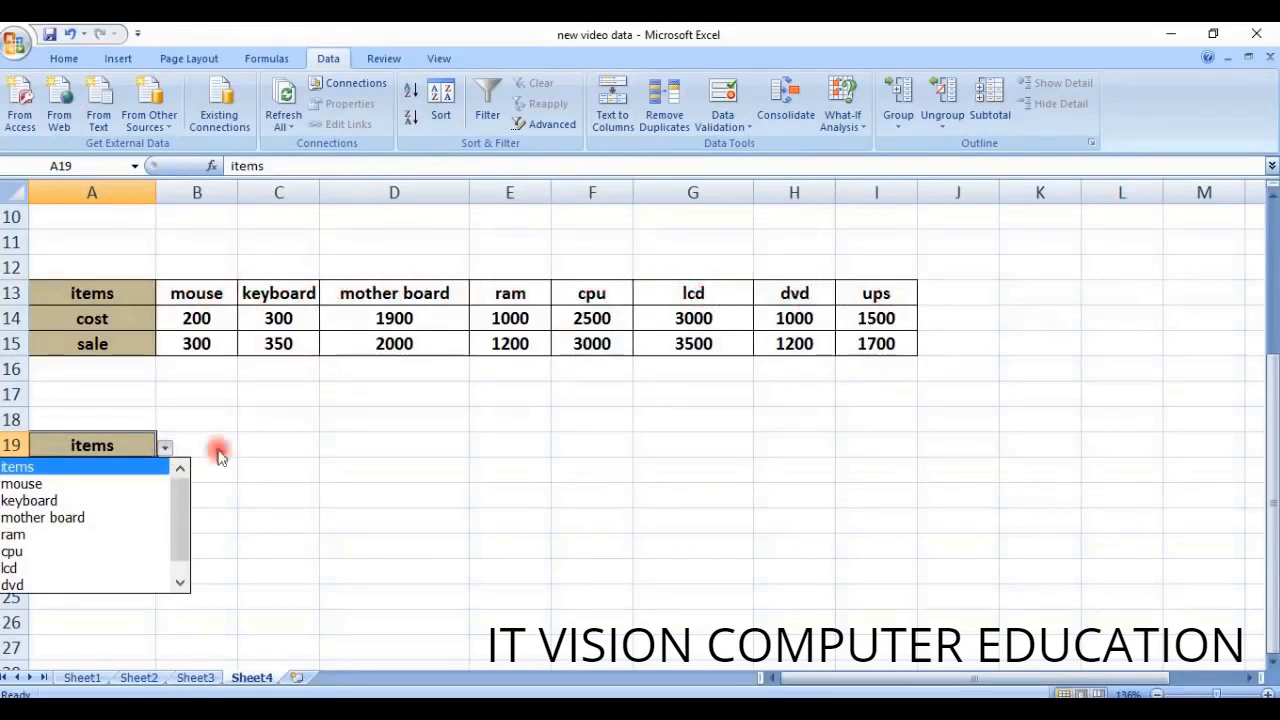
{"action": "scroll", "coordinate": [180, 520], "scroll_direction": "down", "scroll_amount": 1}
{"action": "key", "text": "Escape"}
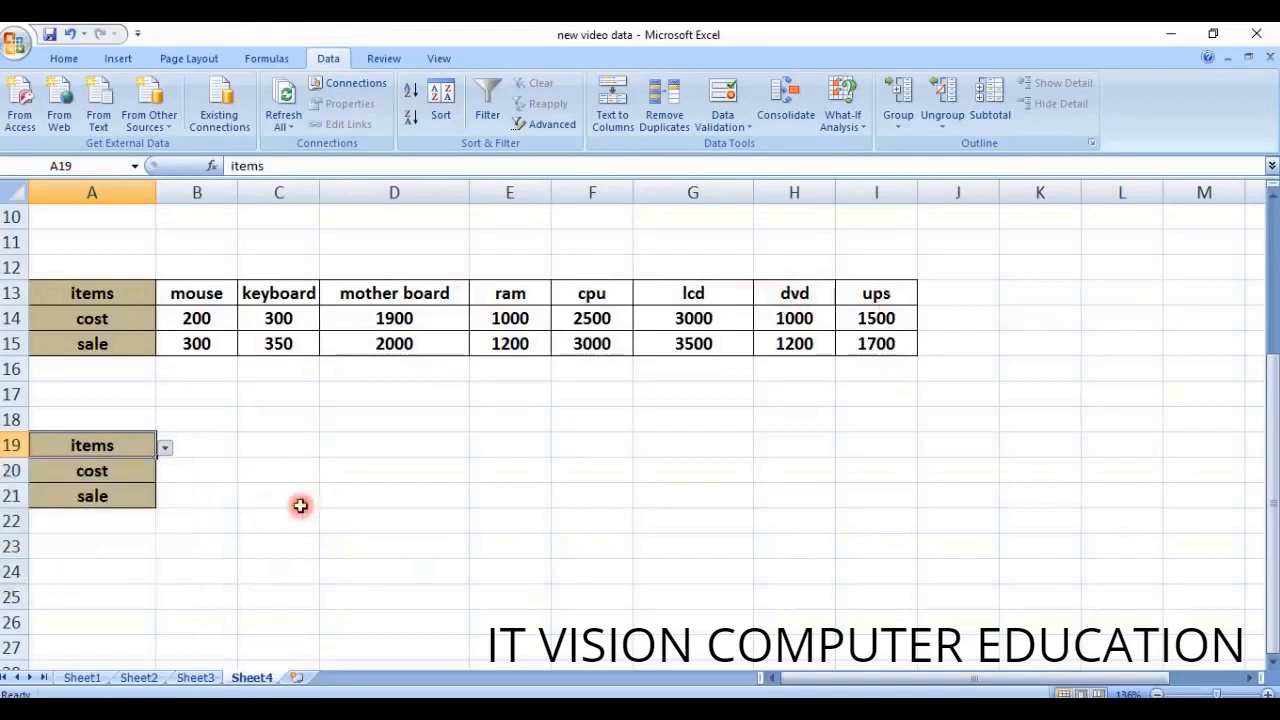
Start an HLOOKUP function in B19 and set its lookup value to cell A19.
{"action": "left_click", "coordinate": [206, 444]}
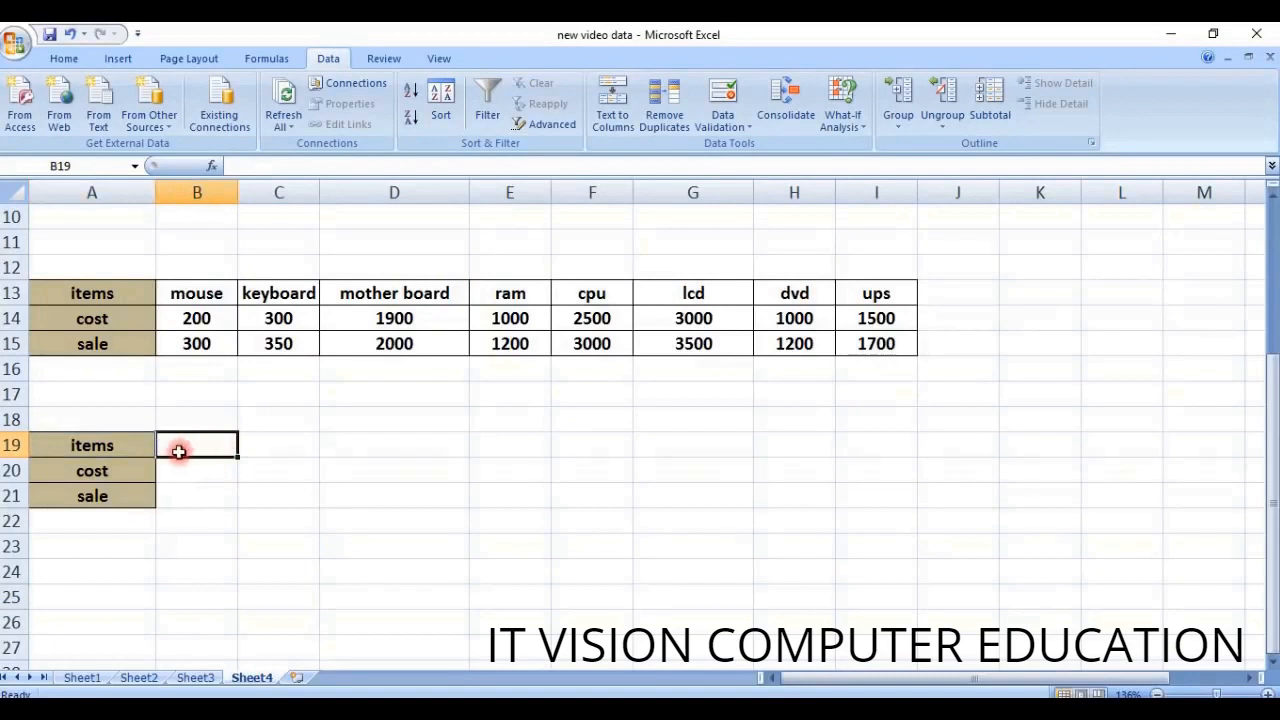
{"action": "type", "text": "=h"}
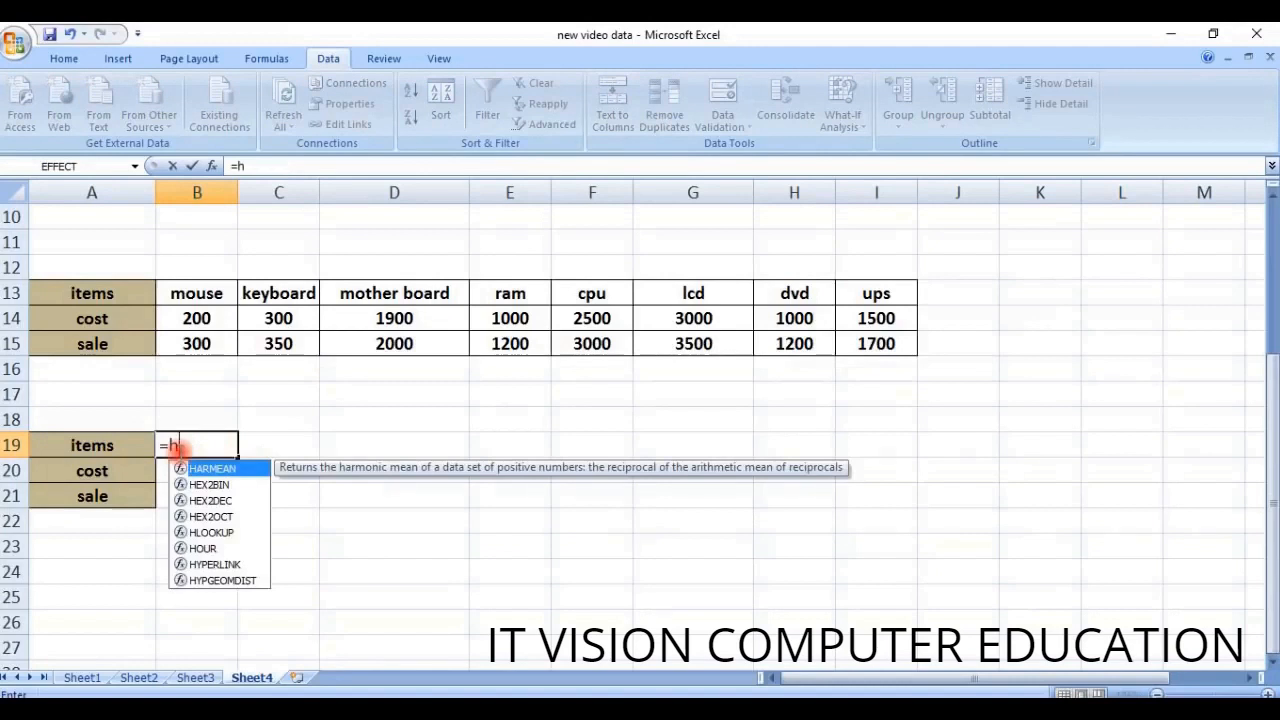
{"action": "type", "text": "lookup"}
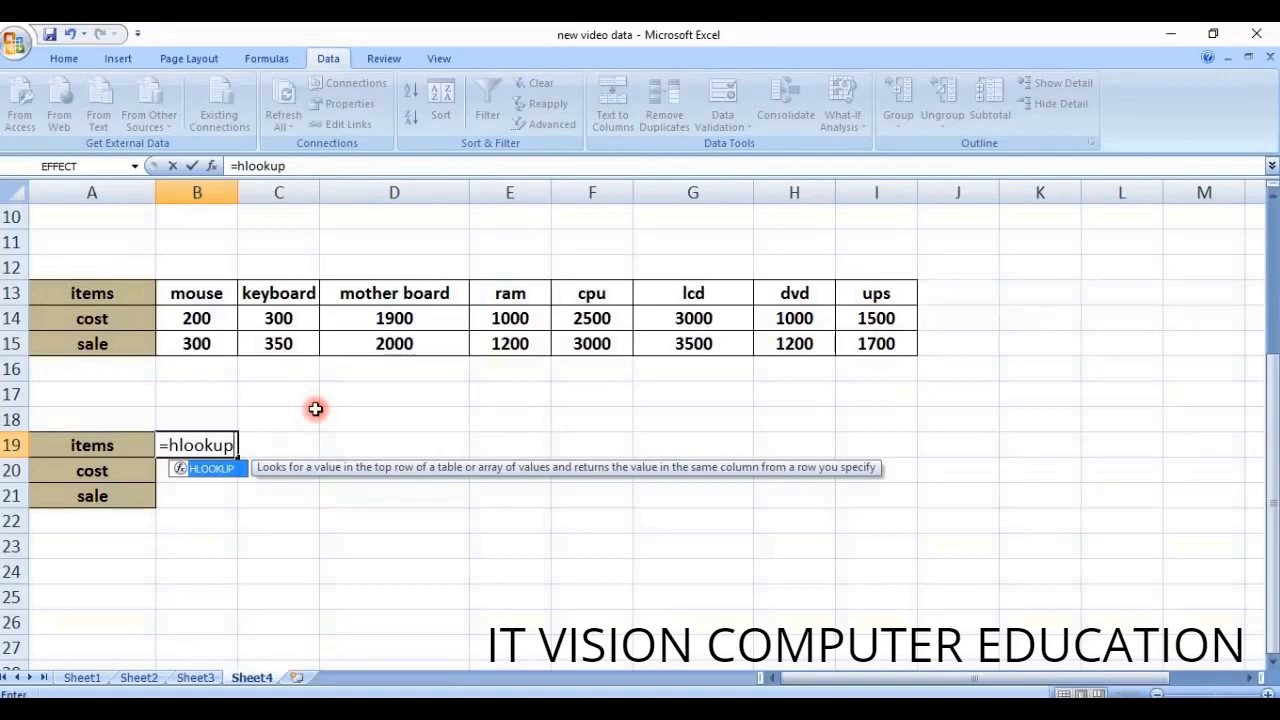
{"action": "key", "text": "ctrl+a"}
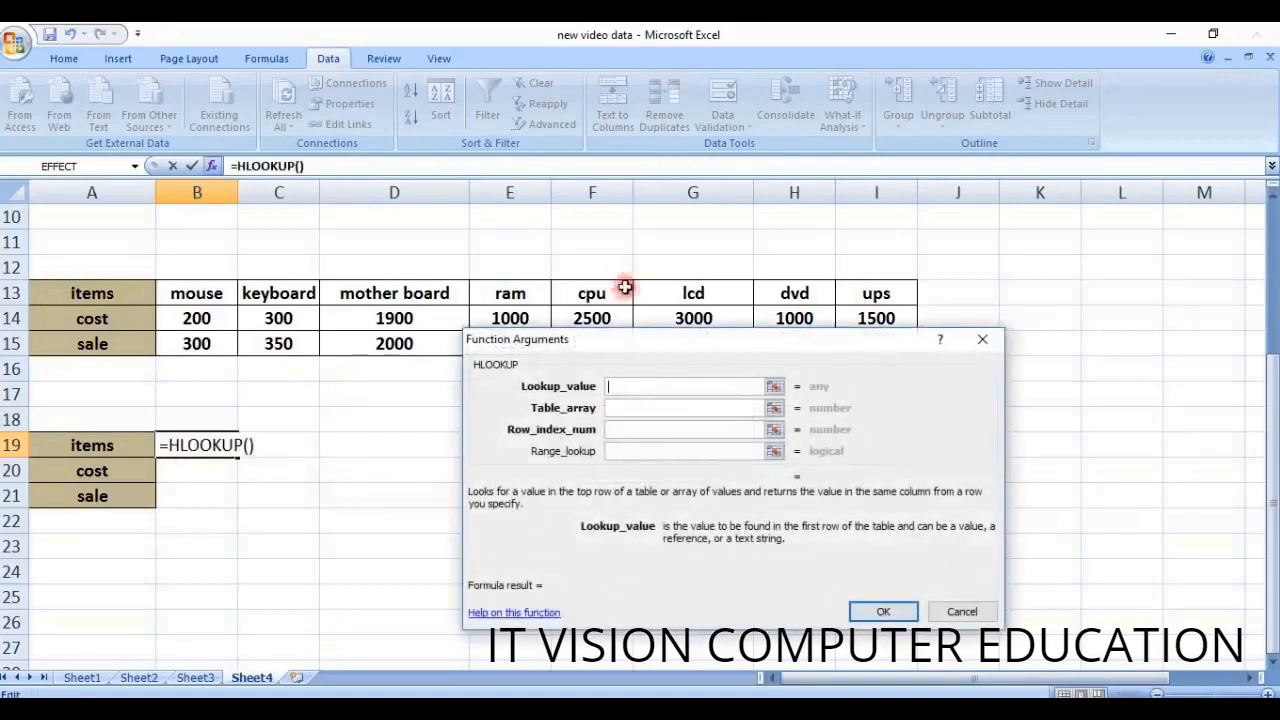
{"action": "left_click_drag", "start_coordinate": [651, 339], "coordinate": [547, 416]}
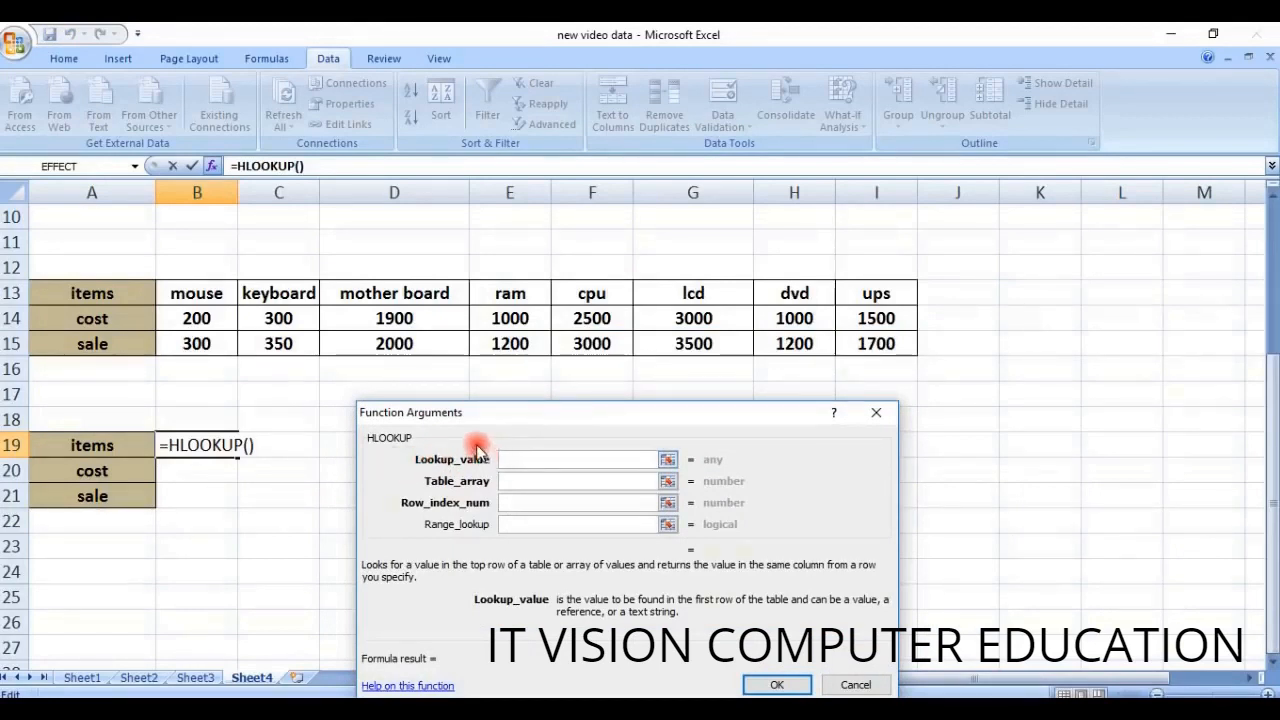
{"action": "left_click", "coordinate": [99, 446]}
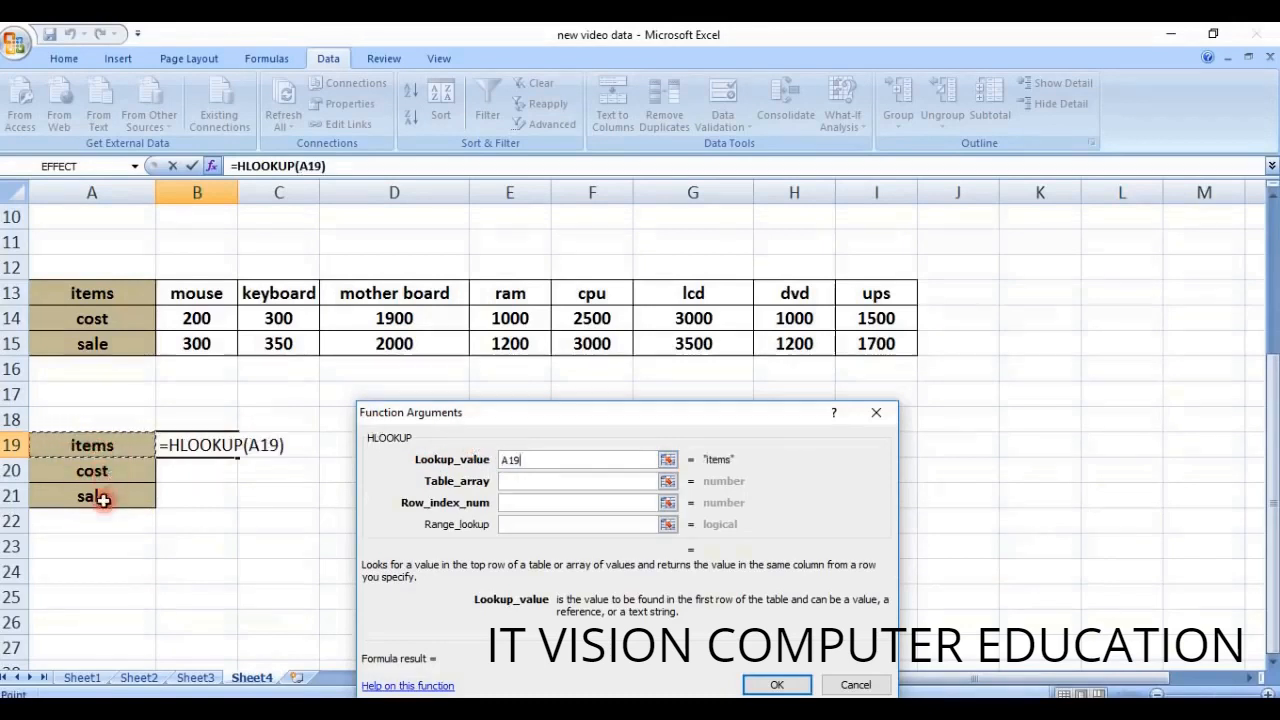
Complete the B19 HLOOKUP with table array A13:I15, row index number 1 and range lookup 0.
{"action": "left_click", "coordinate": [516, 480]}
{"action": "left_click_drag", "start_coordinate": [553, 416], "coordinate": [551, 430]}
{"action": "left_click_drag", "start_coordinate": [80, 292], "coordinate": [848, 352]}
{"action": "left_click", "coordinate": [497, 517]}
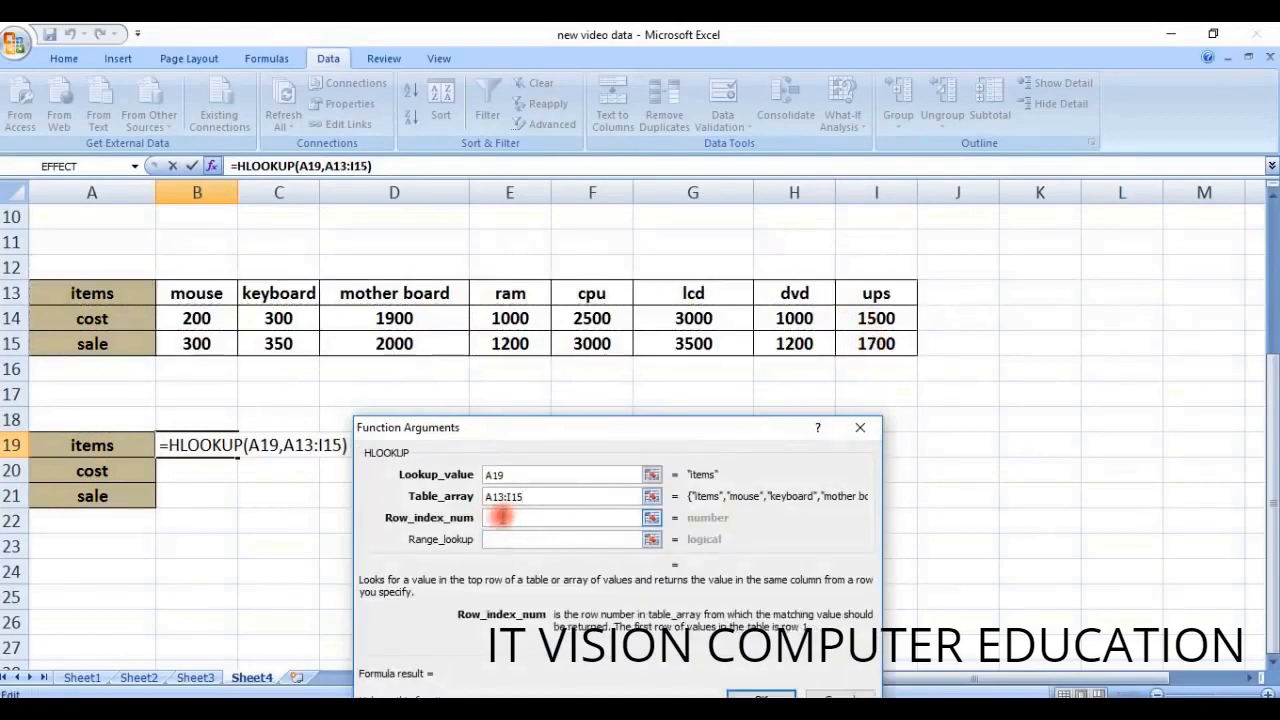
{"action": "type", "text": "1"}
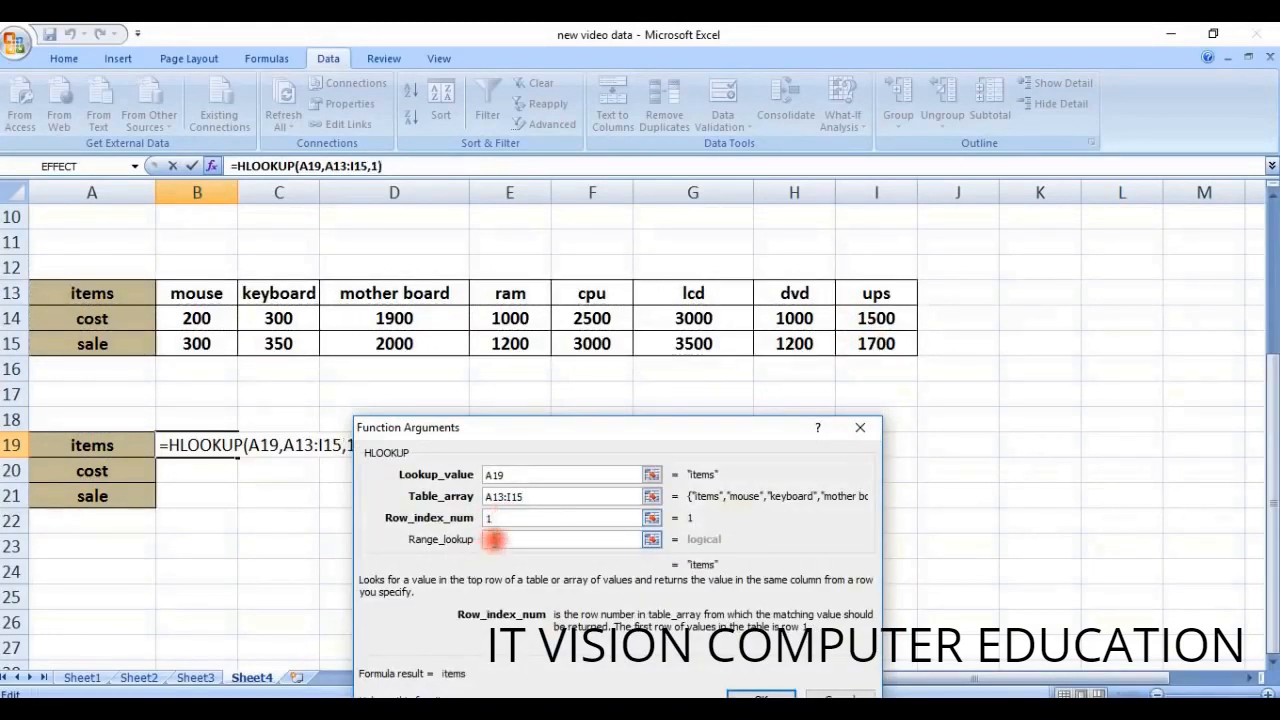
{"action": "left_click", "coordinate": [494, 539]}
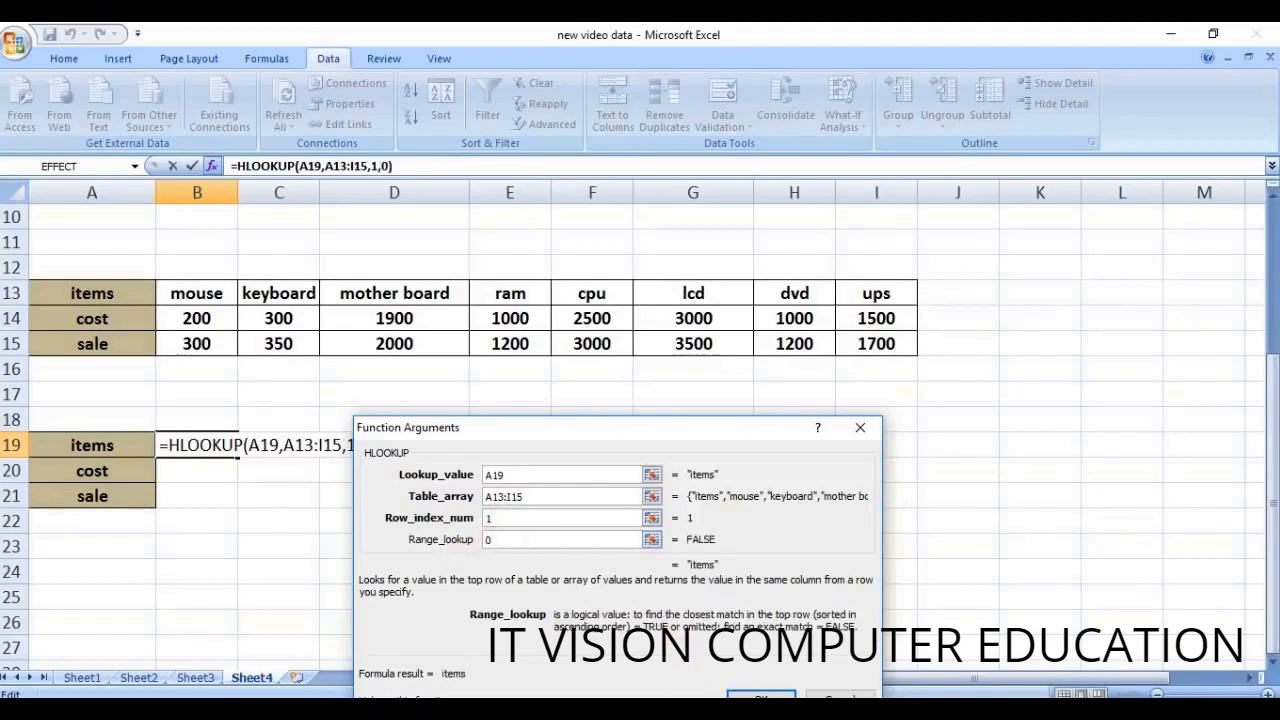
{"action": "key", "text": "Return"}
Start an HLOOKUP function in cost cell B20 and open its function arguments clear of the table.
{"action": "left_click", "coordinate": [185, 470]}
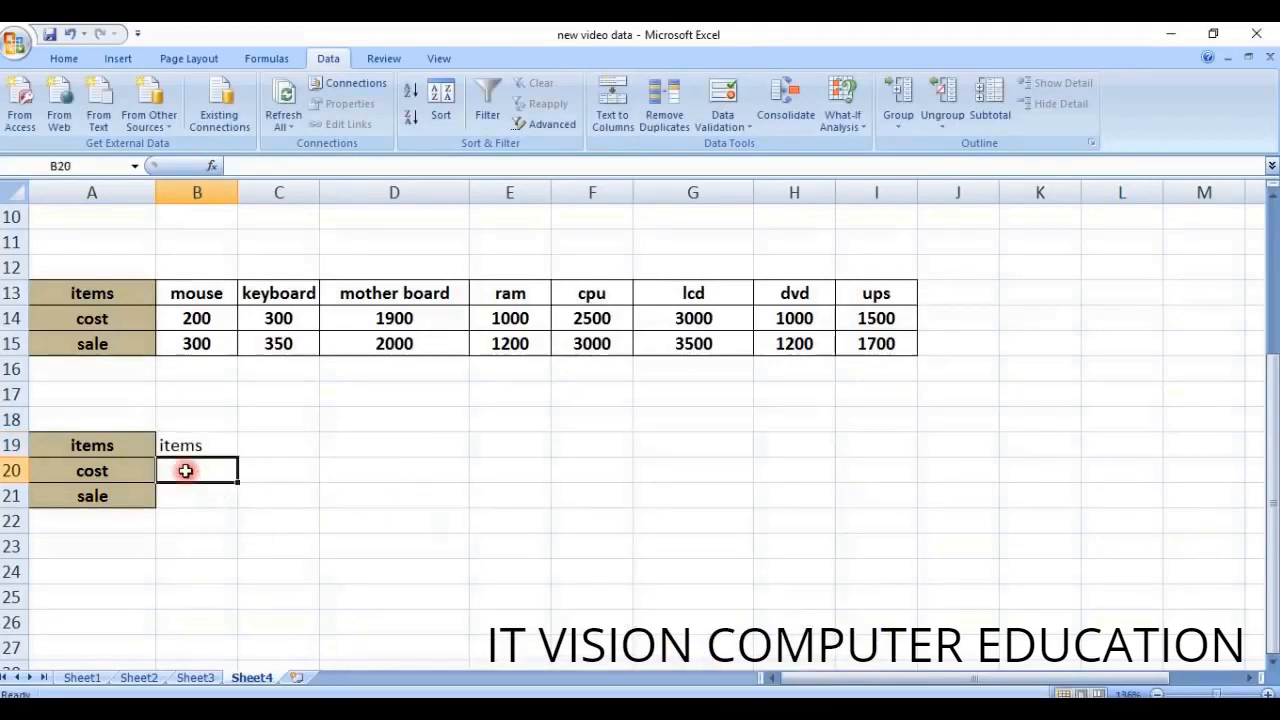
{"action": "type", "text": "=hlook"}
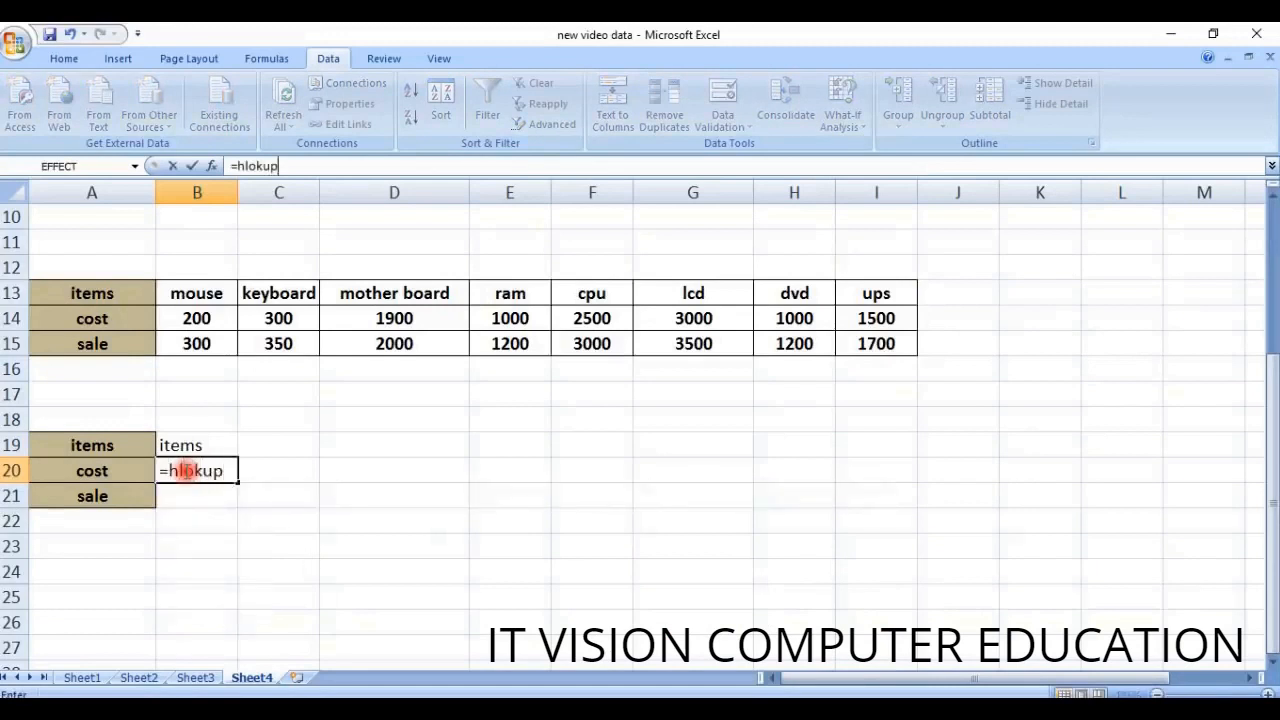
{"action": "type", "text": "up"}
{"action": "left_click", "coordinate": [190, 470]}
{"action": "type", "text": "o"}
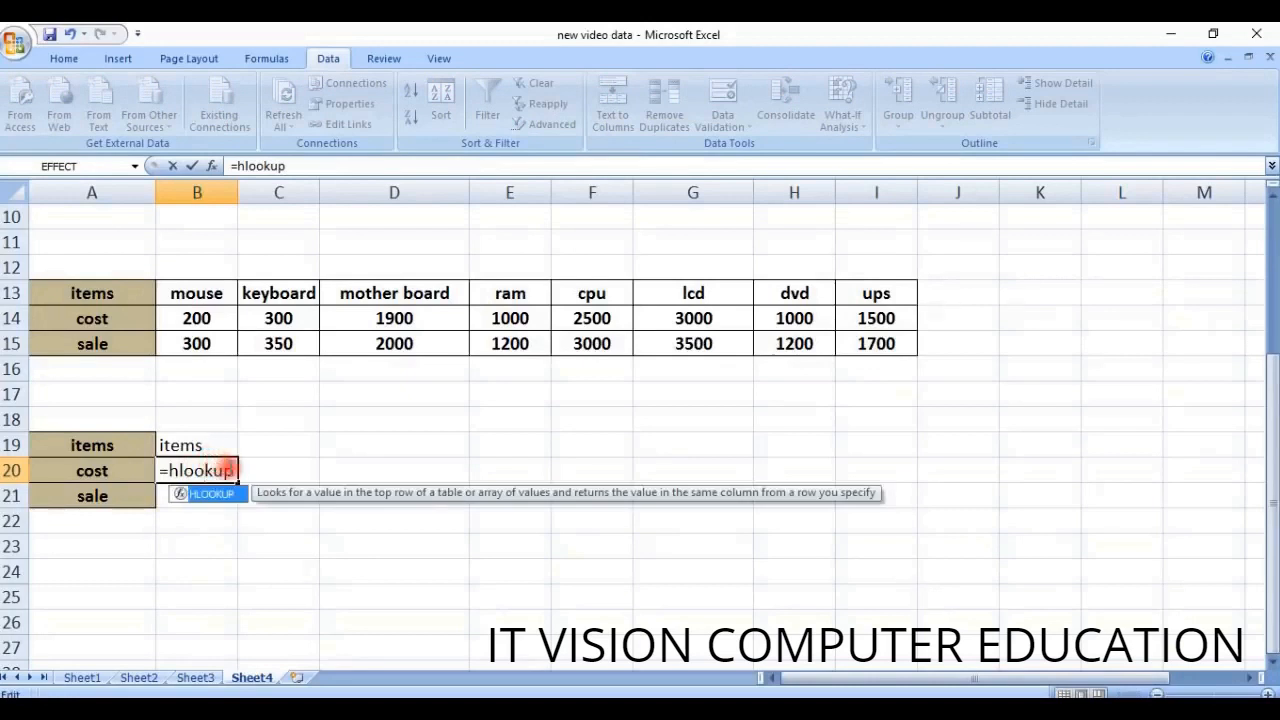
{"action": "left_click", "coordinate": [228, 468]}
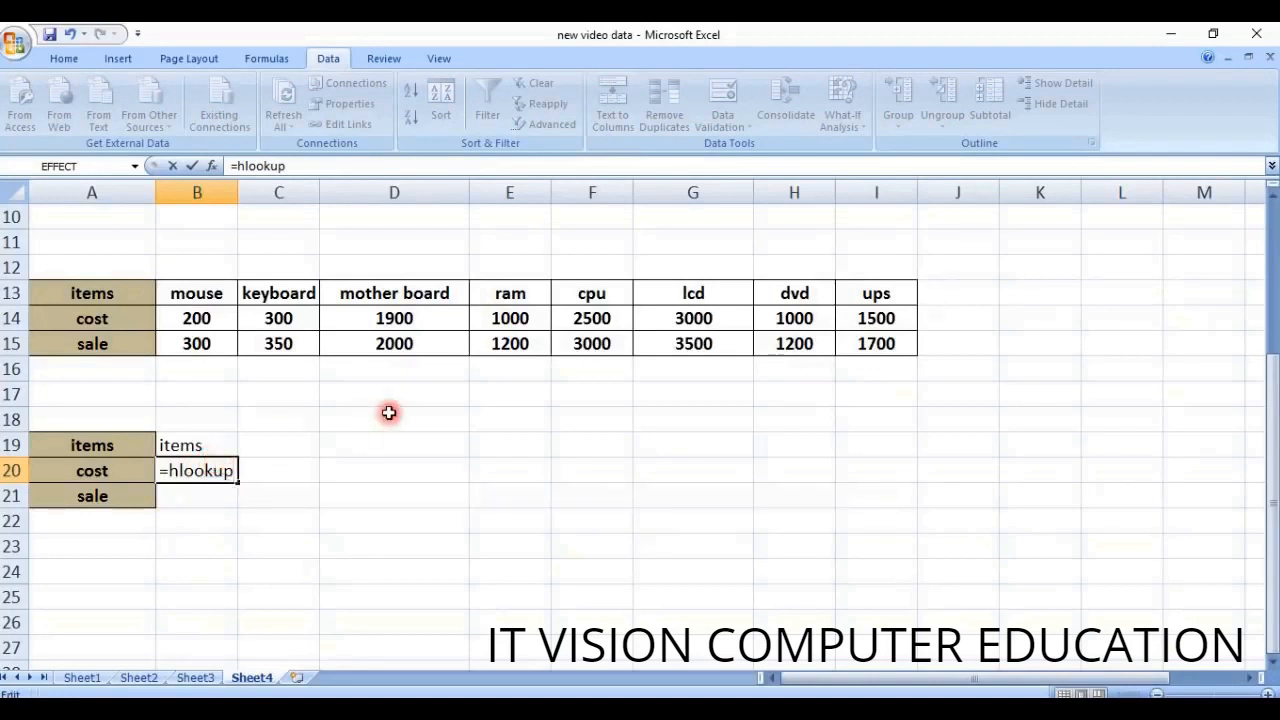
{"action": "key", "text": "ctrl+a"}
{"action": "left_click_drag", "start_coordinate": [606, 418], "coordinate": [588, 381]}
{"action": "left_click", "coordinate": [525, 422]}
{"action": "left_click_drag", "start_coordinate": [570, 372], "coordinate": [571, 386]}
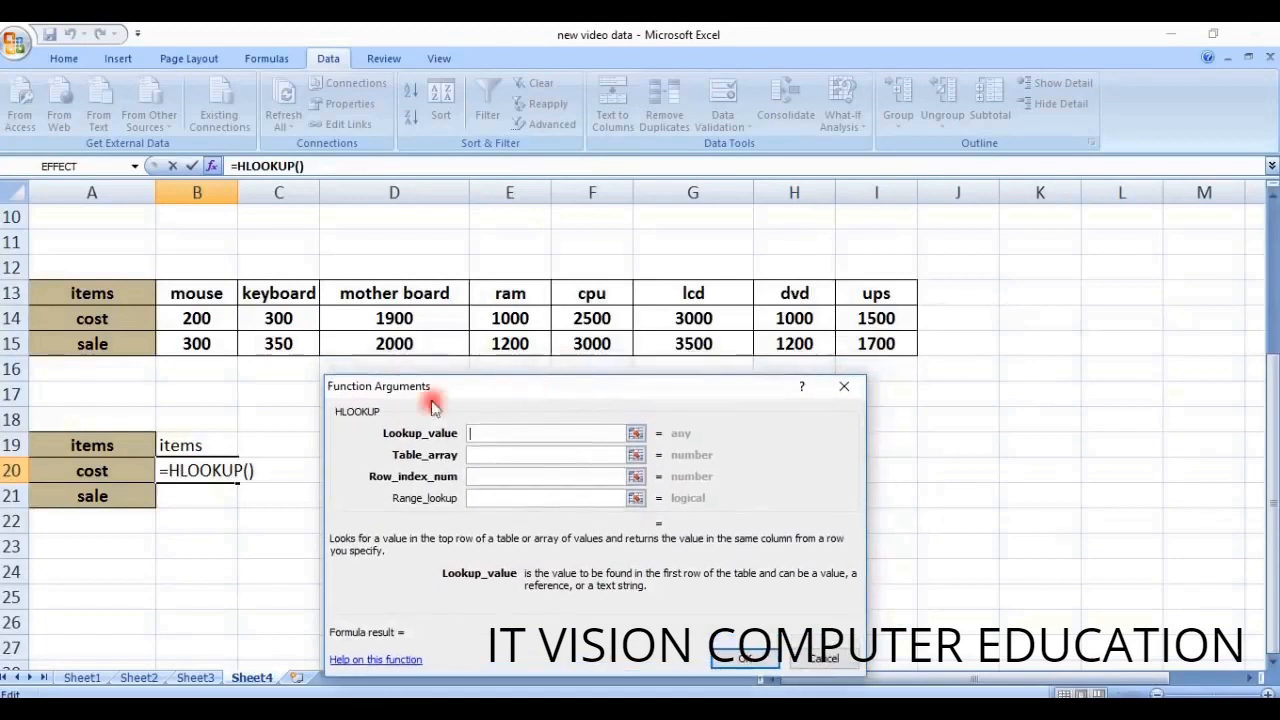
{"action": "left_click", "coordinate": [92, 444]}
{"action": "left_click_drag", "start_coordinate": [88, 292], "coordinate": [876, 344]}
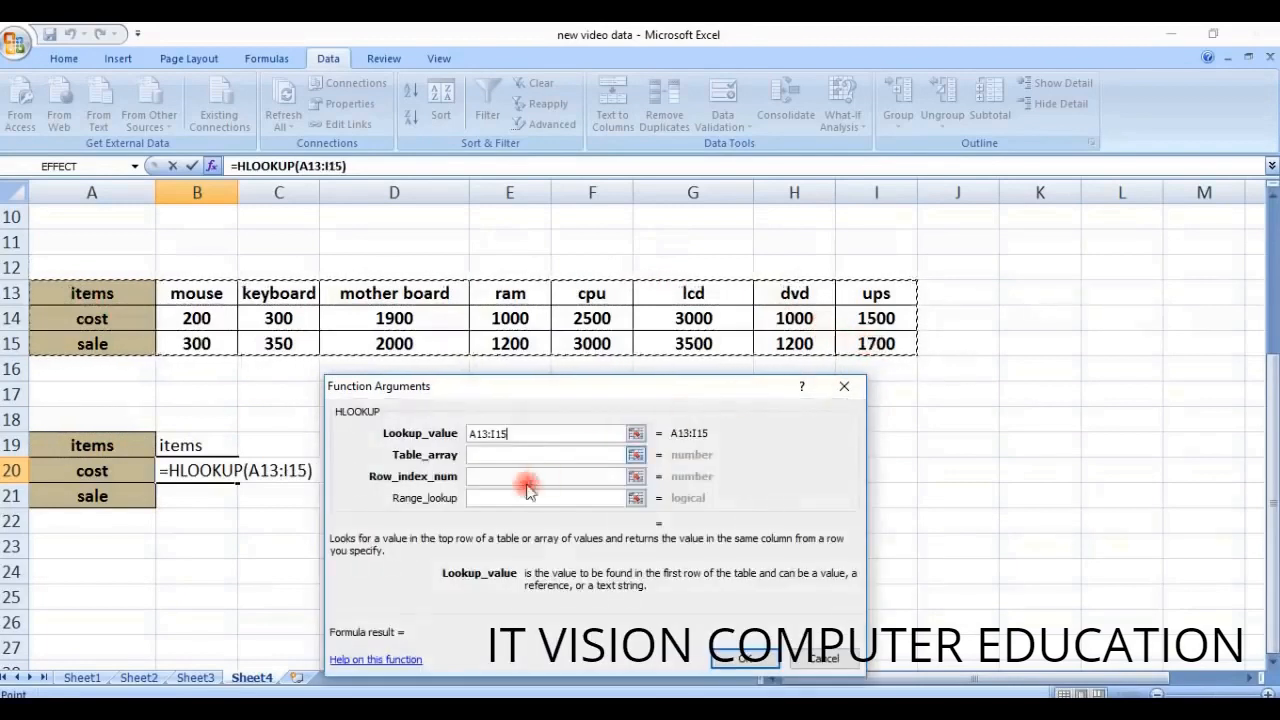
{"action": "left_click", "coordinate": [497, 455]}
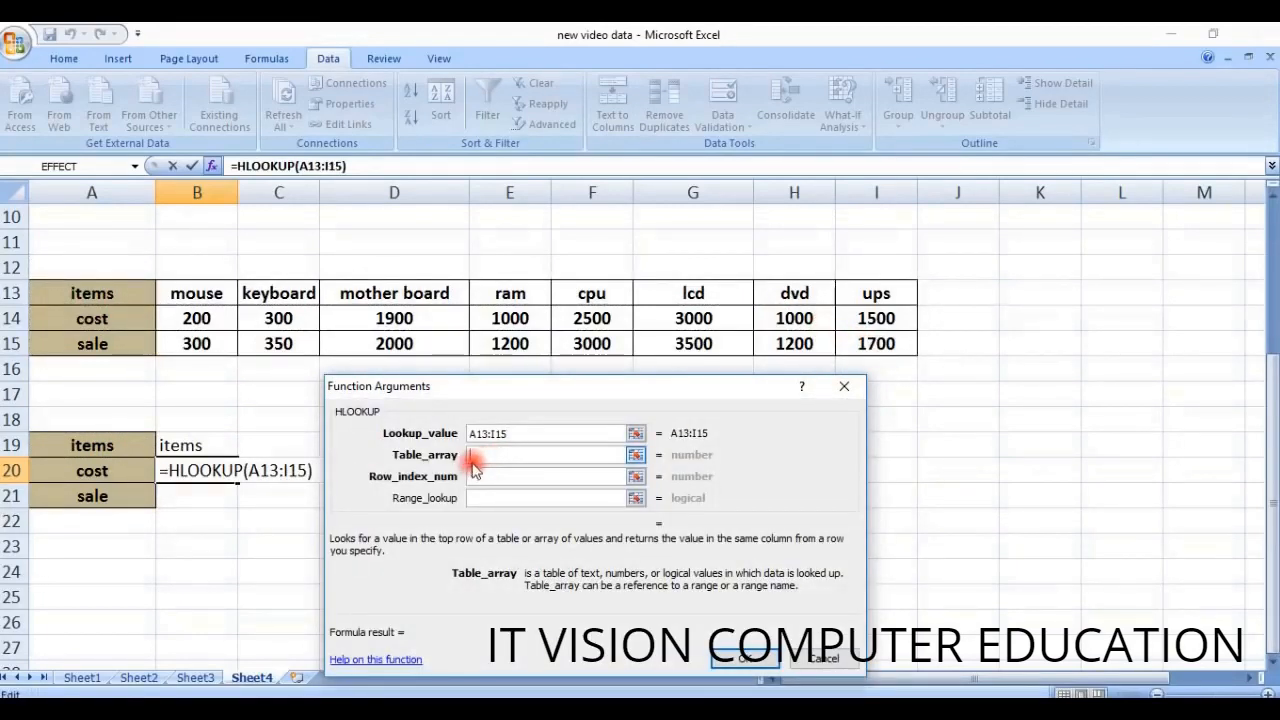
{"action": "left_click", "coordinate": [522, 432]}
{"action": "left_click", "coordinate": [446, 453]}
{"action": "key", "text": "BackSpace"}
{"action": "key", "text": "BackSpace"}
{"action": "key", "text": "BackSpace"}
{"action": "key", "text": "BackSpace"}
{"action": "key", "text": "BackSpace"}
{"action": "key", "text": "BackSpace"}
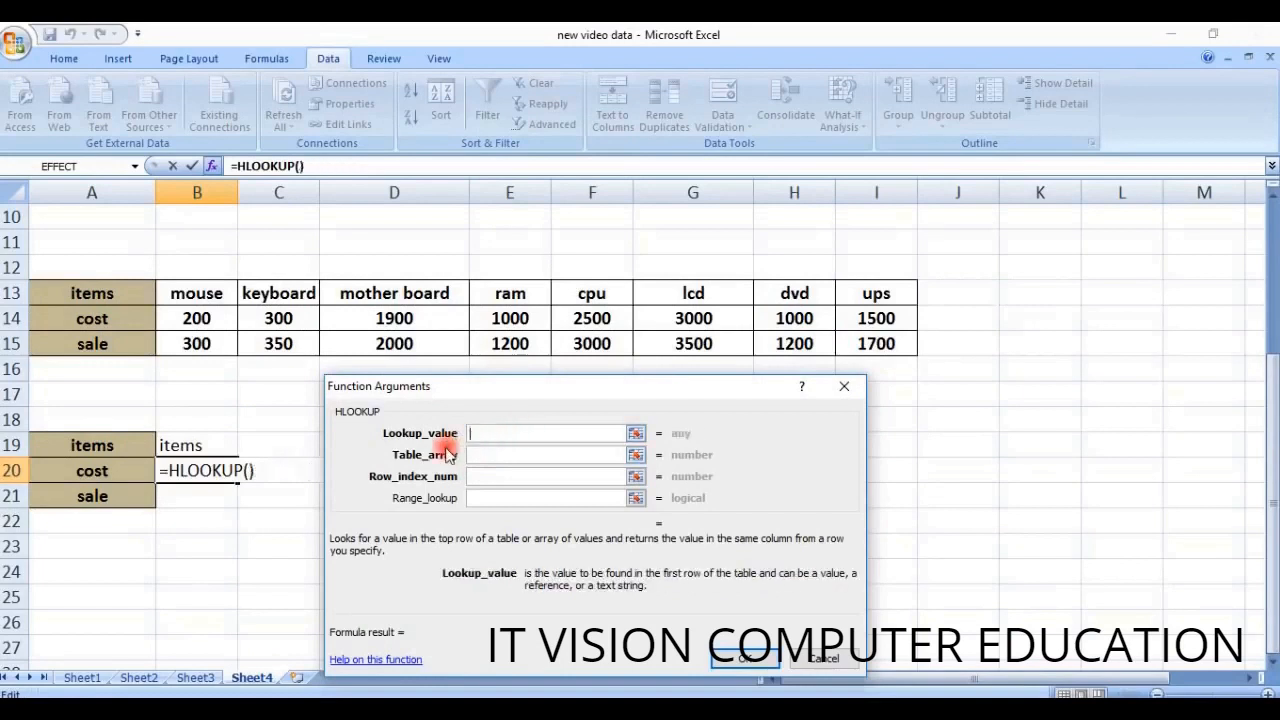
Complete the B20 HLOOKUP with lookup value A19, table array A13:I15, row index number 2 and range lookup 0.
{"action": "left_click", "coordinate": [106, 440]}
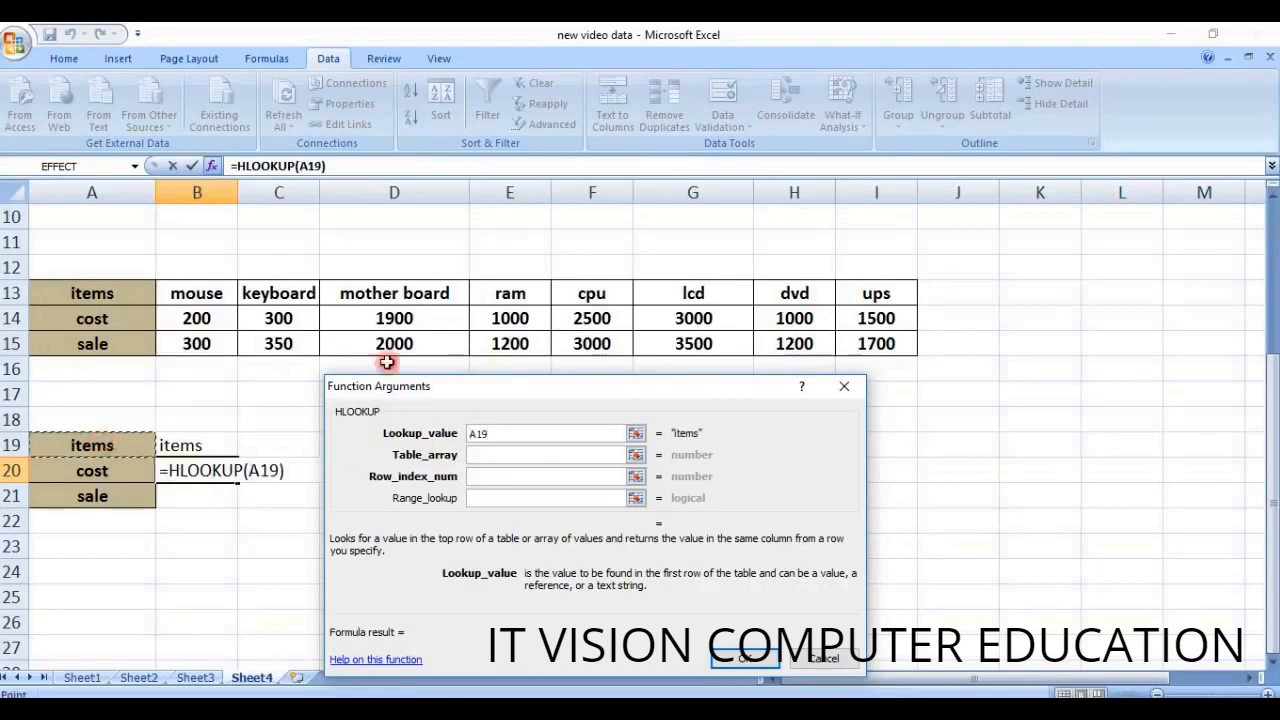
{"action": "left_click", "coordinate": [478, 452]}
{"action": "left_click_drag", "start_coordinate": [94, 292], "coordinate": [855, 344]}
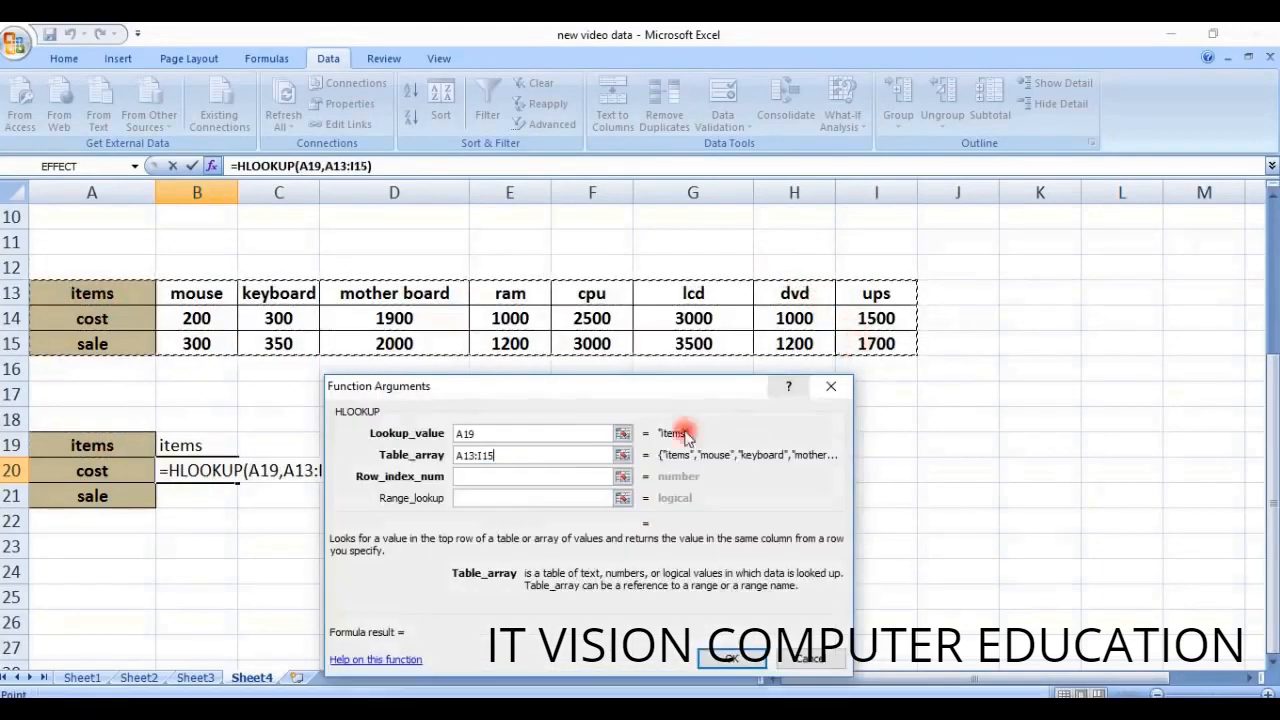
{"action": "left_click", "coordinate": [493, 480]}
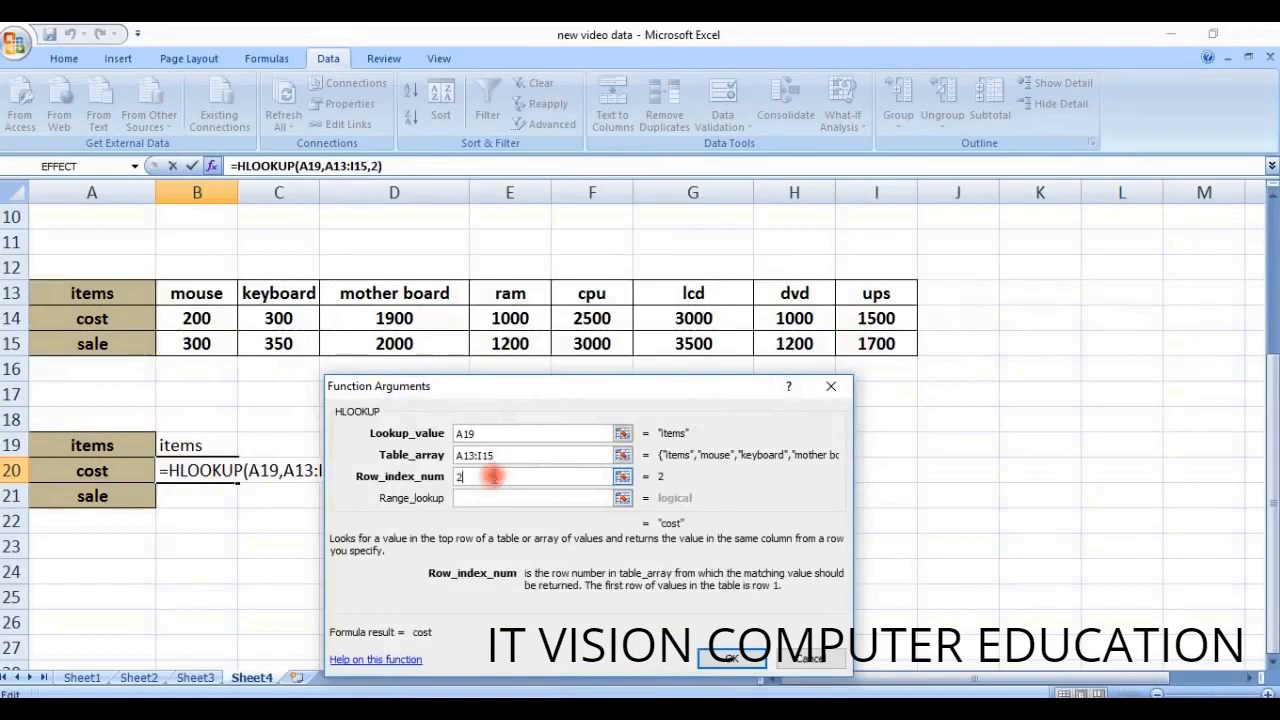
{"action": "left_click", "coordinate": [500, 499]}
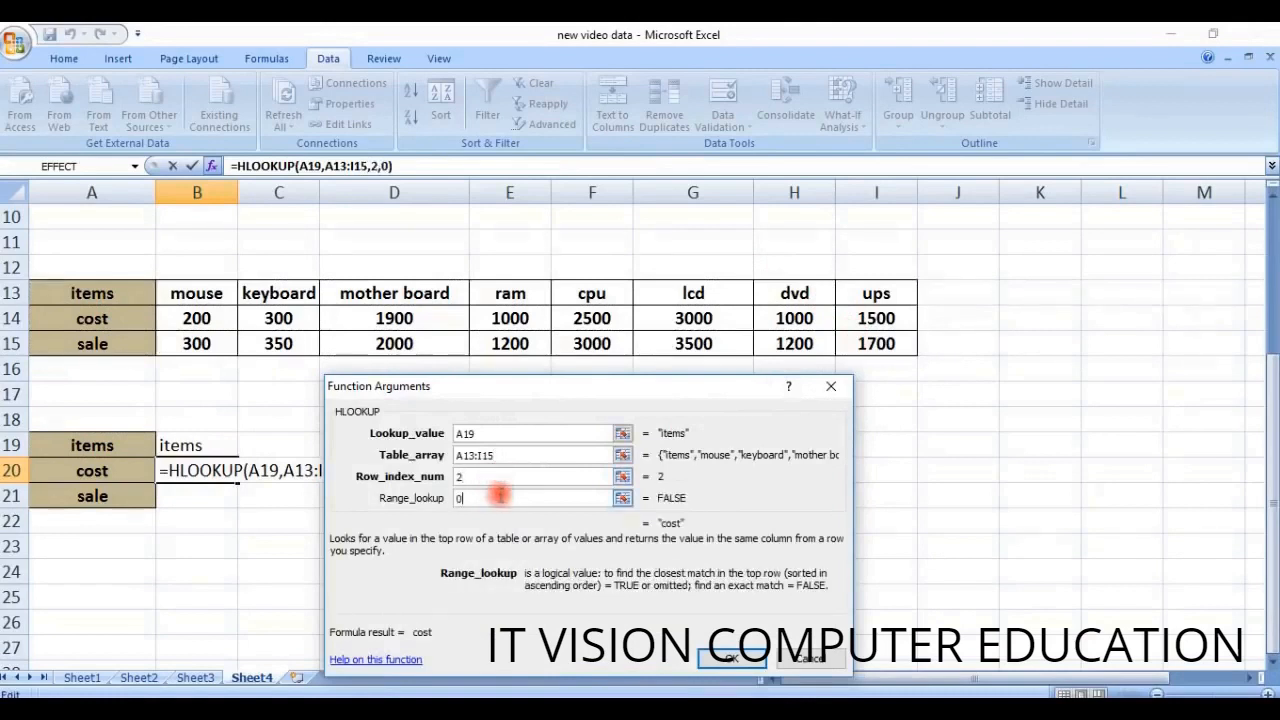
{"action": "left_click", "coordinate": [733, 659]}
Start an HLOOKUP function in sale cell B21 with lookup value A19 and table array A13:I15.
{"action": "left_click", "coordinate": [213, 497]}
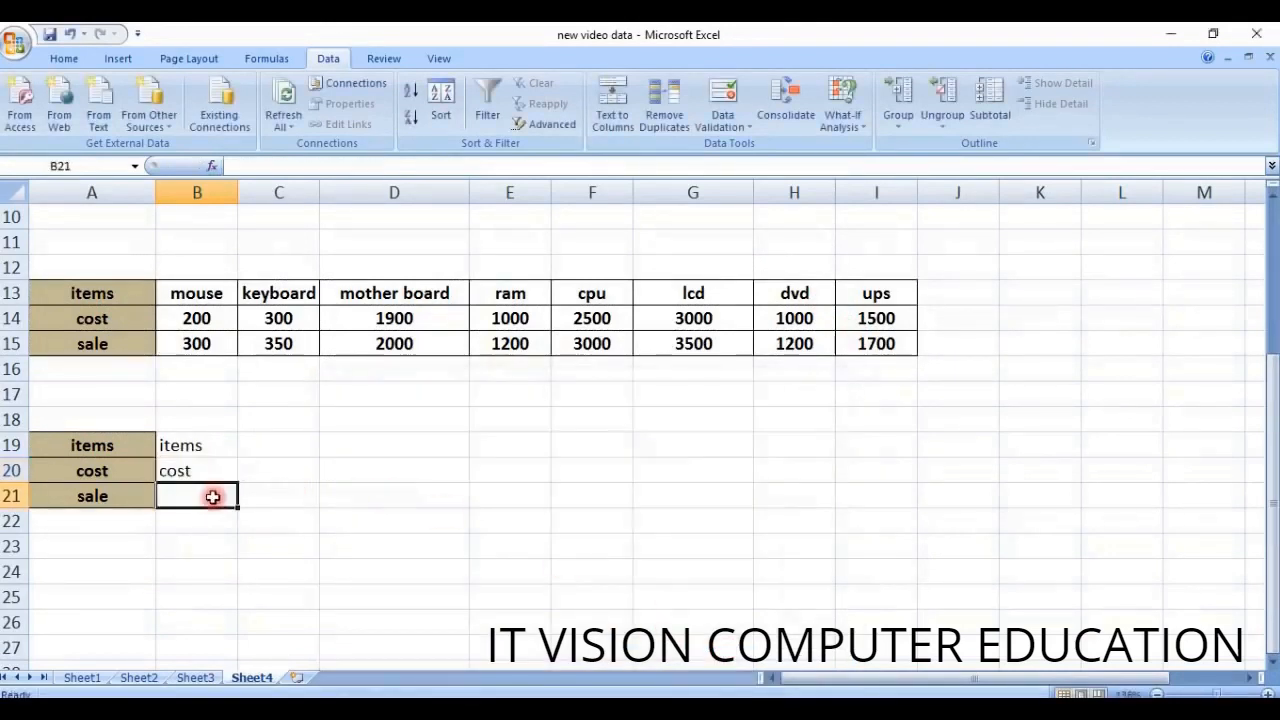
{"action": "type", "text": "=hlookup"}
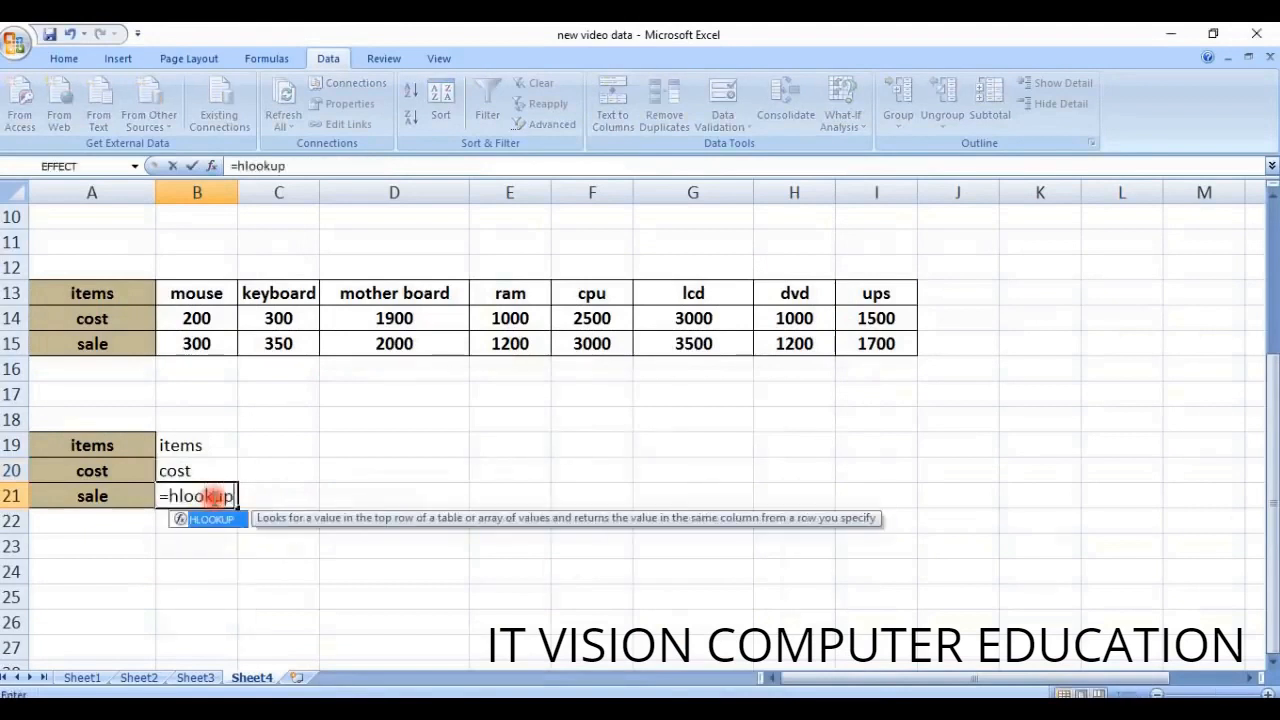
{"action": "key", "text": "ctrl+a"}
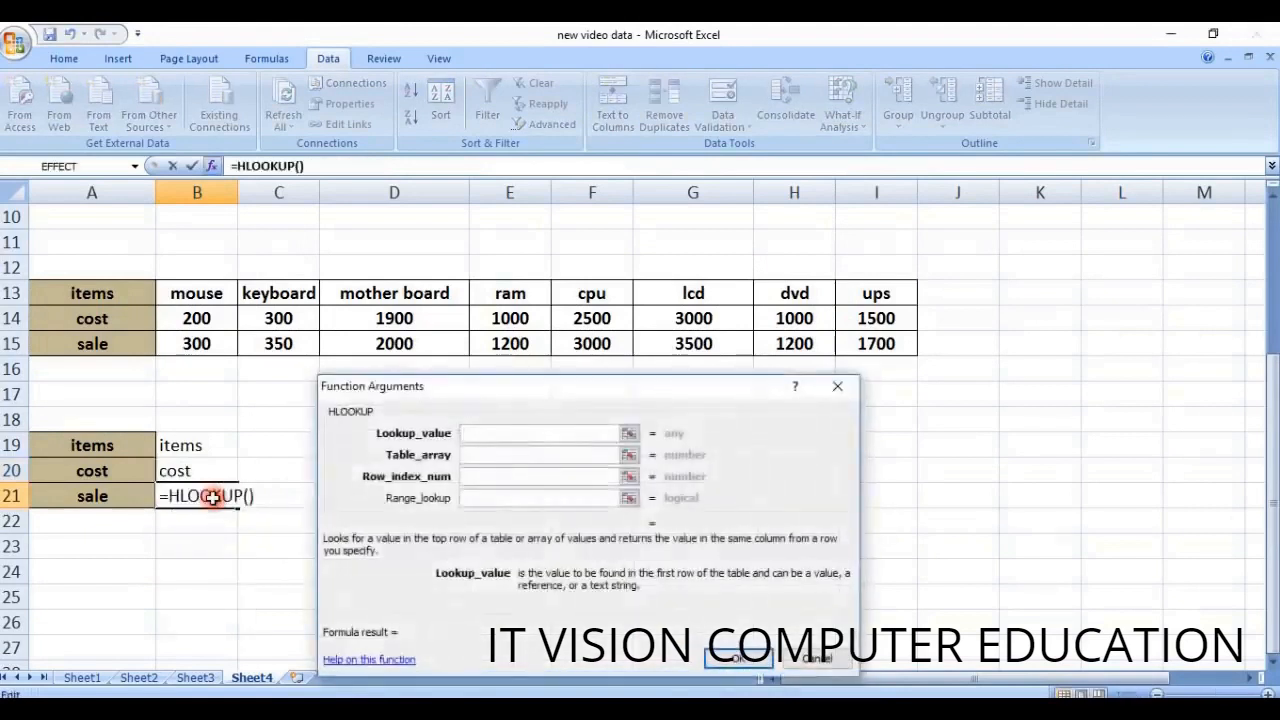
{"action": "left_click", "coordinate": [108, 446]}
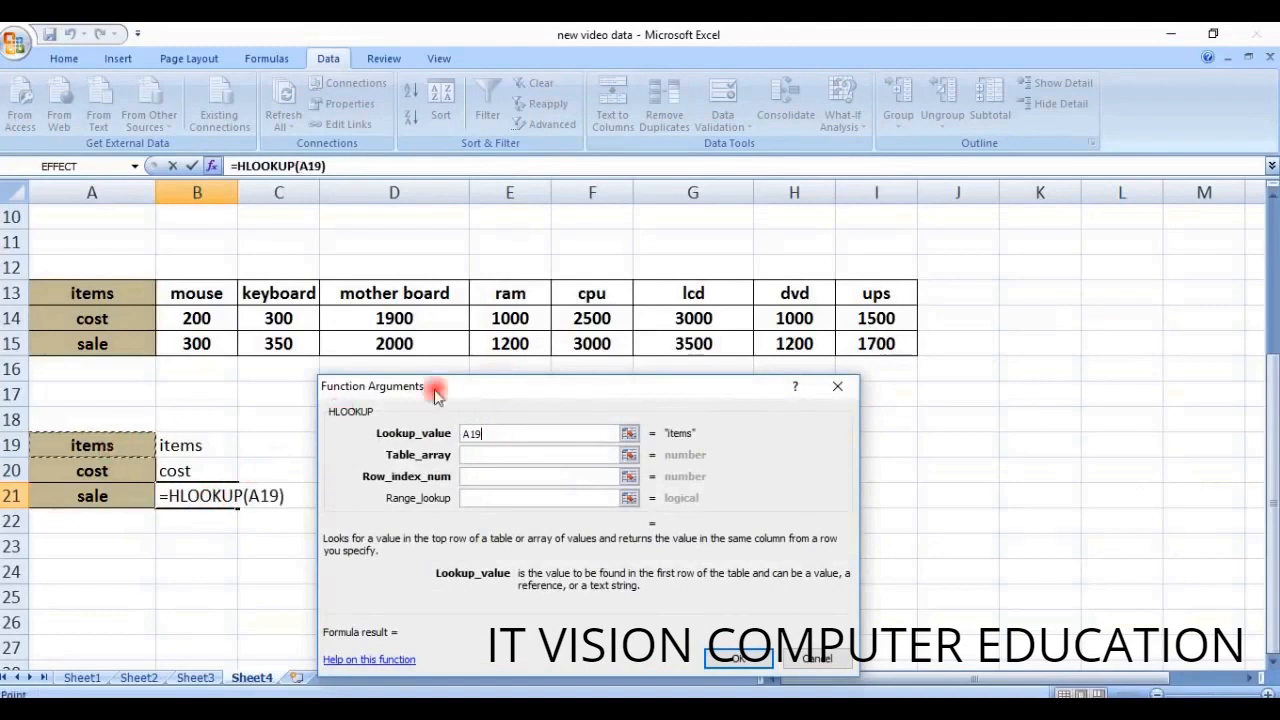
{"action": "left_click", "coordinate": [463, 455]}
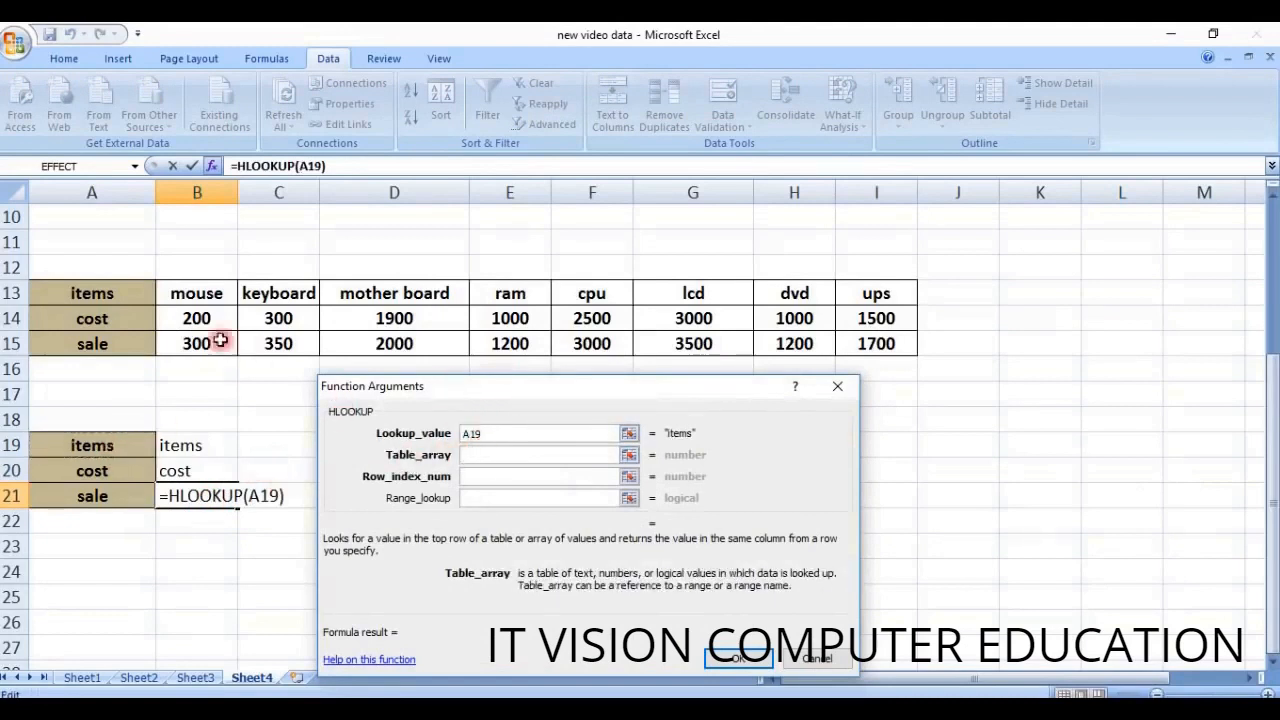
{"action": "left_click_drag", "start_coordinate": [89, 291], "coordinate": [871, 356]}
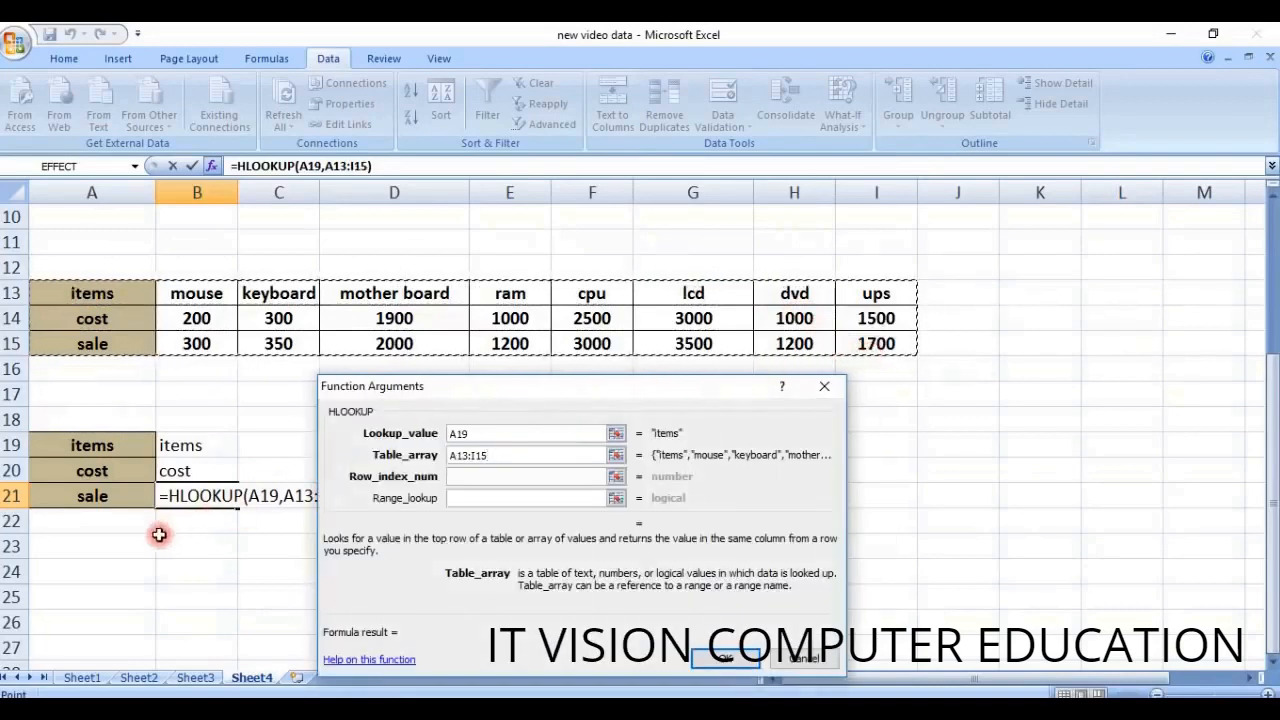
Finish the B21 HLOOKUP with row index number 3 and range lookup 0.
{"action": "left_click", "coordinate": [467, 477]}
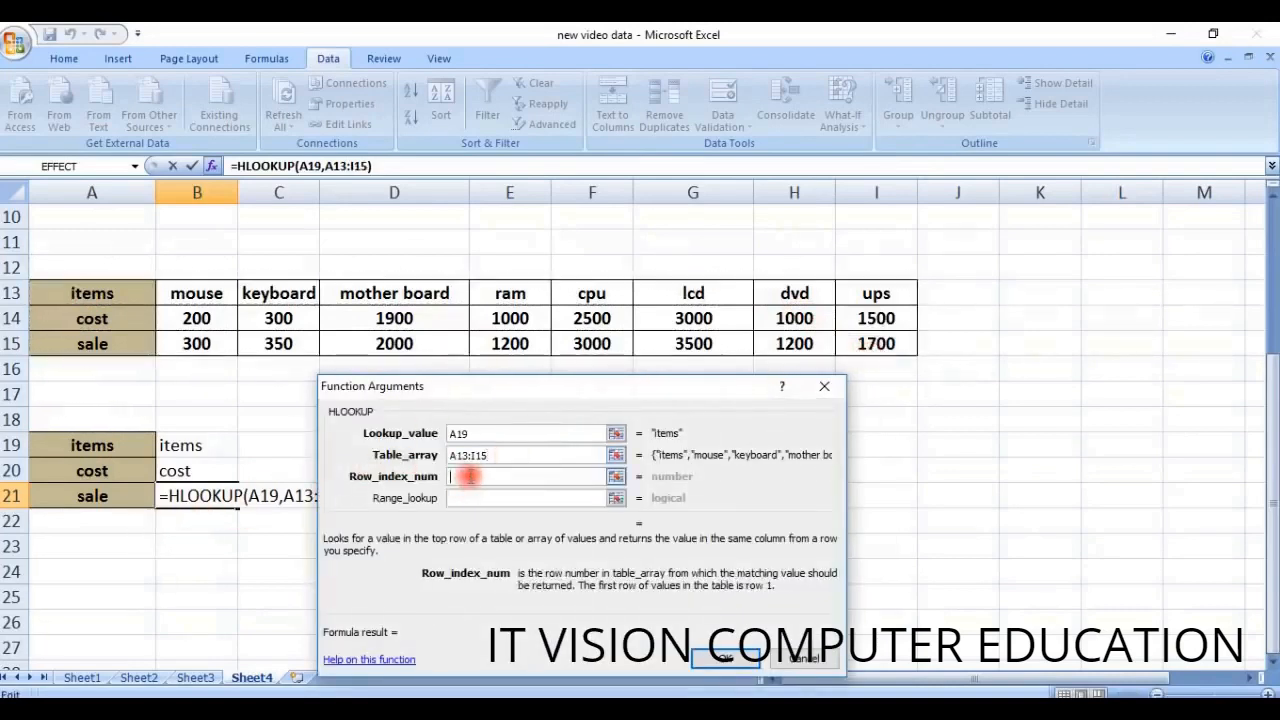
{"action": "type", "text": "3"}
{"action": "left_click", "coordinate": [480, 497]}
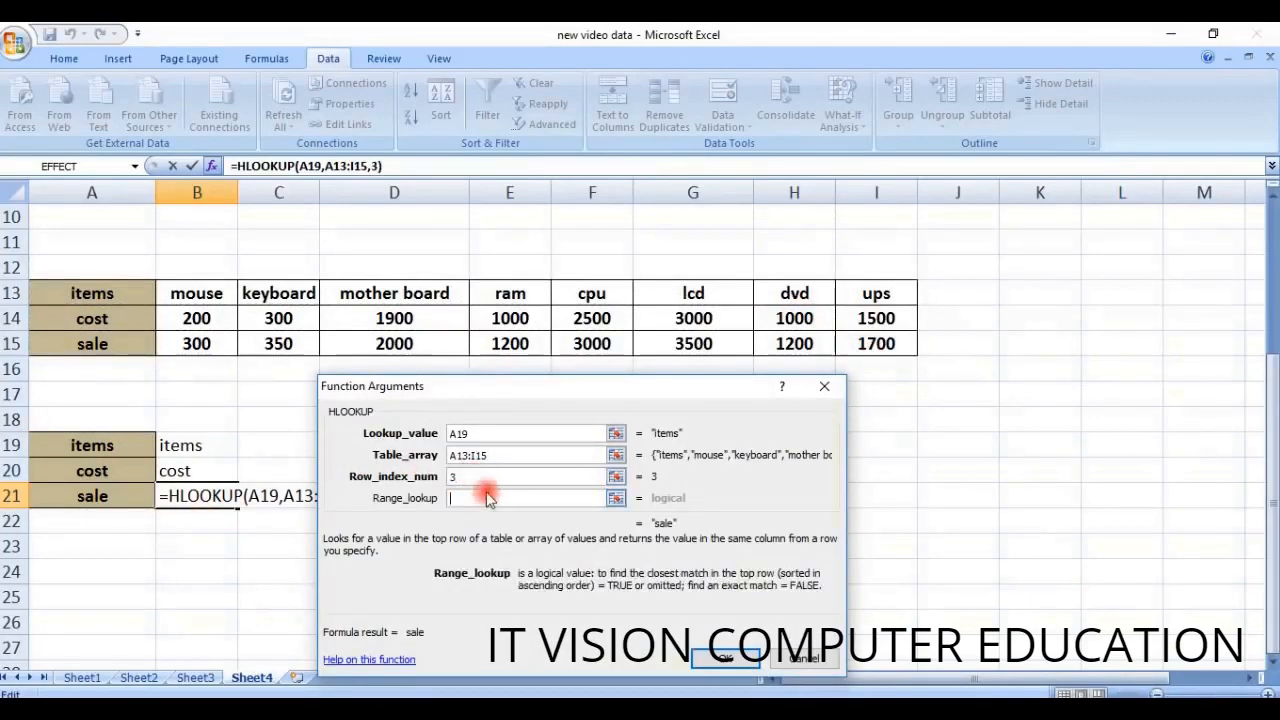
{"action": "type", "text": "0"}
{"action": "left_click", "coordinate": [722, 657]}
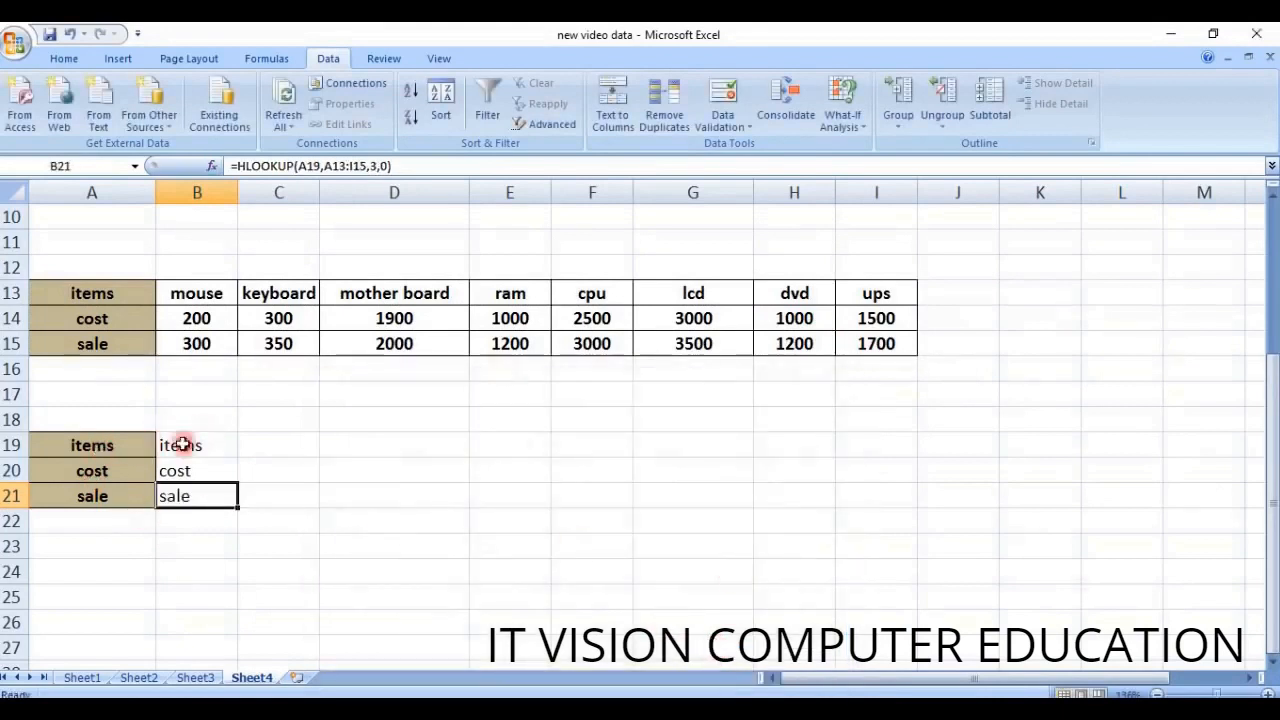
Test the HLOOKUP formulas by entering mouse and cpu one after the other in cell A19.
{"action": "left_click", "coordinate": [116, 443]}
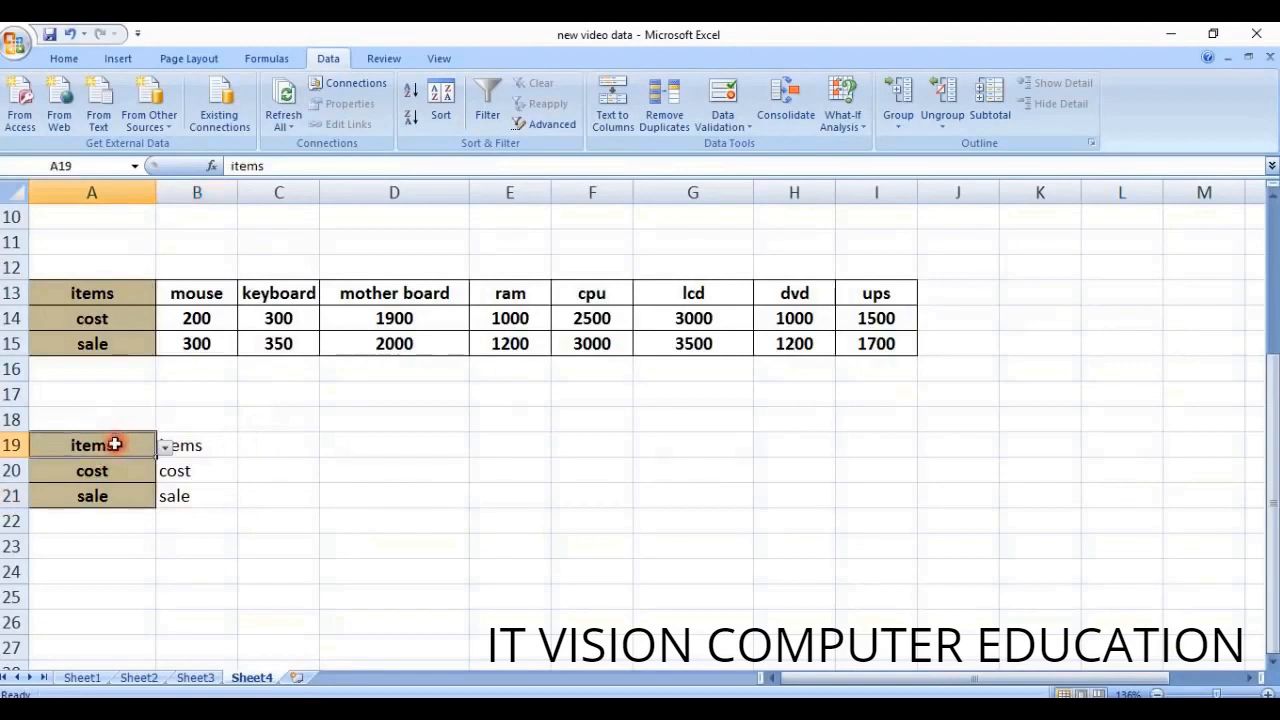
{"action": "type", "text": "mouse"}
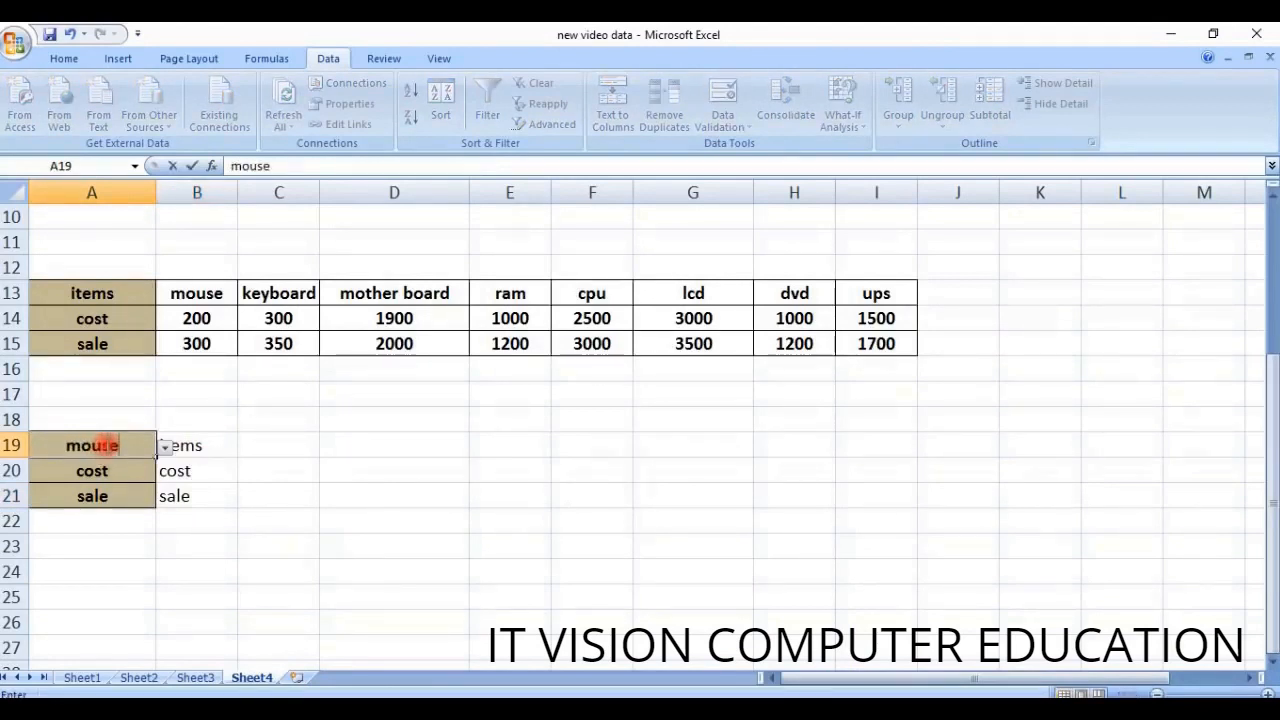
{"action": "key", "text": "Return"}
{"action": "left_click", "coordinate": [362, 452]}
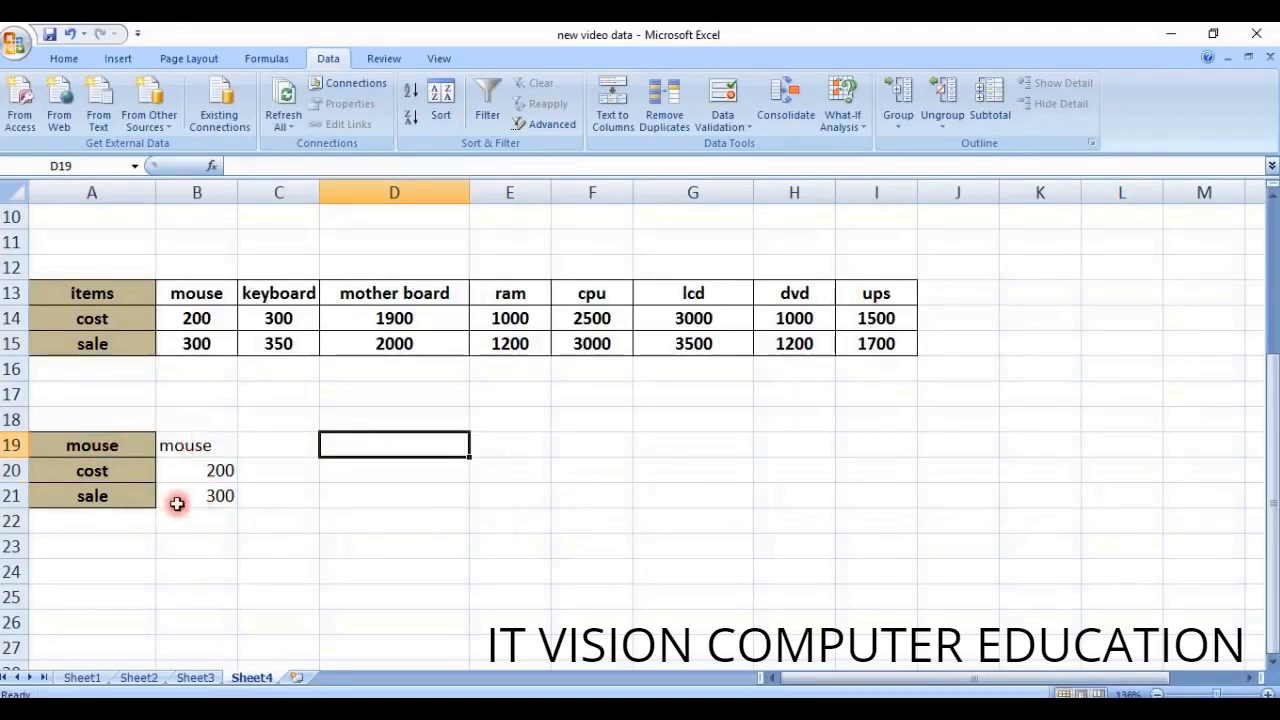
{"action": "left_click", "coordinate": [109, 446]}
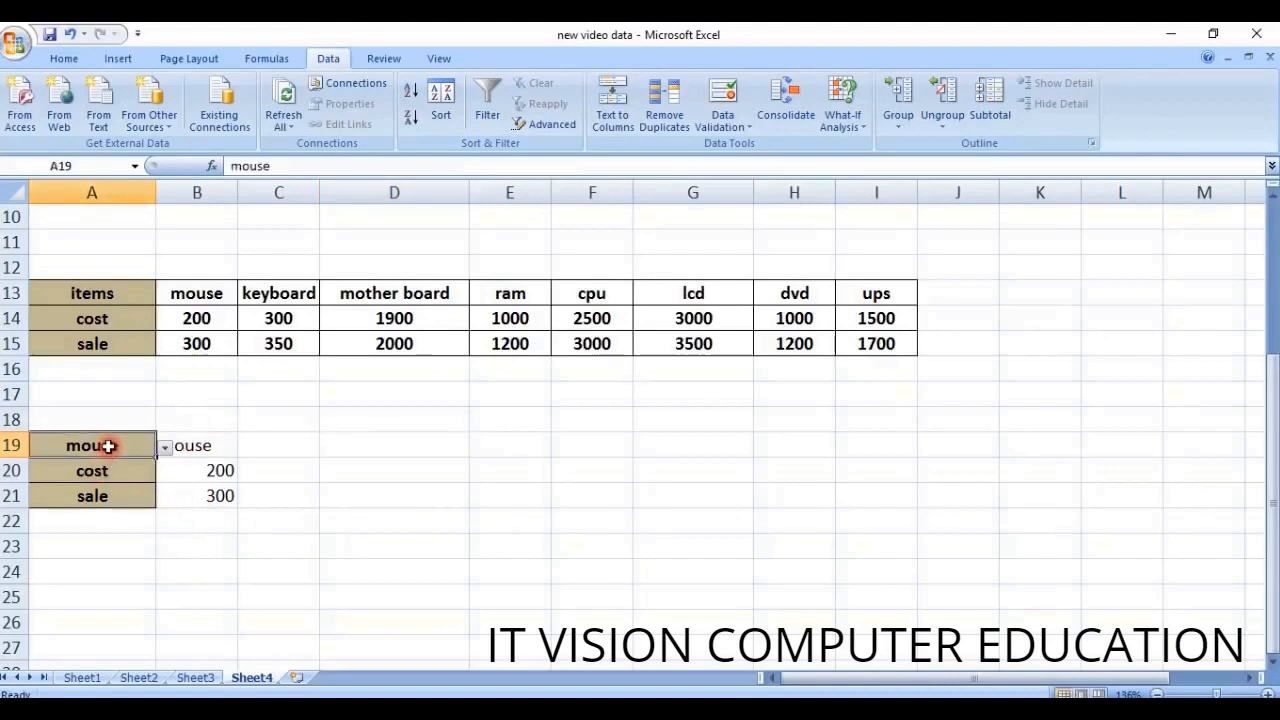
{"action": "type", "text": "cpu"}
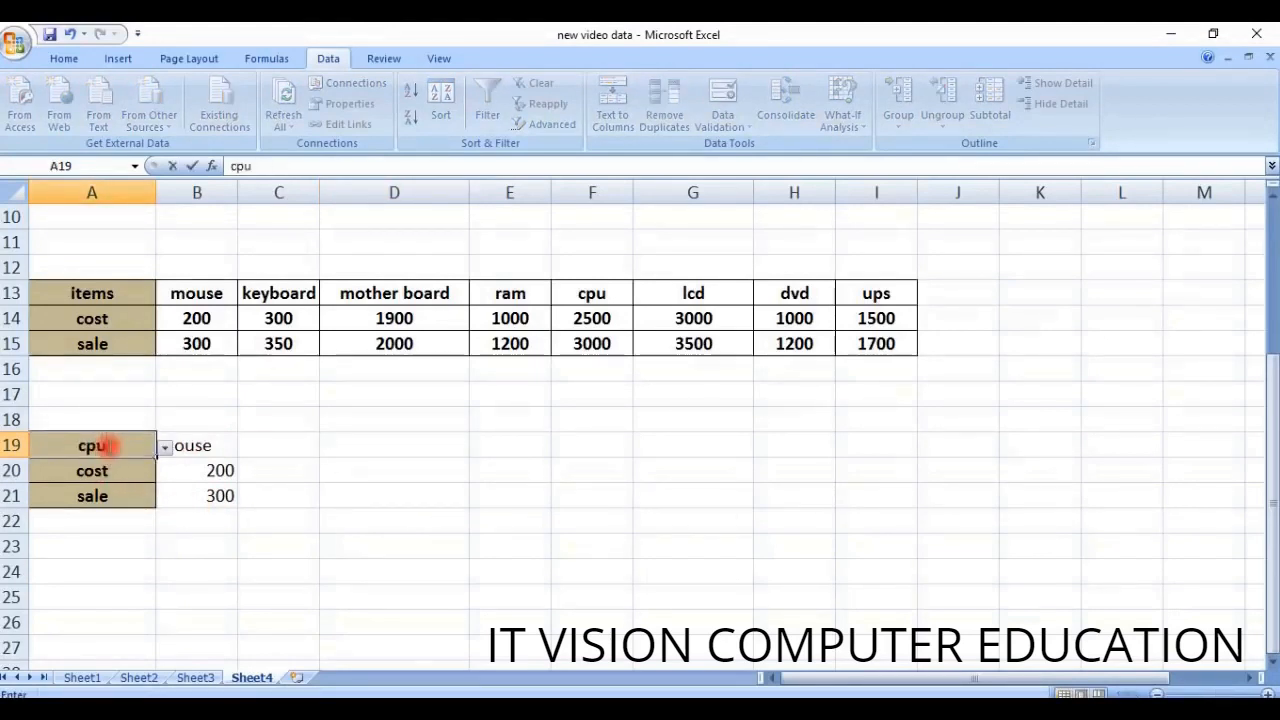
{"action": "key", "text": "Return"}
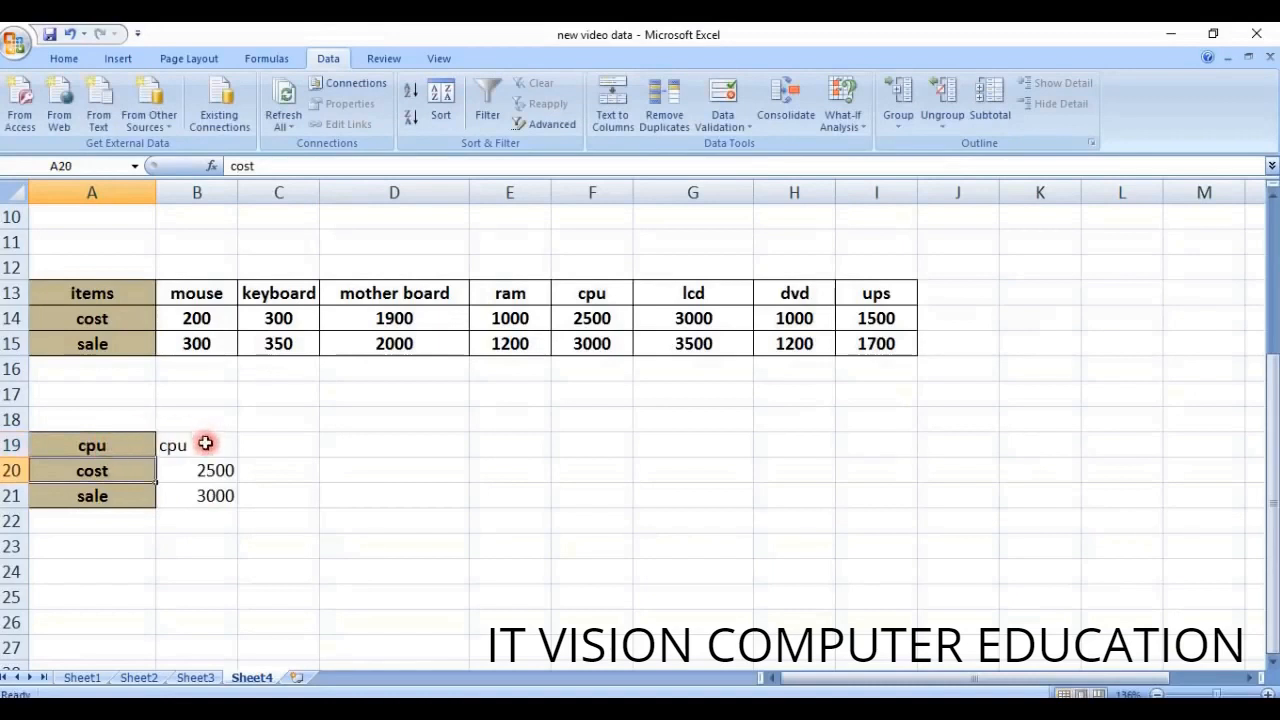
Choose mother board from the drop-down list in A19 and widen column B to fit the looked-up item name.
{"action": "left_click", "coordinate": [105, 446]}
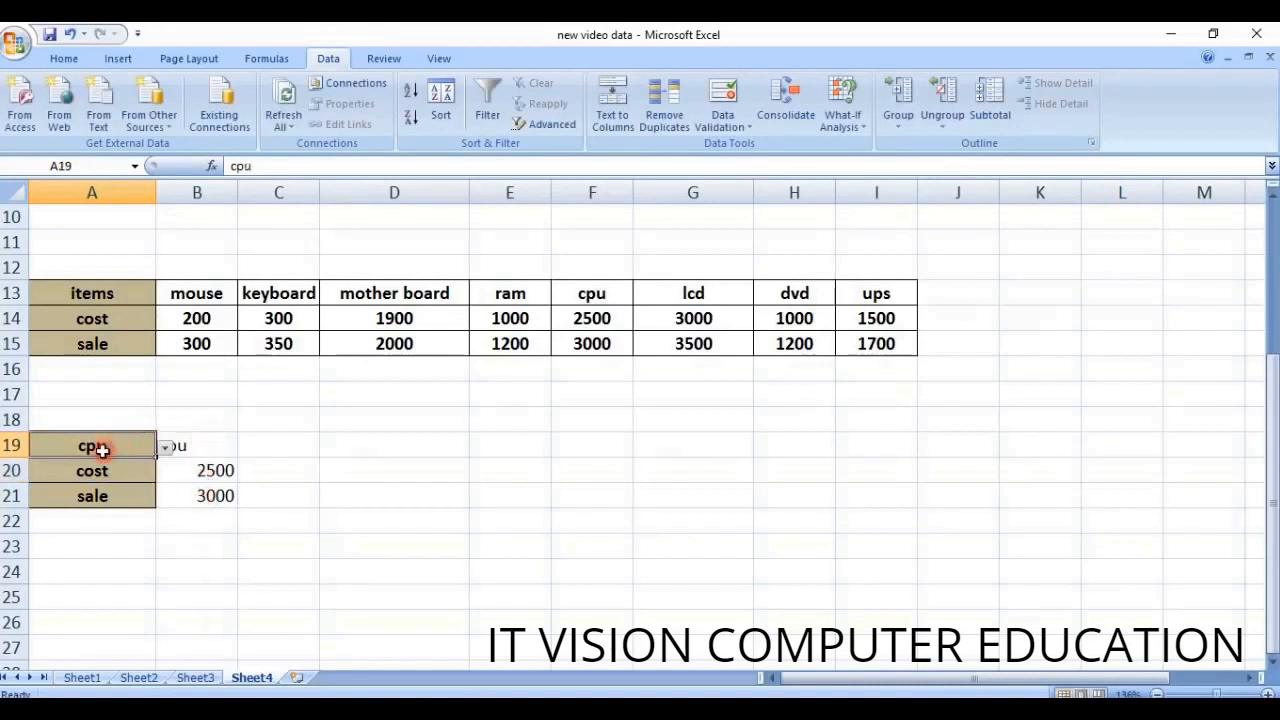
{"action": "left_click", "coordinate": [166, 447]}
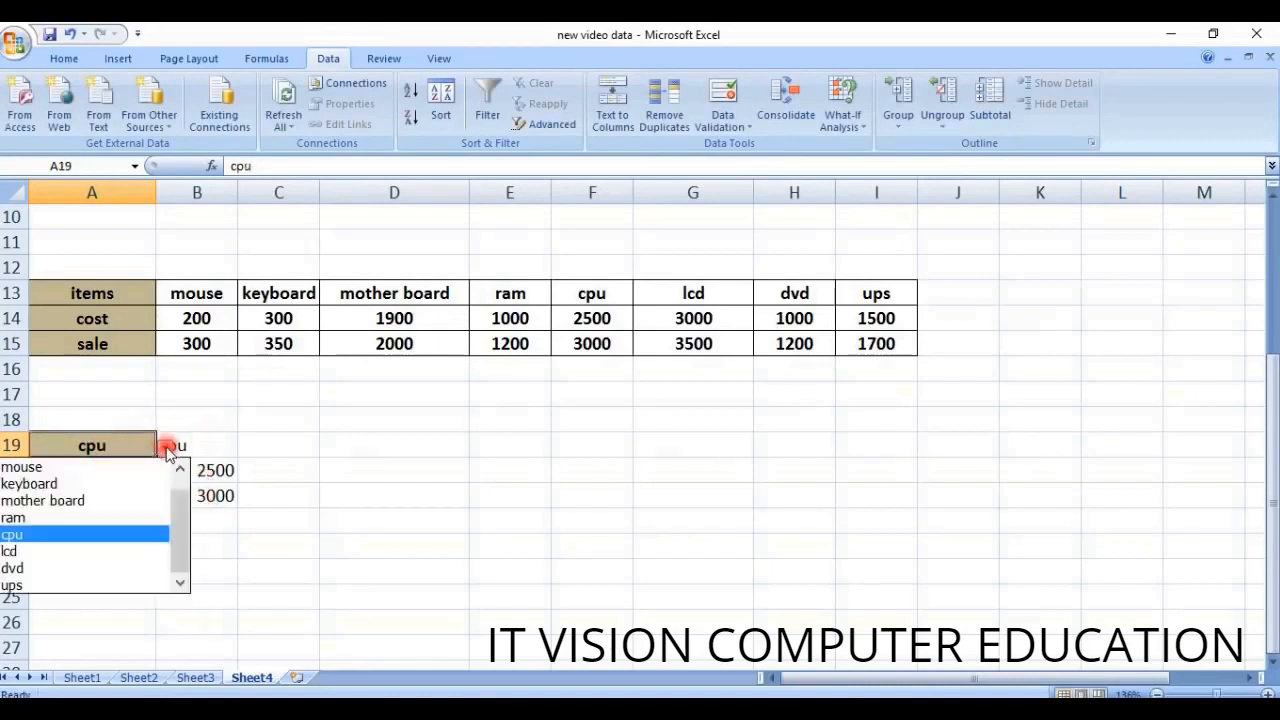
{"action": "left_click", "coordinate": [45, 508]}
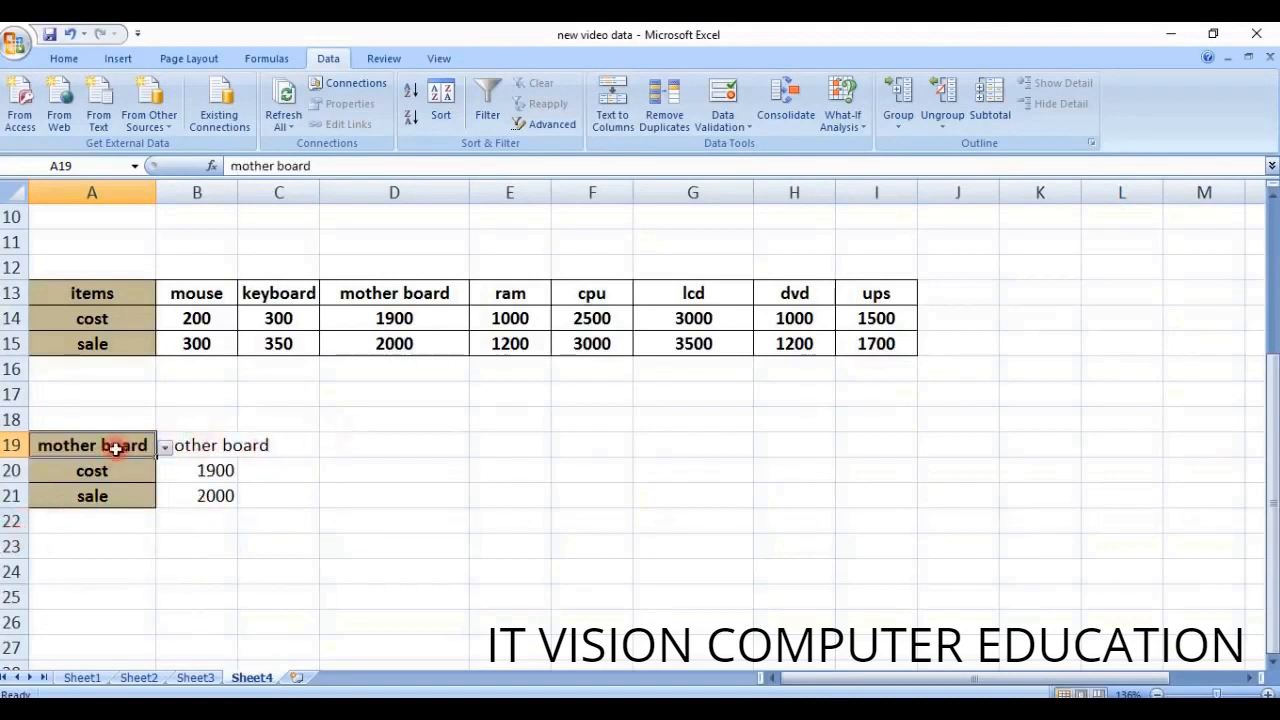
{"action": "left_click", "coordinate": [434, 469]}
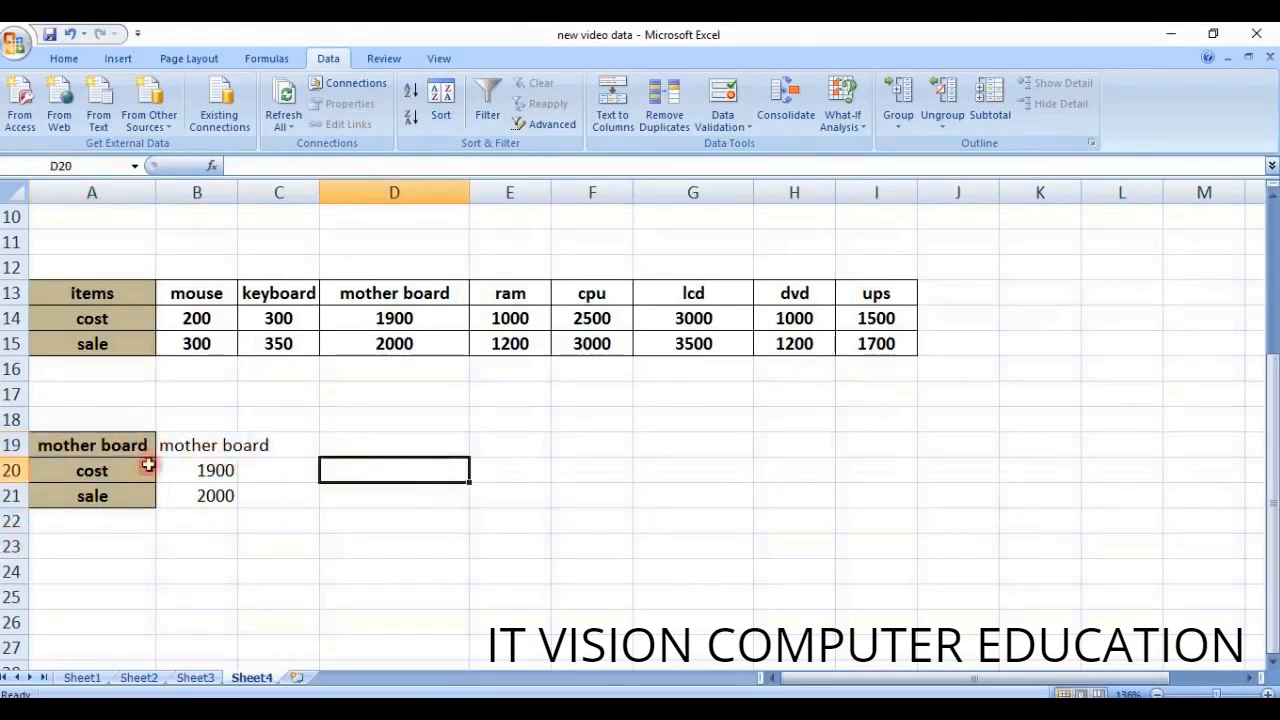
{"action": "left_click_drag", "start_coordinate": [238, 192], "coordinate": [277, 195]}
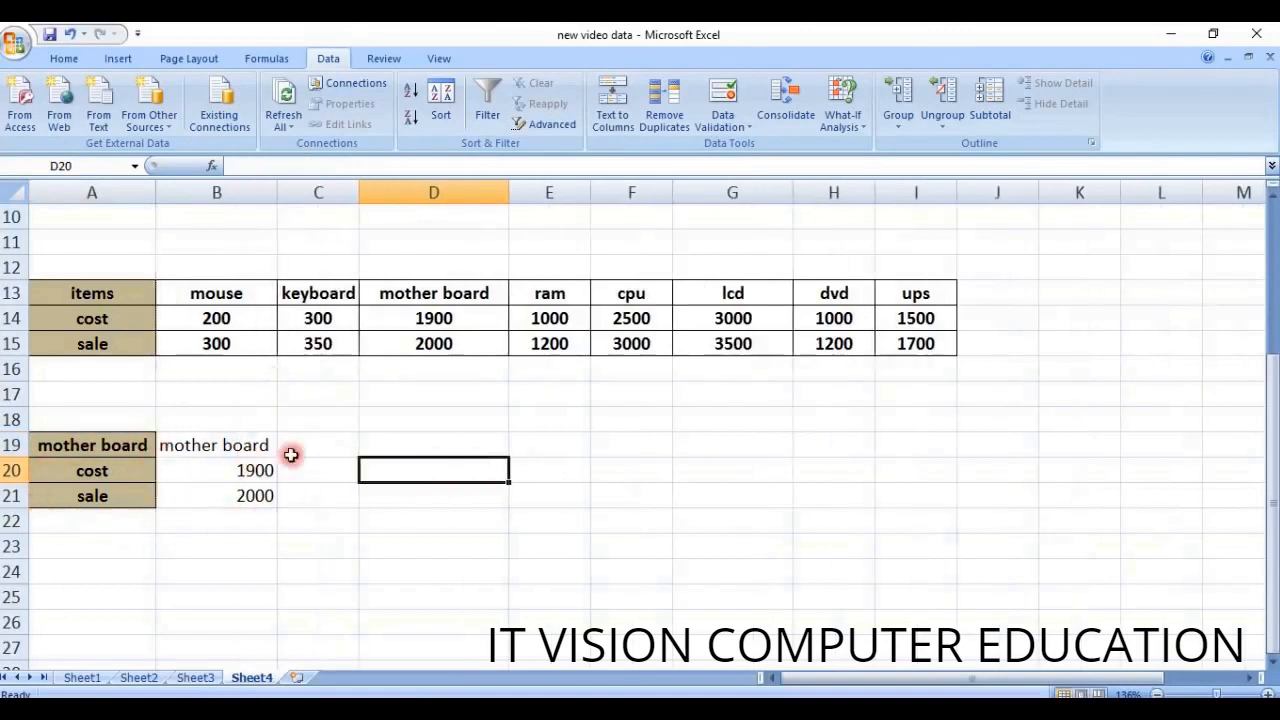
{"action": "scroll", "coordinate": [340, 468], "scroll_direction": "up", "scroll_amount": 3}
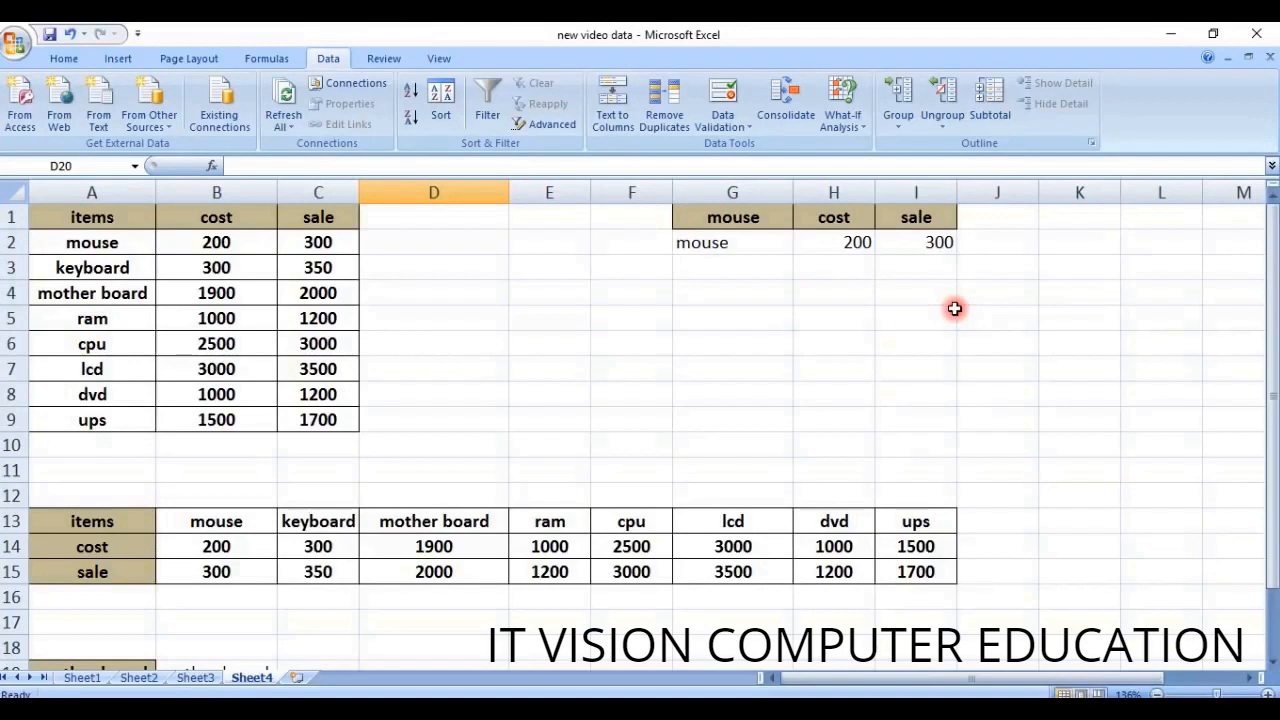
{"action": "left_click", "coordinate": [816, 322]}
{"action": "left_click", "coordinate": [826, 344]}
{"action": "left_click", "coordinate": [831, 318]}
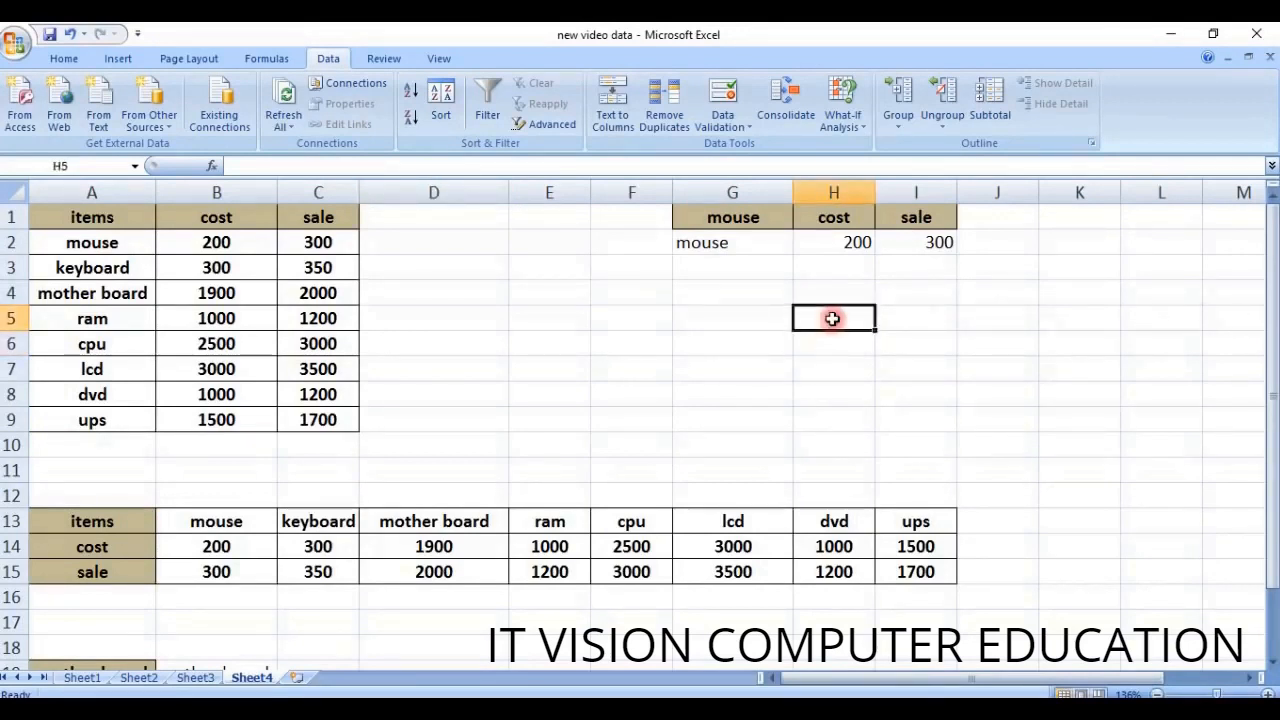
{"action": "left_click", "coordinate": [832, 343]}
{"action": "left_click", "coordinate": [836, 320]}
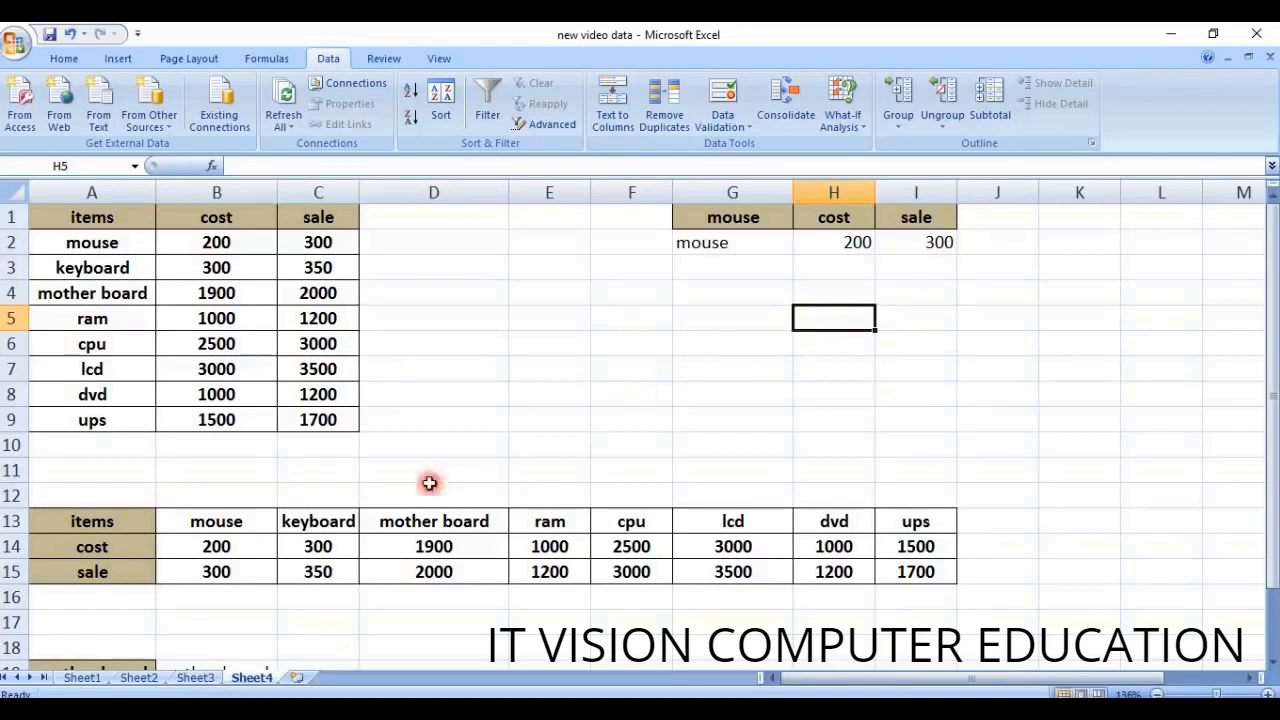
{"action": "left_click", "coordinate": [810, 337]}
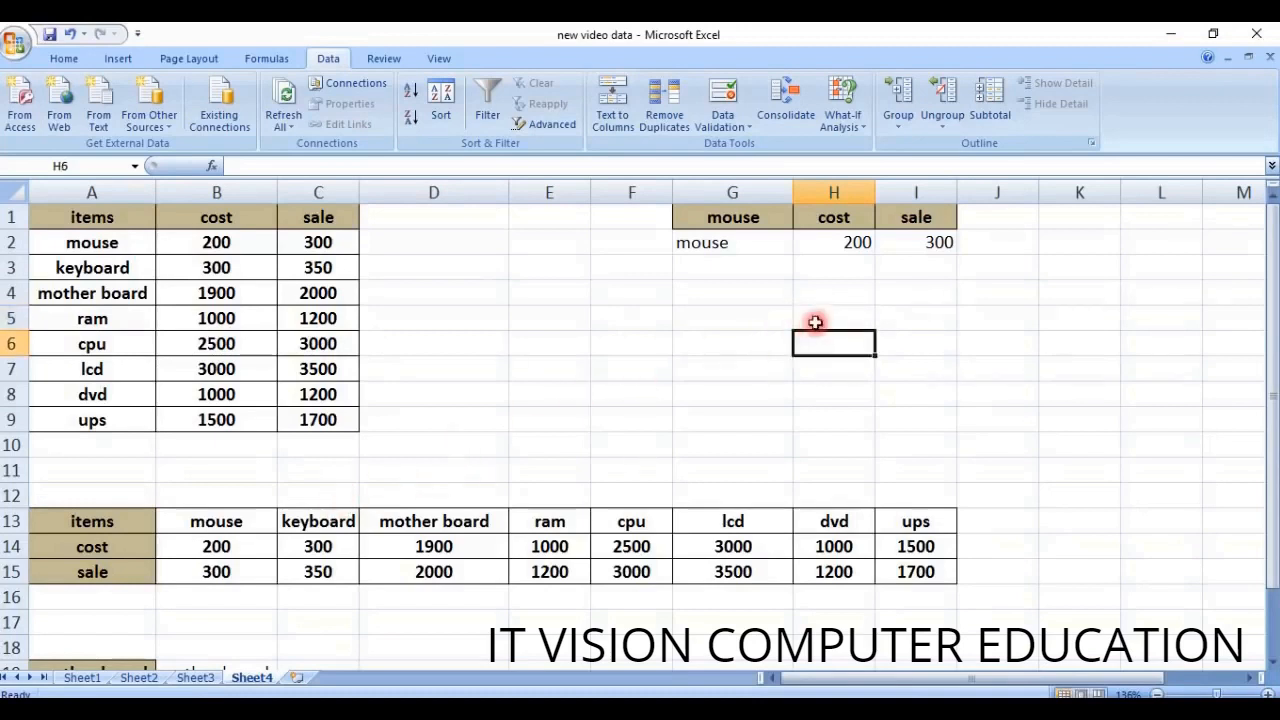
{"action": "left_click", "coordinate": [819, 320]}
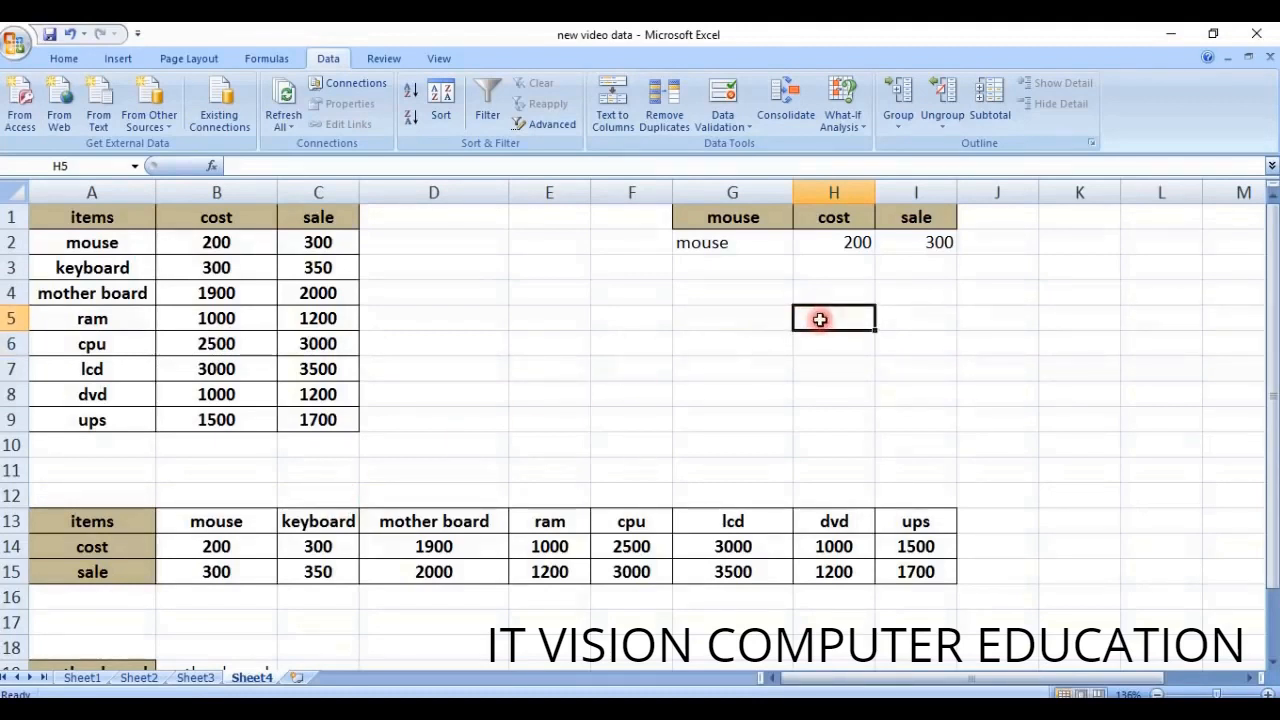